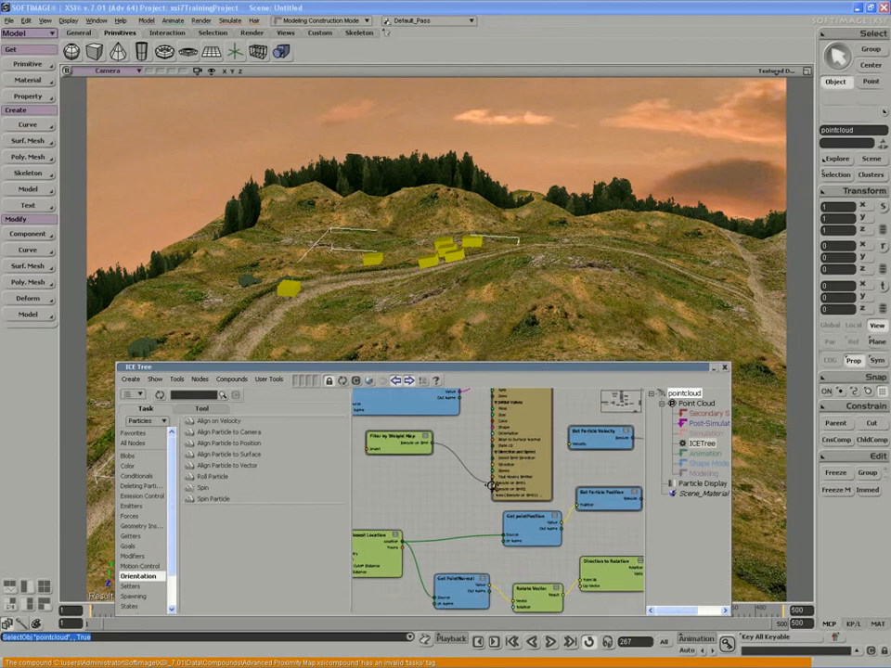
Add a Set Instance Geometry node to the pointcloud's ICE tree, below the Filter by Weight Map node.
left_click(137, 527)
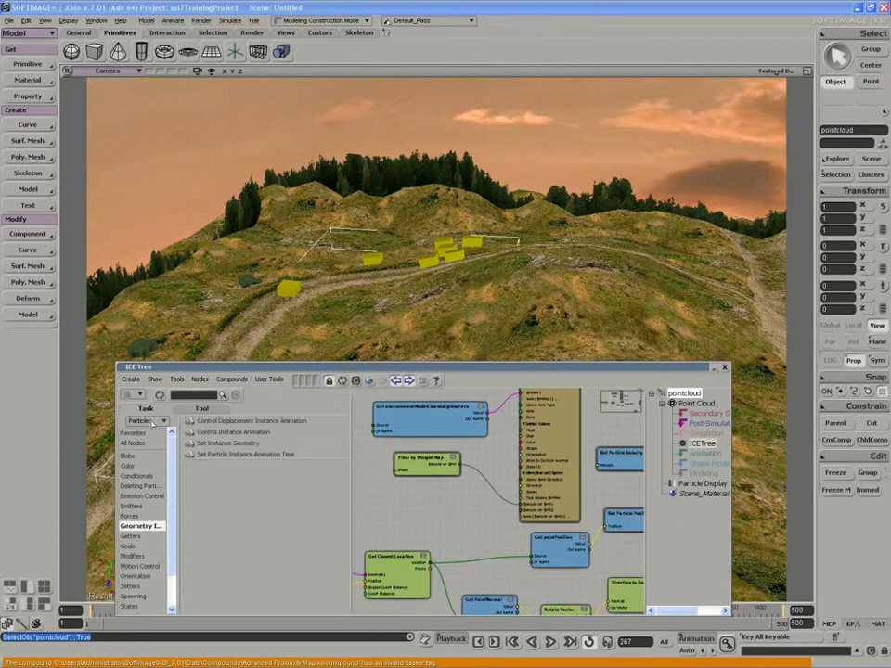
left_click(214, 444)
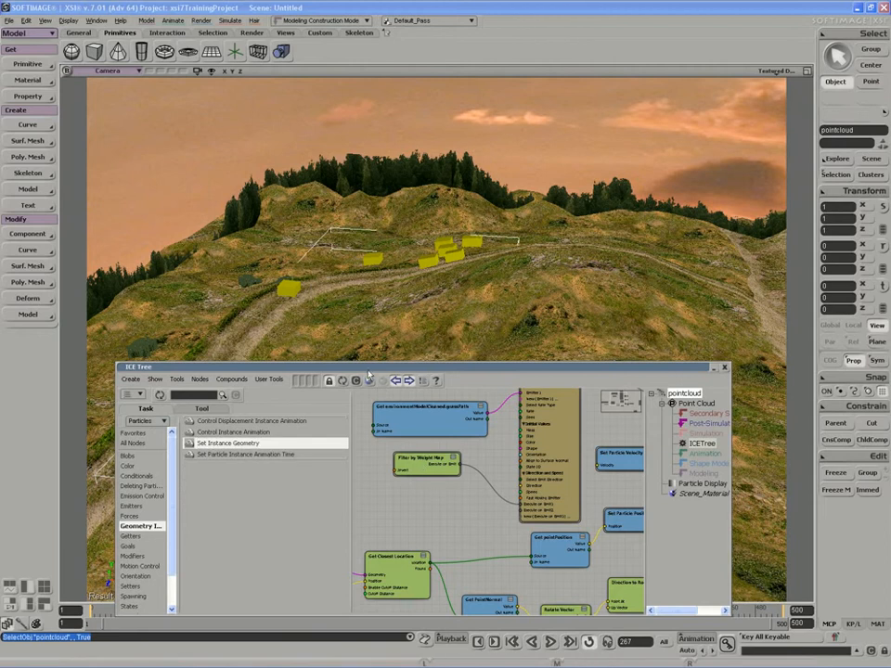
left_click_drag(366, 368, 349, 354)
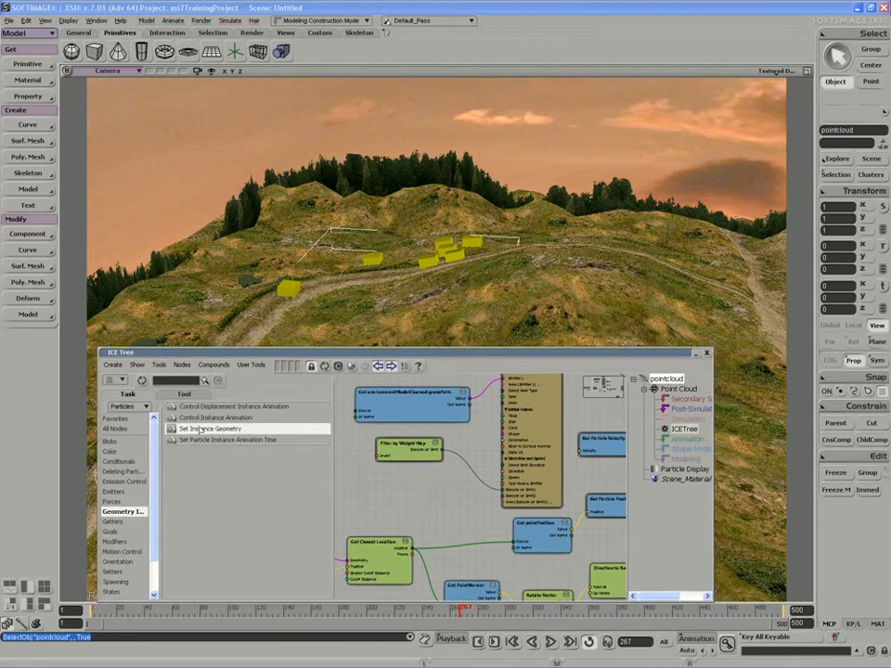
left_click_drag(200, 430, 443, 518)
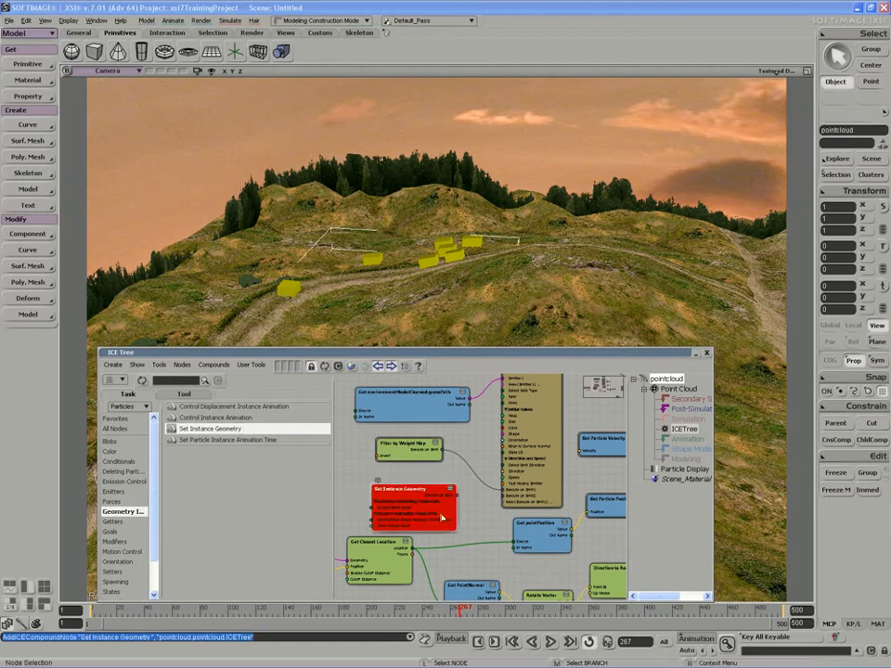
scroll(483, 526, "up", 2)
left_click_drag(501, 495, 479, 591)
left_click_drag(513, 457, 477, 477)
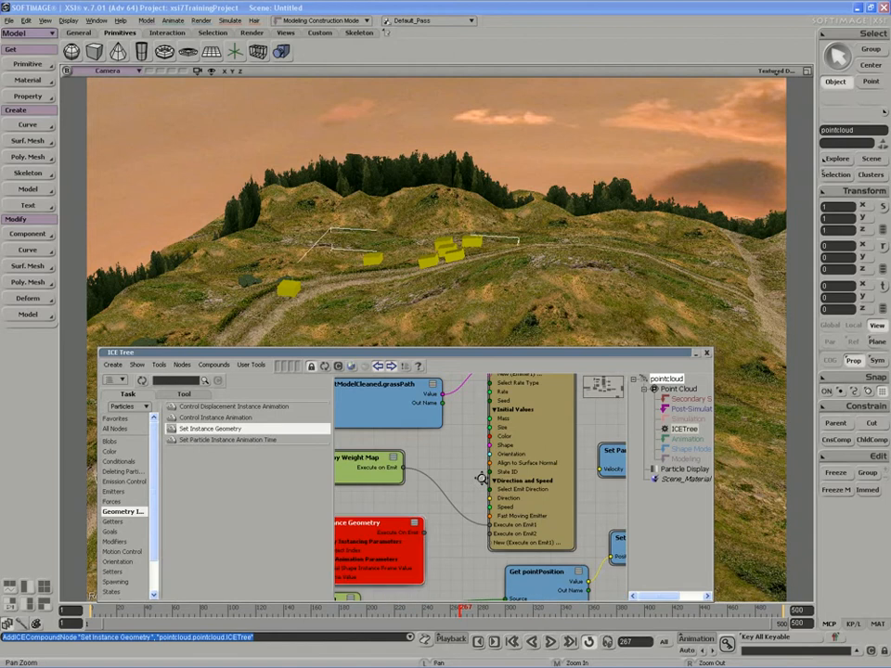
mouse_move(476, 535)
left_mouse_down()
mouse_move(427, 536)
mouse_move(490, 533)
left_mouse_up()
Import mulcorAdvancedRigModel.emdl from the project's Models folder into the scene, and close the ICE tree and file browser.
left_click_drag(404, 356, 408, 441)
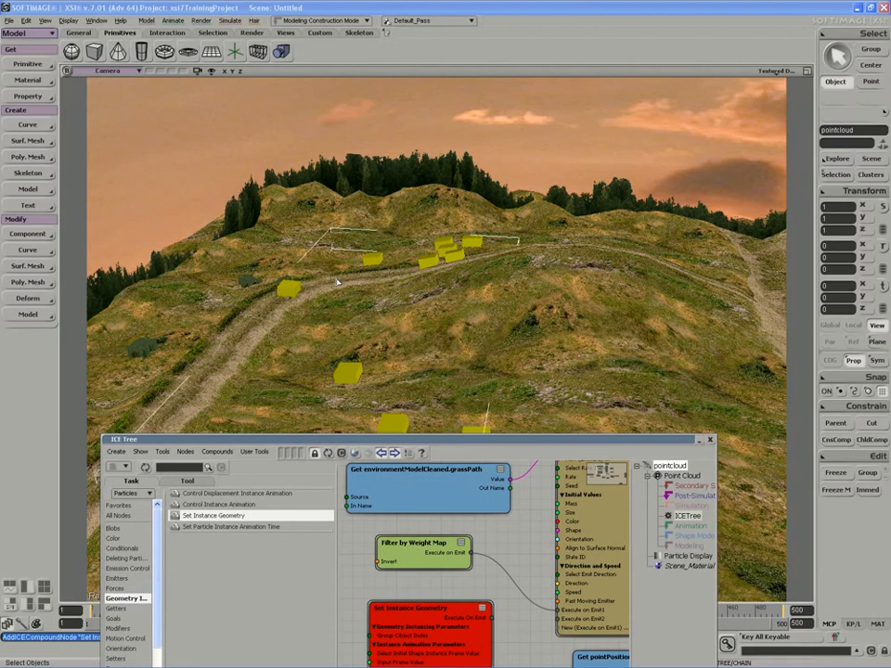
key("5")
left_click_drag(218, 150, 205, 131)
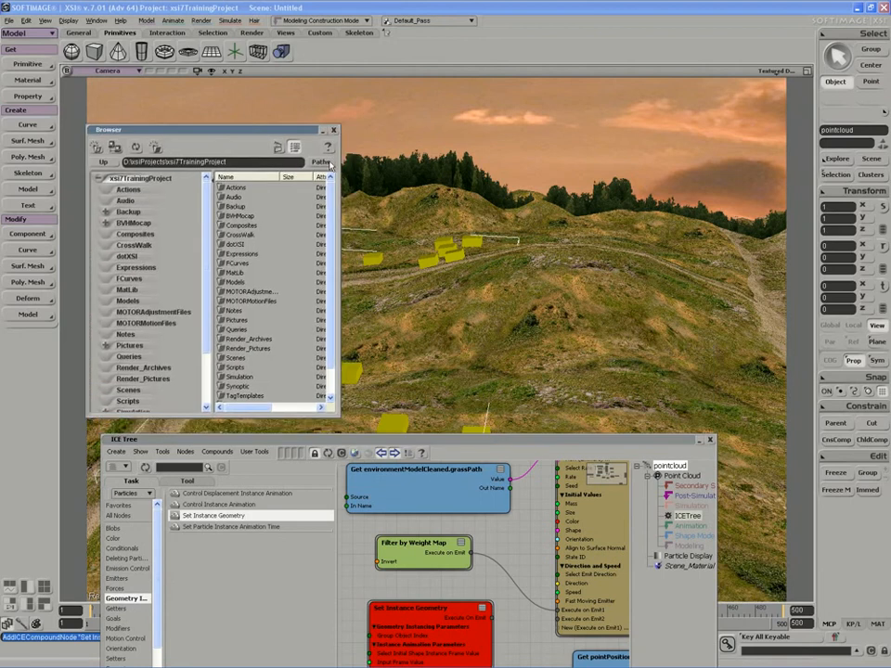
left_click(129, 301)
left_click_drag(275, 176, 320, 177)
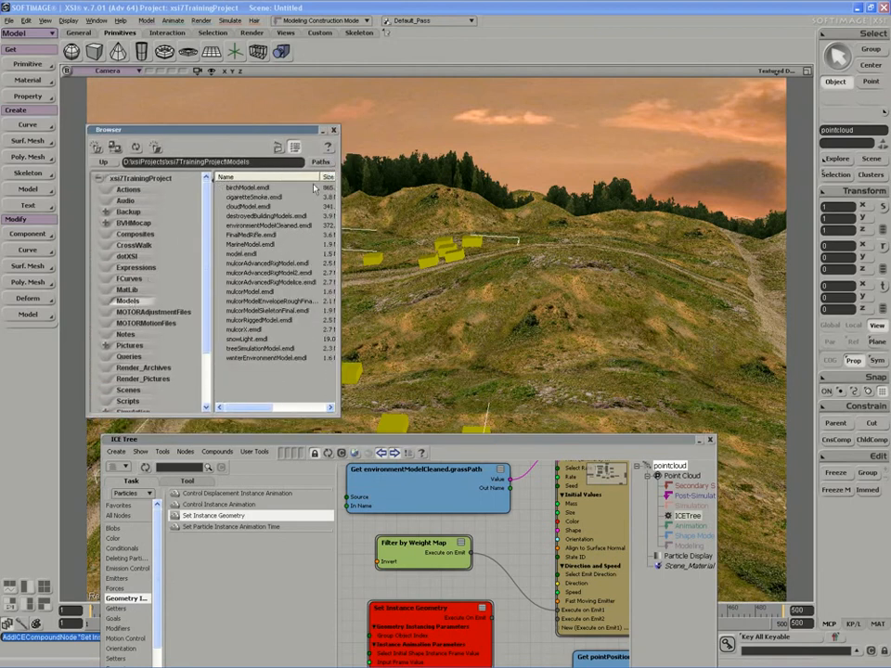
left_click(243, 264)
key("F12")
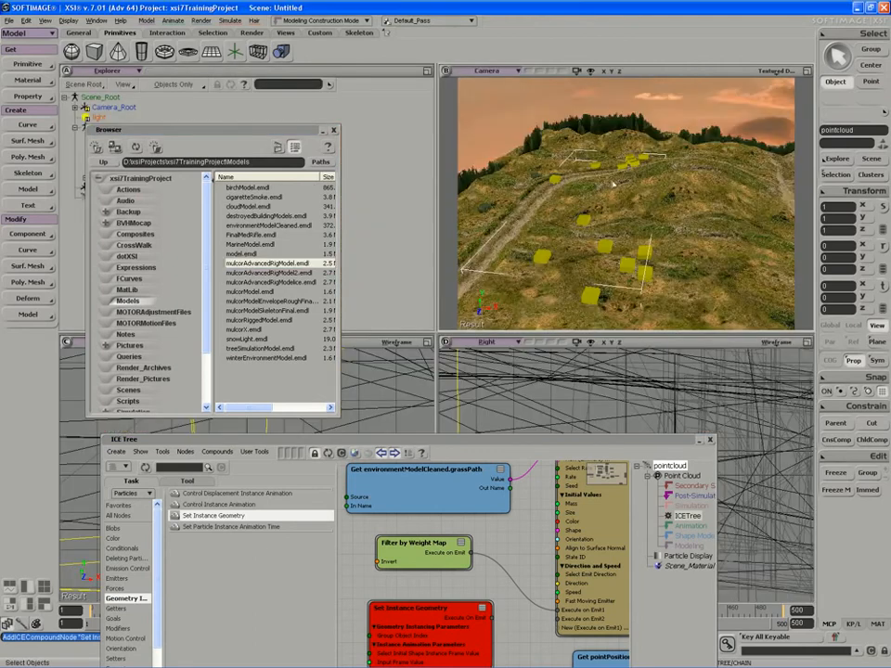
scroll(611, 184, "down", 6)
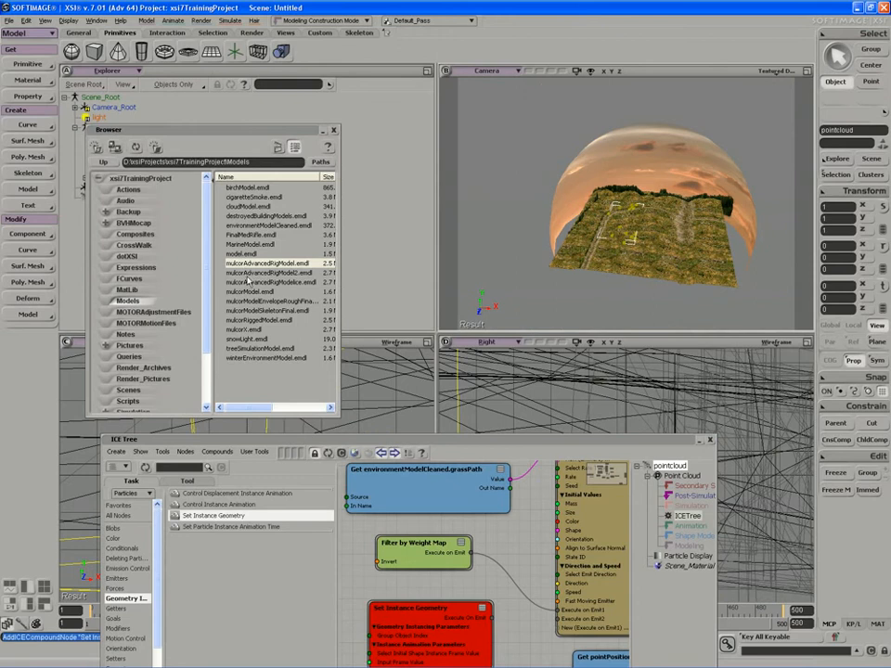
left_click_drag(246, 269, 481, 177)
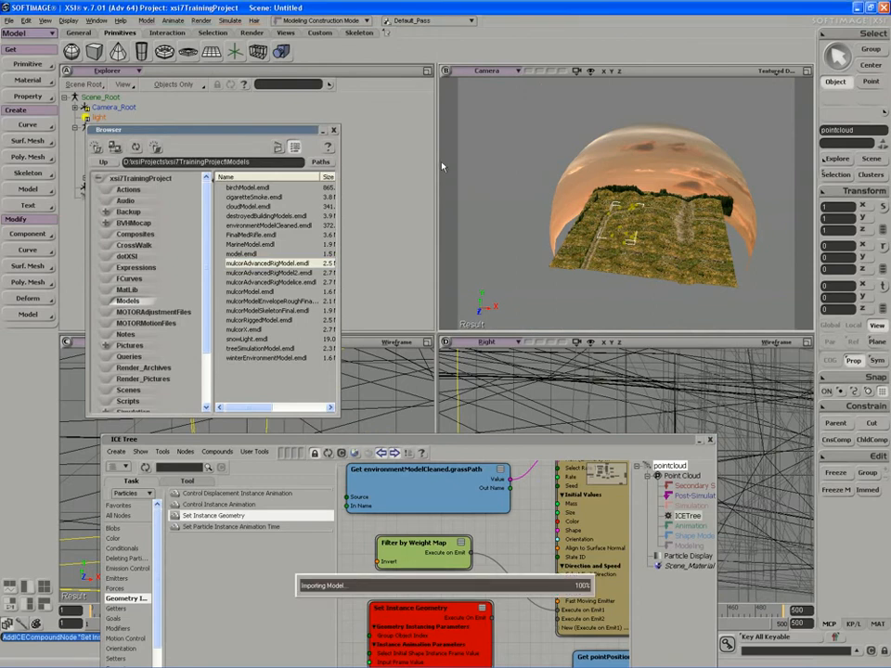
left_click(707, 440)
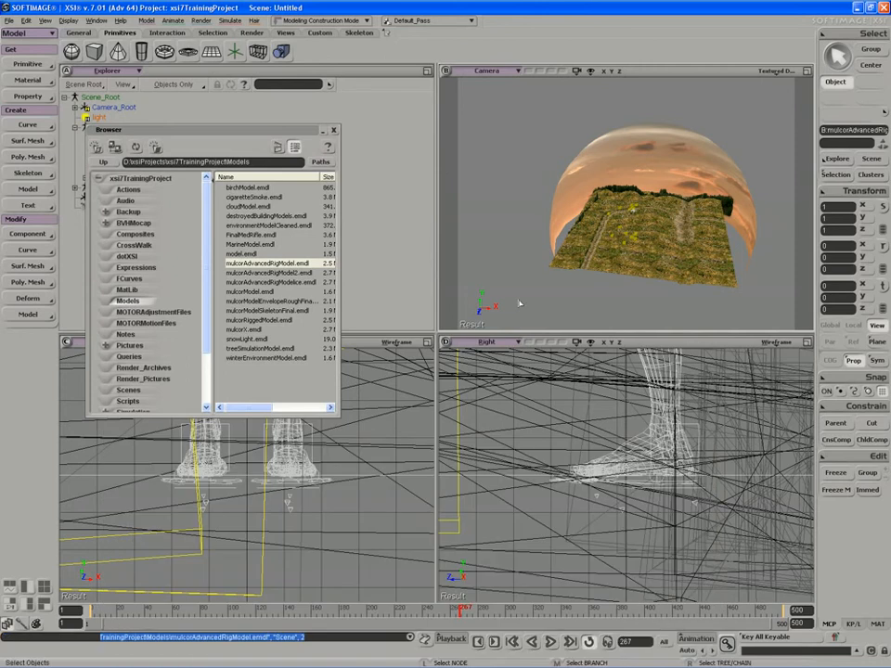
left_click(334, 130)
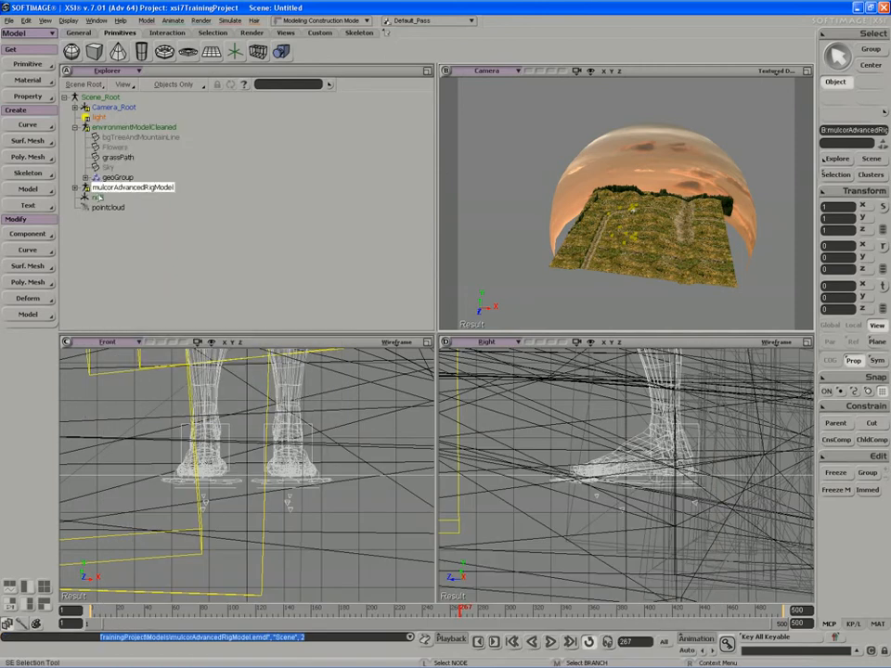
Expand mulcorAdvancedRigModel in the scene hierarchy and frame the character in the camera view.
left_click(74, 188)
scroll(506, 233, "up", 5)
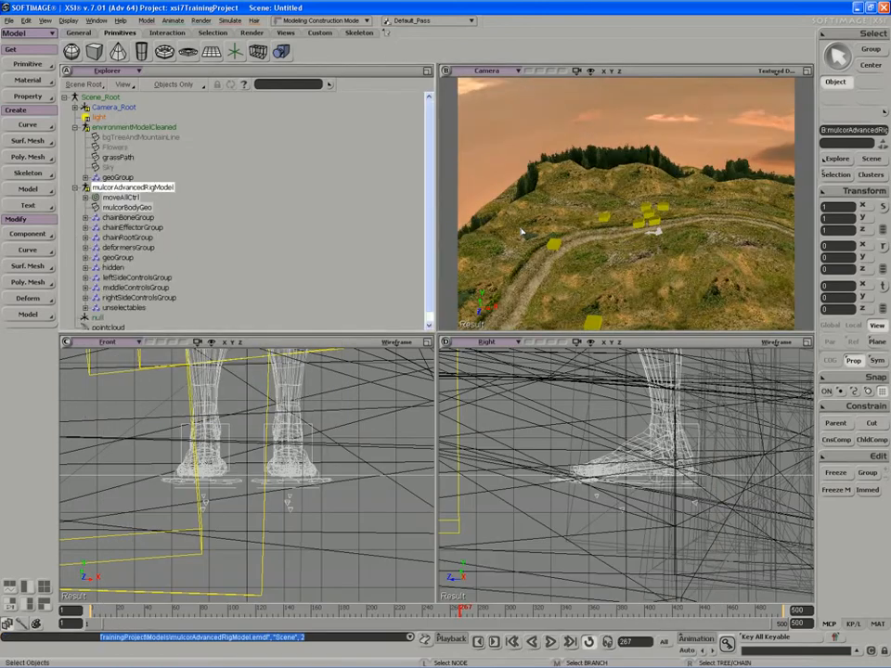
key("f")
key("s")
right_click_drag(547, 213, 486, 205)
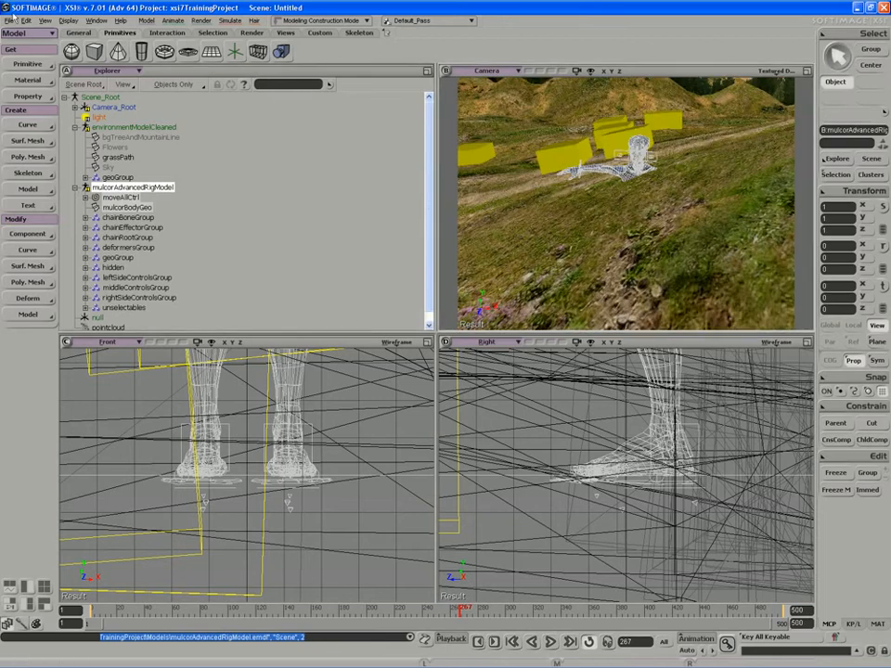
Show the imported character in a separate object view using Textured Decal display.
left_click(44, 19)
mouse_move(59, 61)
left_click(134, 103)
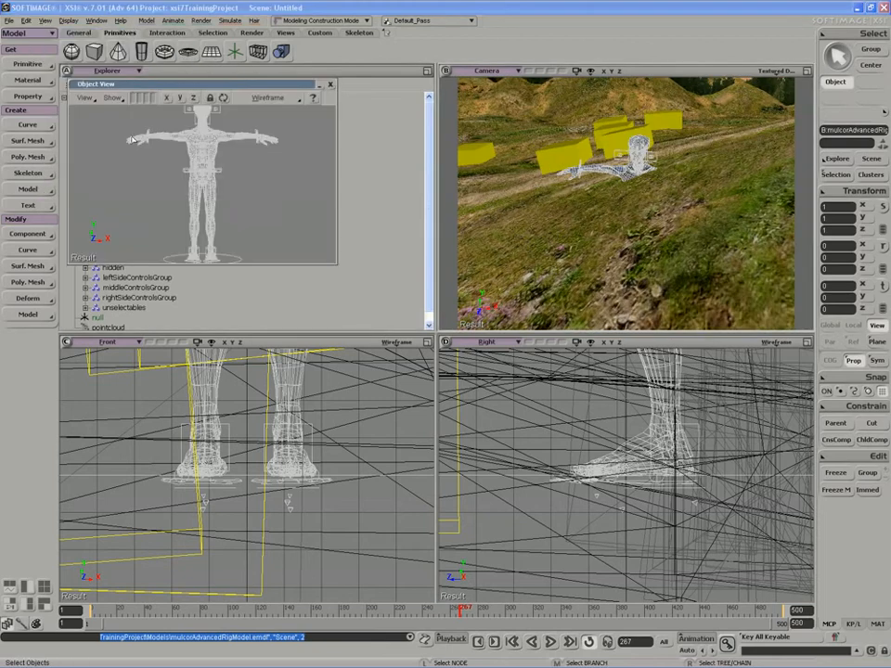
left_click(268, 98)
left_click(272, 239)
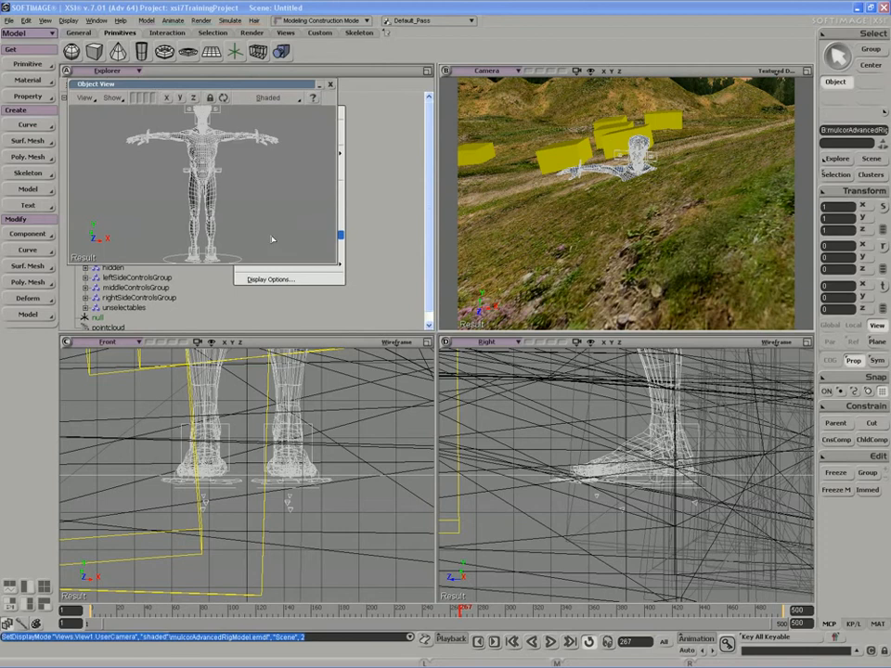
left_click(266, 98)
left_click(222, 192)
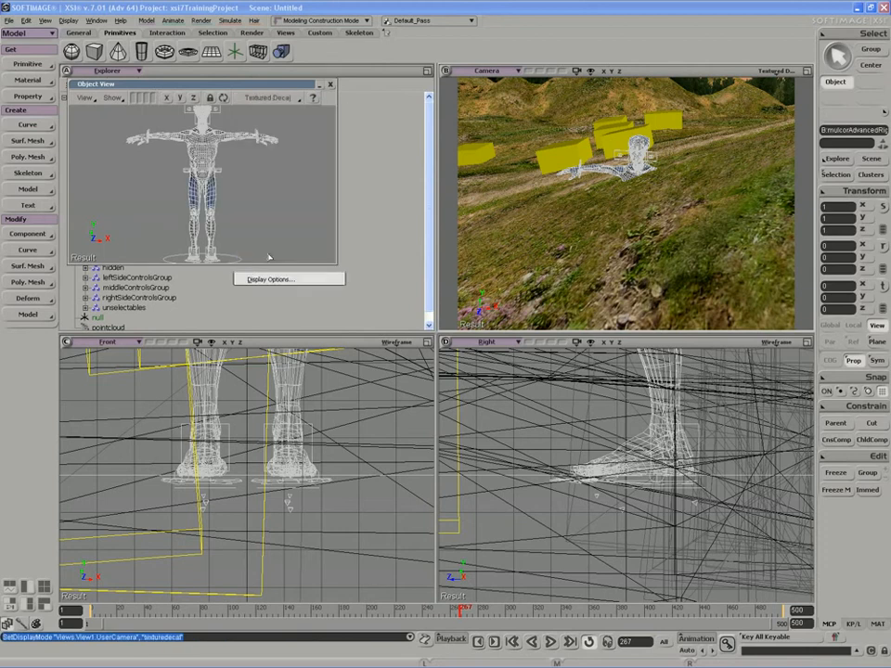
Examine the character's textured torso up close without the selection wireframe, and close the object view.
middle_click_drag(273, 168, 237, 194)
left_click_drag(237, 194, 275, 203)
middle_click_drag(274, 204, 261, 147)
left_click(166, 168)
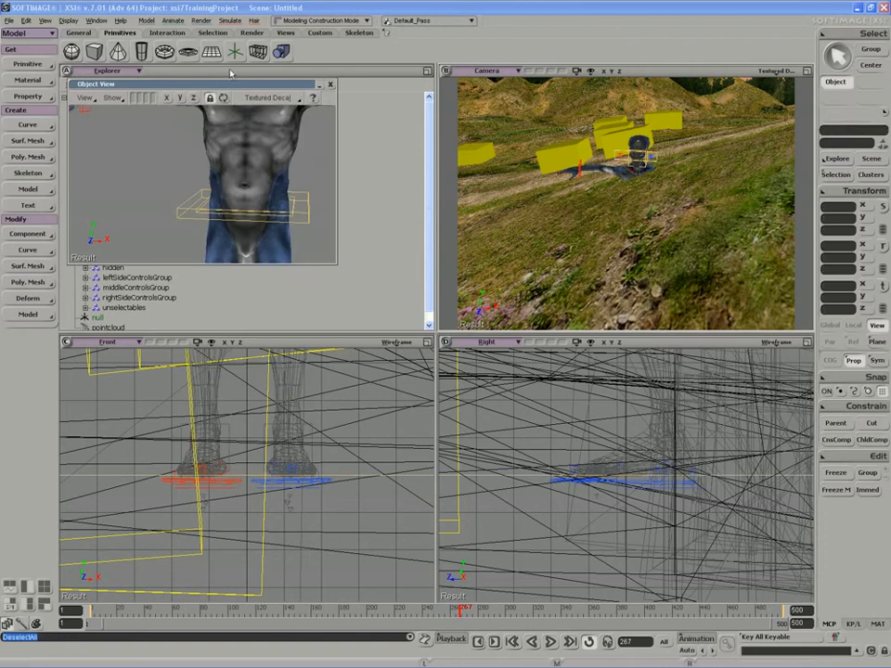
left_click_drag(234, 82, 244, 45)
left_click(261, 124)
left_click(340, 46)
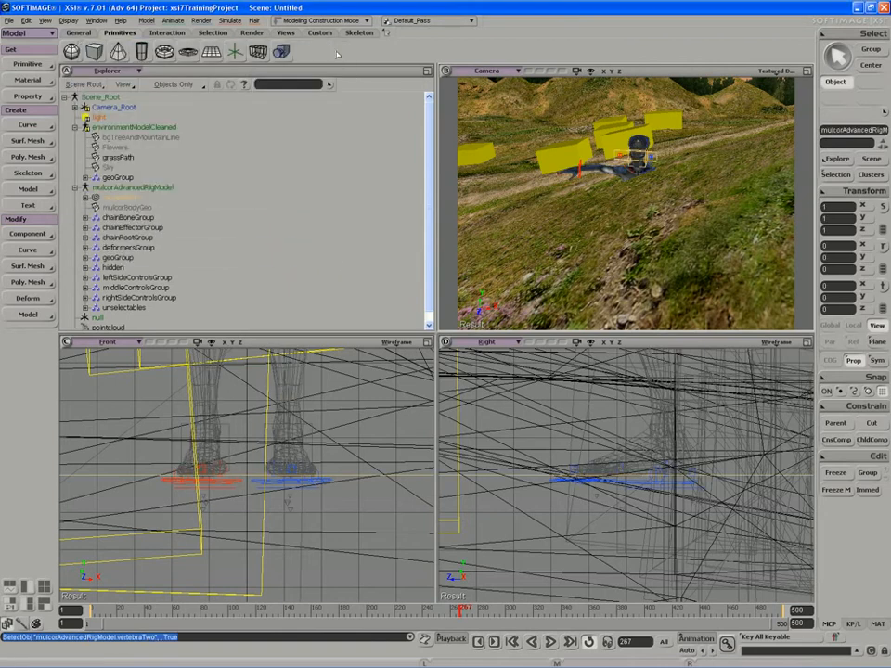
Select mulcorBodyGeo and turn on Show Selection Info in the camera view's visibility stats.
scroll(167, 186, "down", 1)
left_click(126, 198)
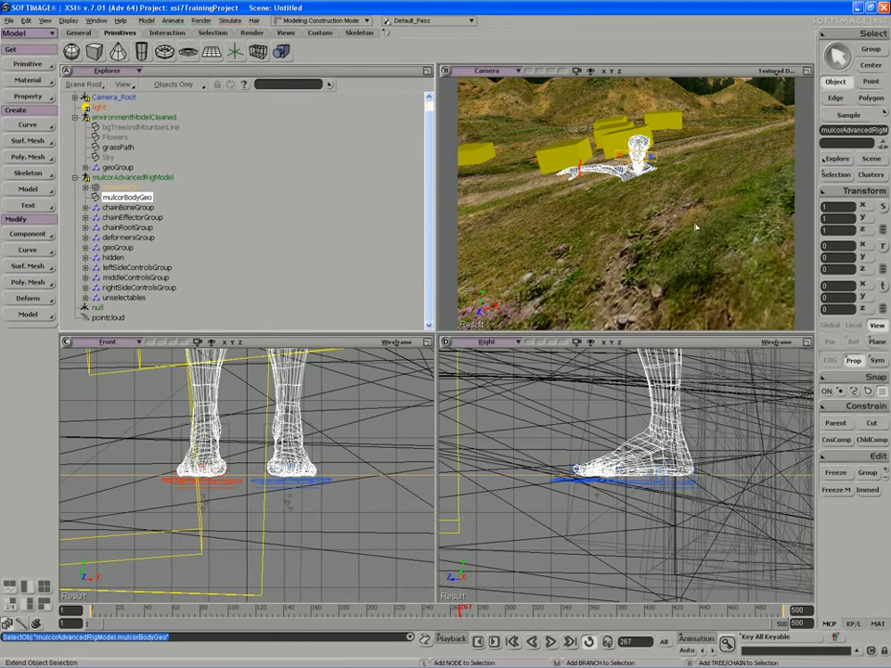
key("shift+s")
left_click(184, 152)
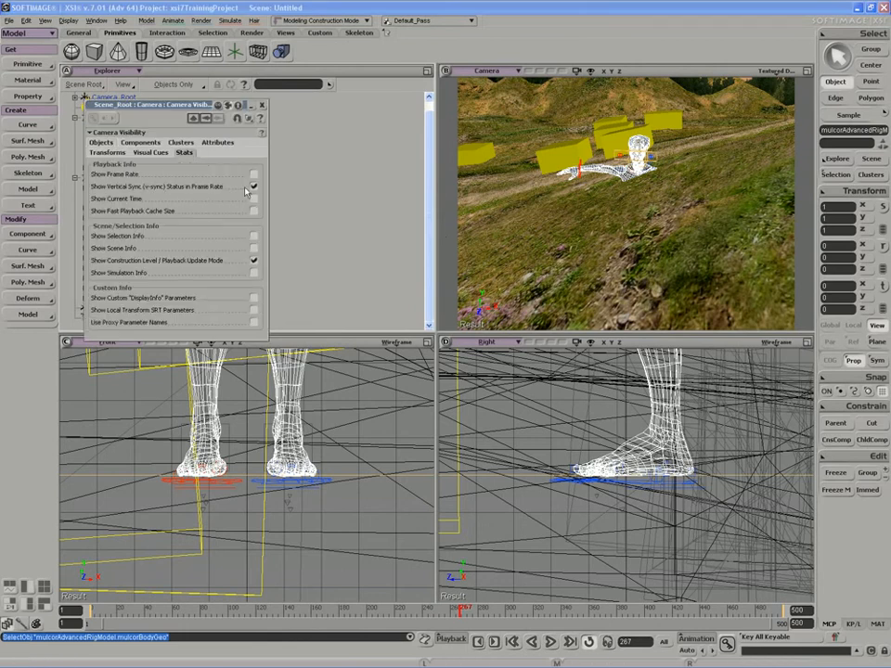
left_click(254, 237)
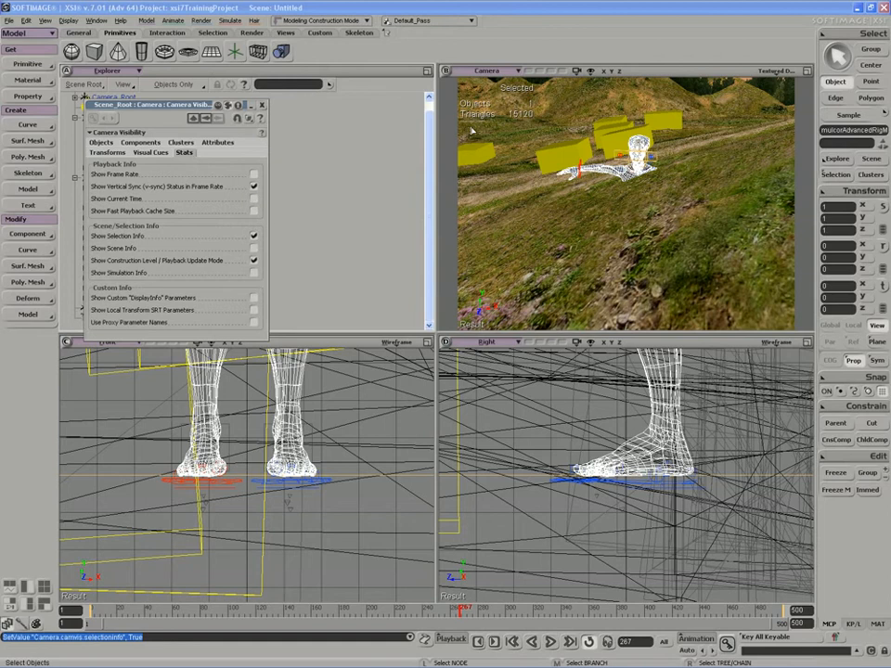
left_click(262, 105)
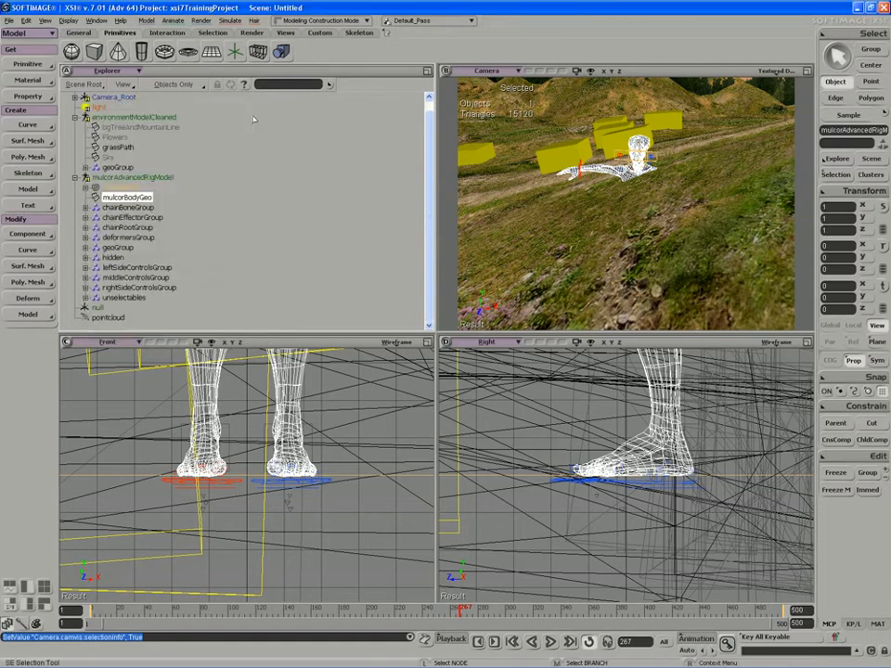
Check mulcorBodyGeo's operators and properties, and show the body mesh at an angle in an enlarged object view.
left_click(836, 174)
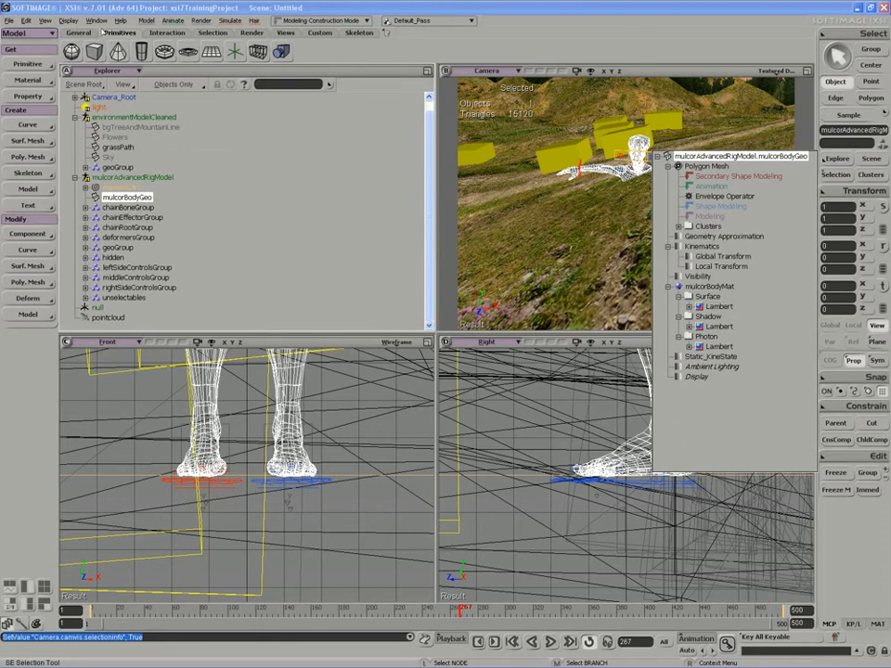
left_click(101, 4)
left_click(46, 20)
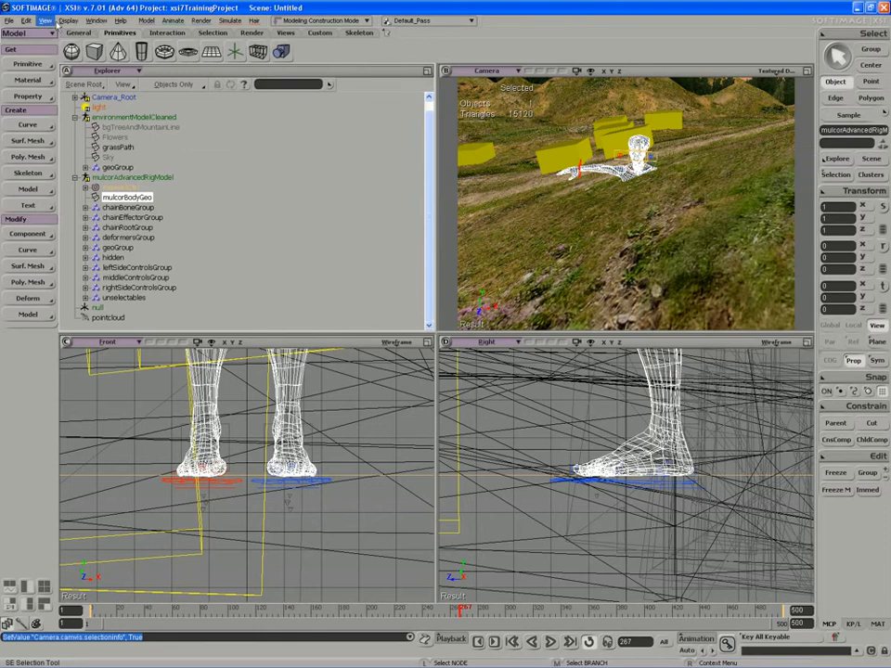
left_click(118, 54)
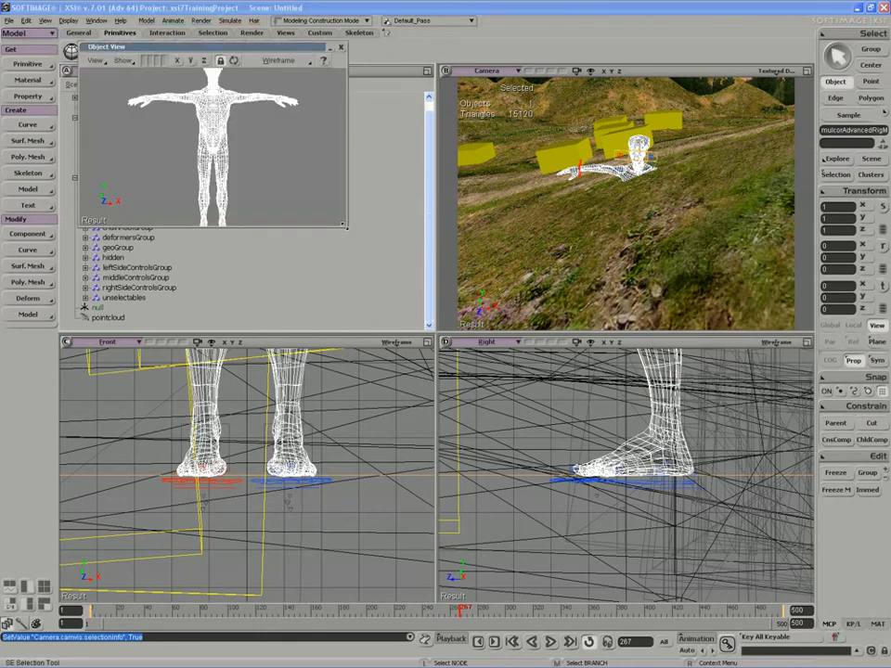
left_click_drag(345, 224, 392, 414)
key("s")
right_click_drag(293, 347, 172, 322)
Apply Polygon Reduction to mulcorBodyGeo and move its settings clear of the object view.
left_click(28, 283)
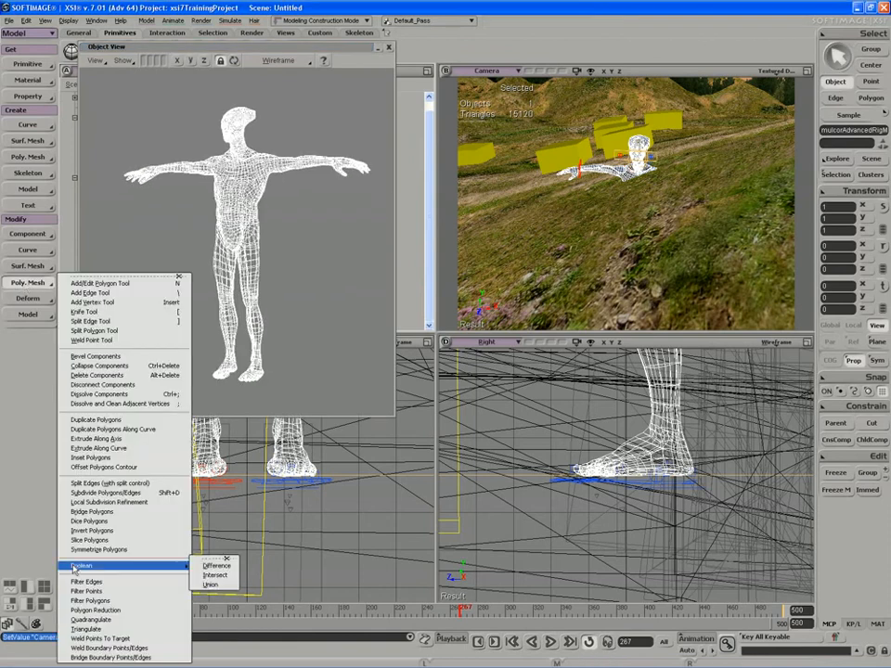
left_click(96, 611)
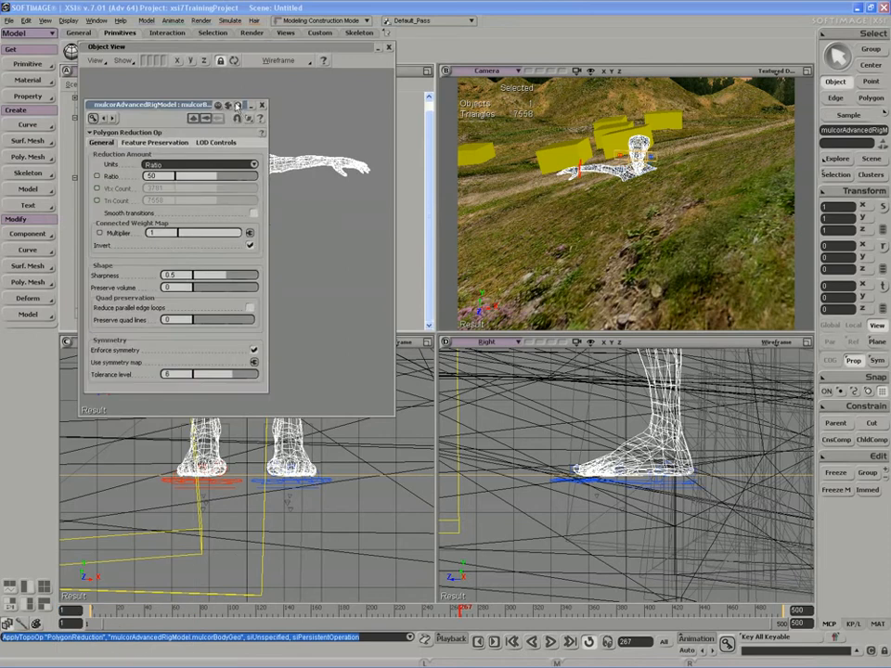
left_click_drag(238, 105, 427, 388)
Set the object view to Textured Decal display to inspect the reduced body mesh up close.
scroll(249, 254, "up", 3)
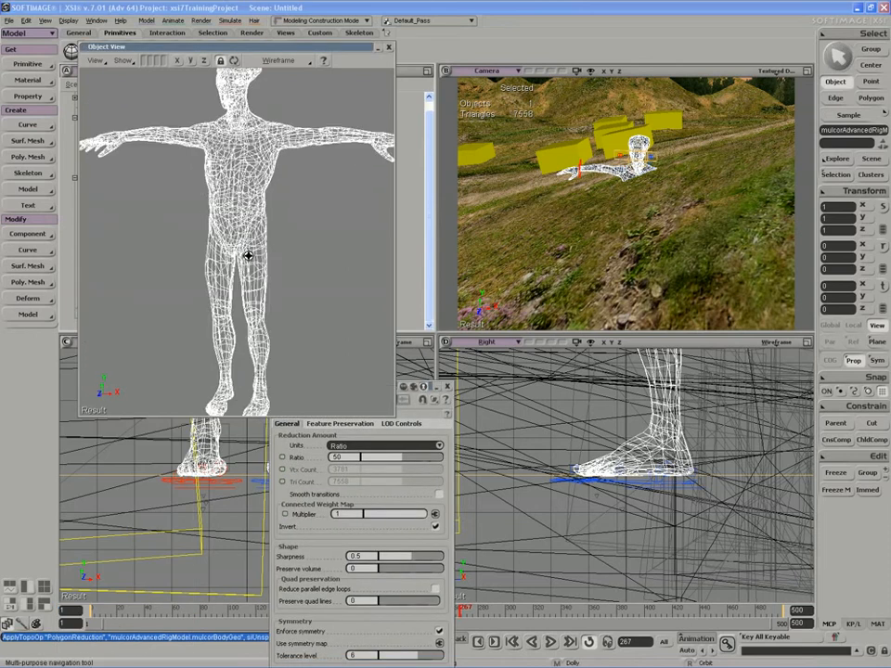
left_click(269, 59)
left_click(361, 216)
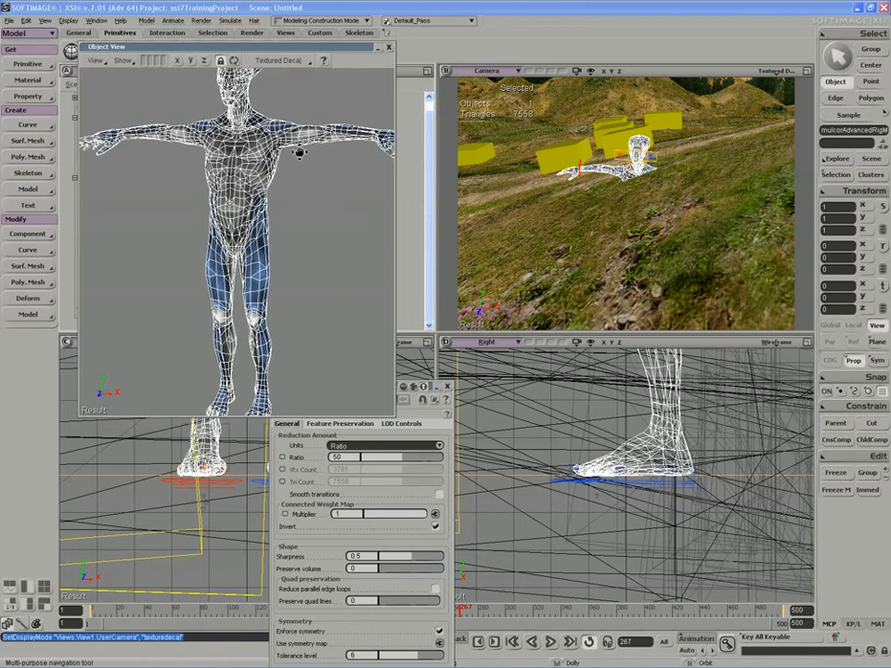
scroll(299, 152, "up", 3)
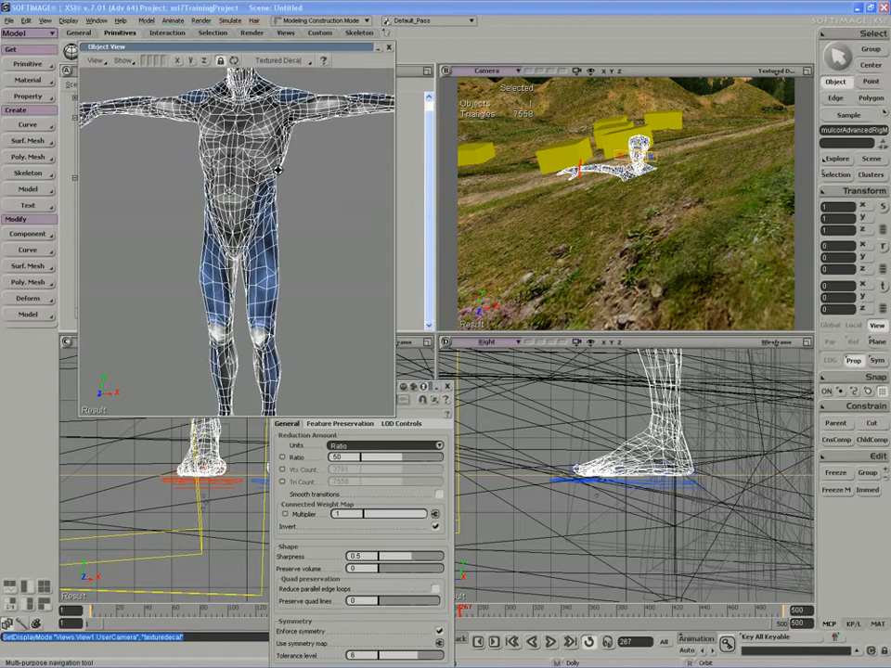
Raise the Polygon Reduction ratio to 91.837 and check the simplified torso from another angle.
left_click(442, 436)
left_click_drag(375, 388, 499, 283)
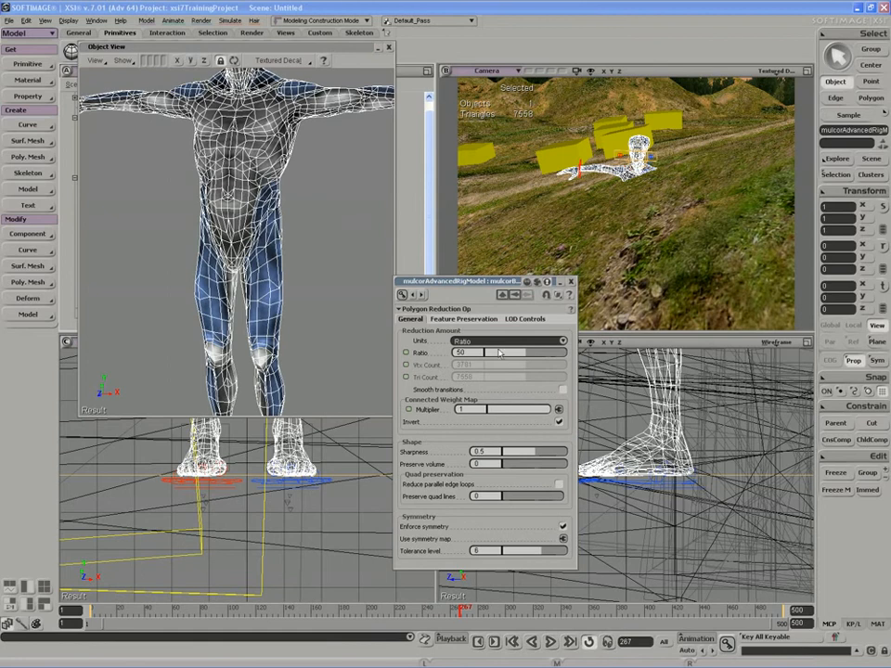
left_click_drag(499, 352, 560, 356)
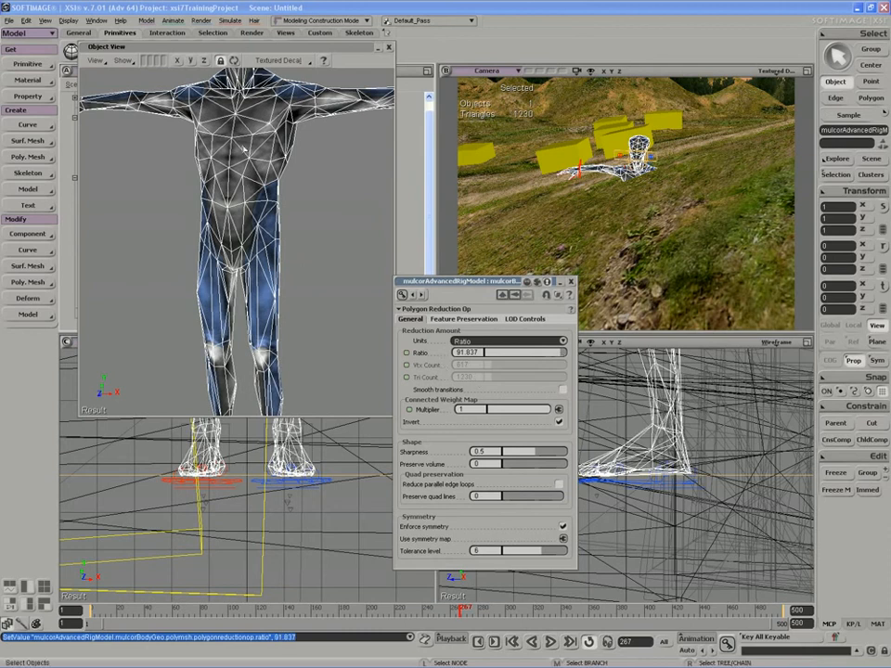
key("s")
right_click_drag(245, 190, 216, 193)
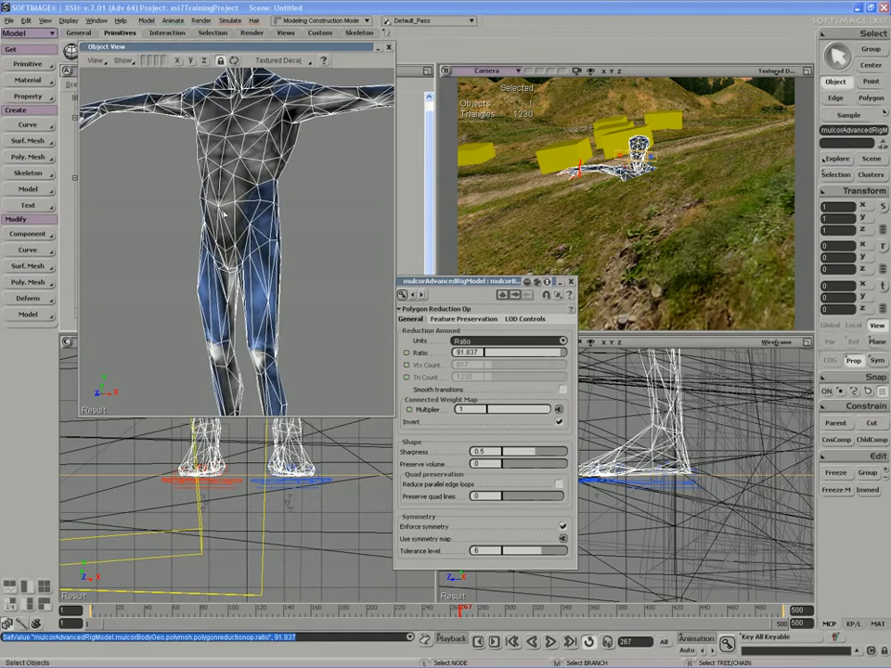
Set Preserve quad lines to 1 in the Polygon Reduction settings and inspect the body mesh from the side.
left_click(514, 499)
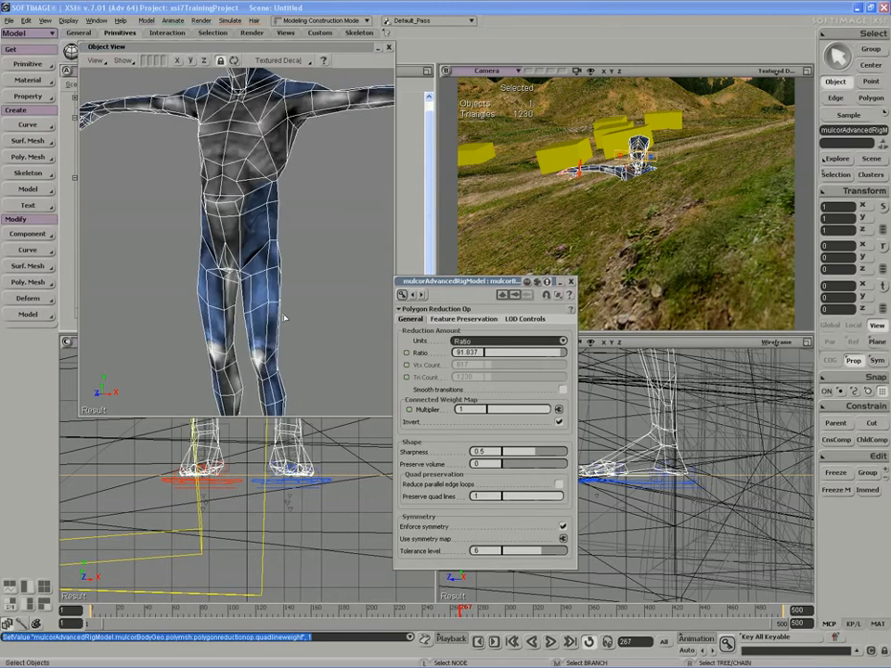
key("s")
right_click_drag(268, 289, 249, 292)
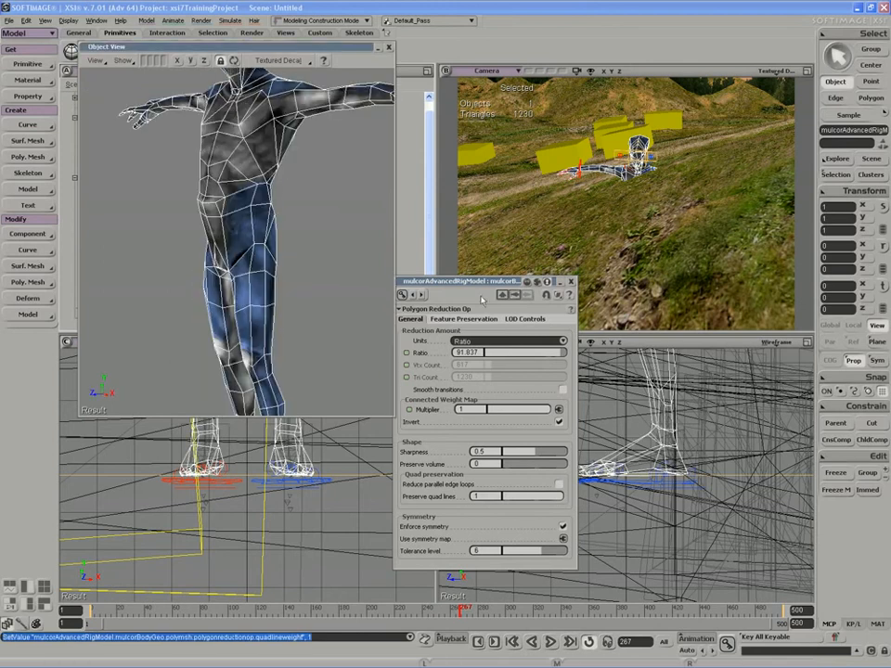
Lower the Polygon Reduction ratio to 89.796 and inspect the torso and head with the mesh deselected.
left_click(558, 355)
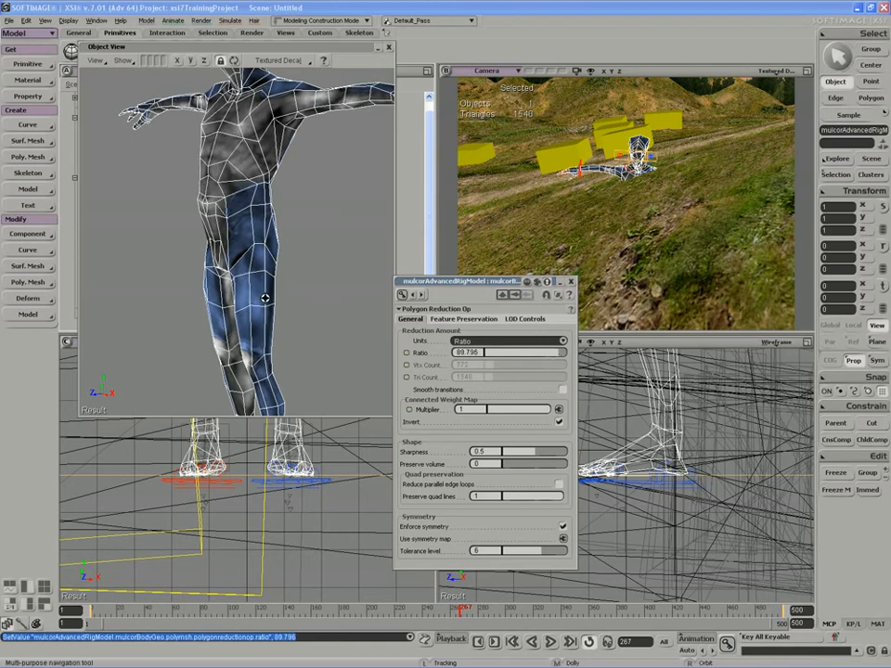
mouse_move(265, 298)
right_mouse_down()
mouse_move(304, 306)
mouse_move(349, 298)
mouse_move(268, 223)
mouse_move(72, 294)
mouse_move(249, 320)
mouse_move(253, 294)
right_mouse_up()
middle_click_drag(252, 294, 216, 312)
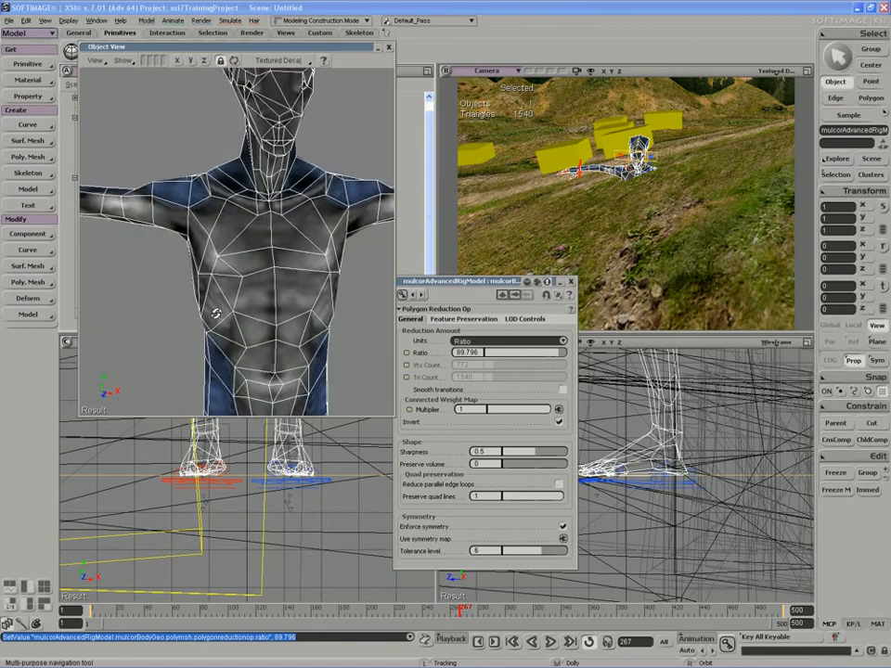
right_click_drag(217, 311, 273, 171)
left_click(165, 138)
key("s")
right_click_drag(165, 139, 166, 194)
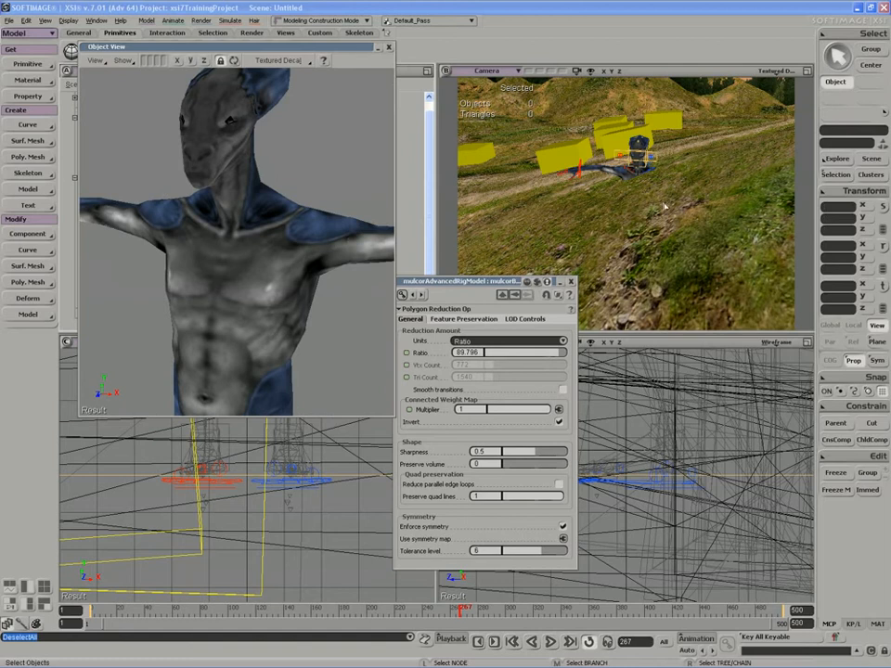
Close the reduction settings, select mulcorBodyGeo, check its operators and freeze its modeling stack.
left_click(570, 281)
left_click_drag(176, 47, 185, 331)
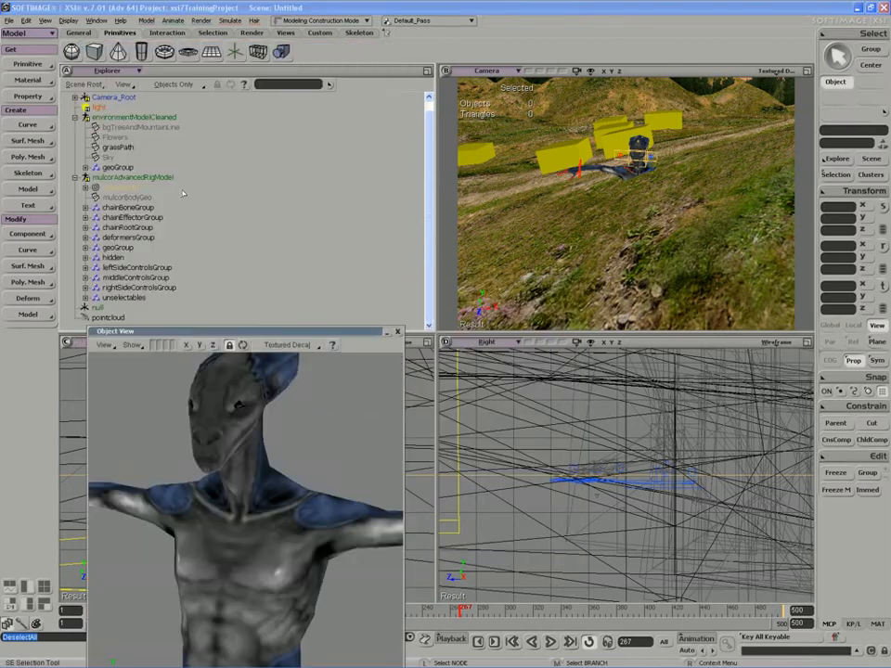
left_click(126, 197)
left_click(835, 173)
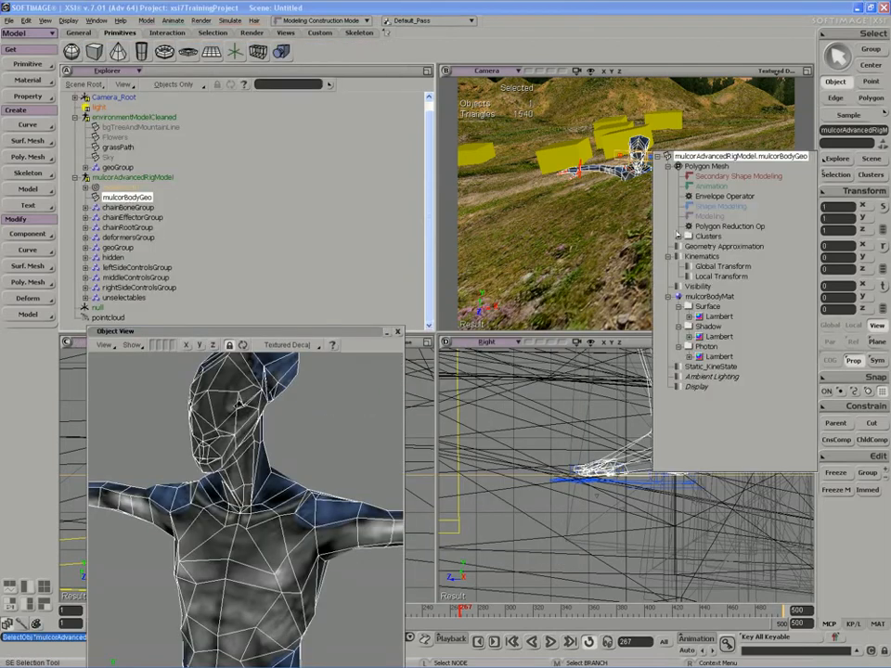
left_click(836, 490)
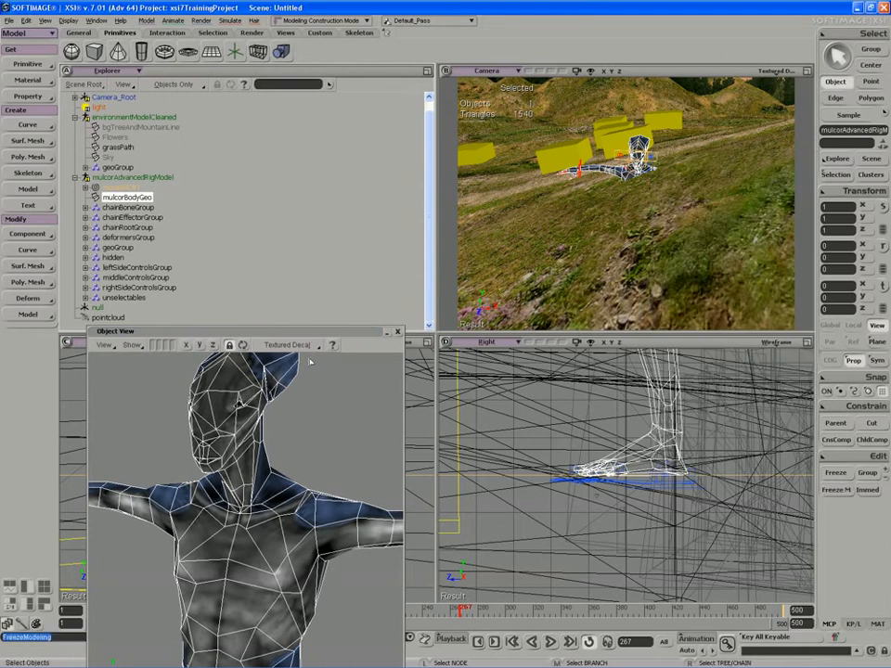
Select the whole mulcorAdvancedRigModel hierarchy and close the floating object view.
left_click(130, 177)
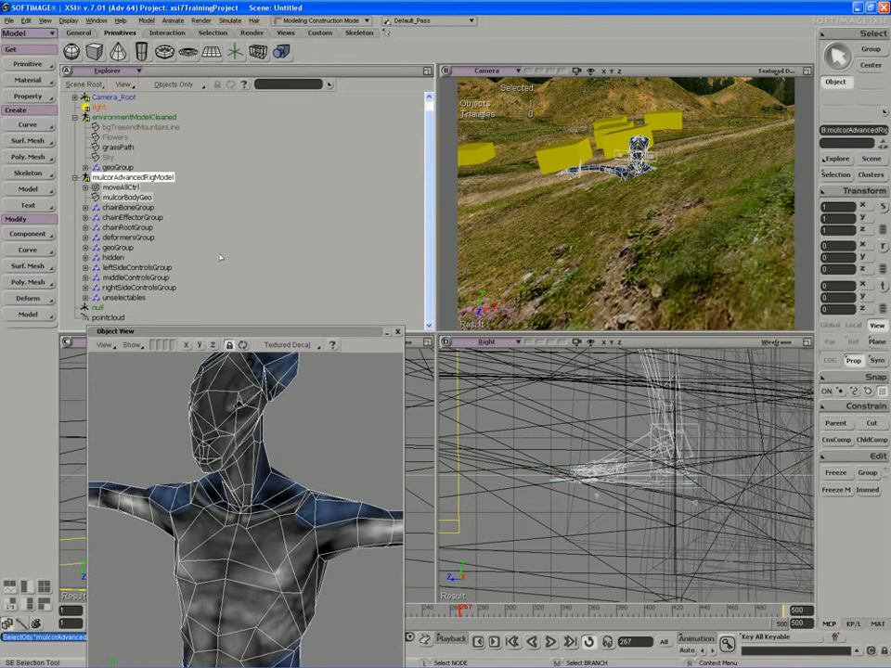
left_click_drag(260, 334, 257, 322)
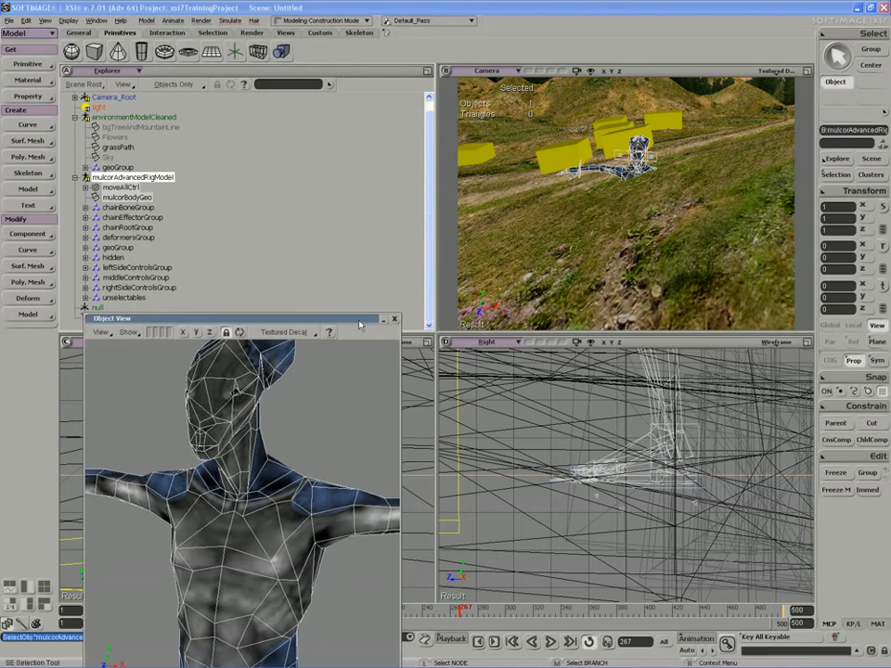
left_click_drag(360, 321, 376, 215)
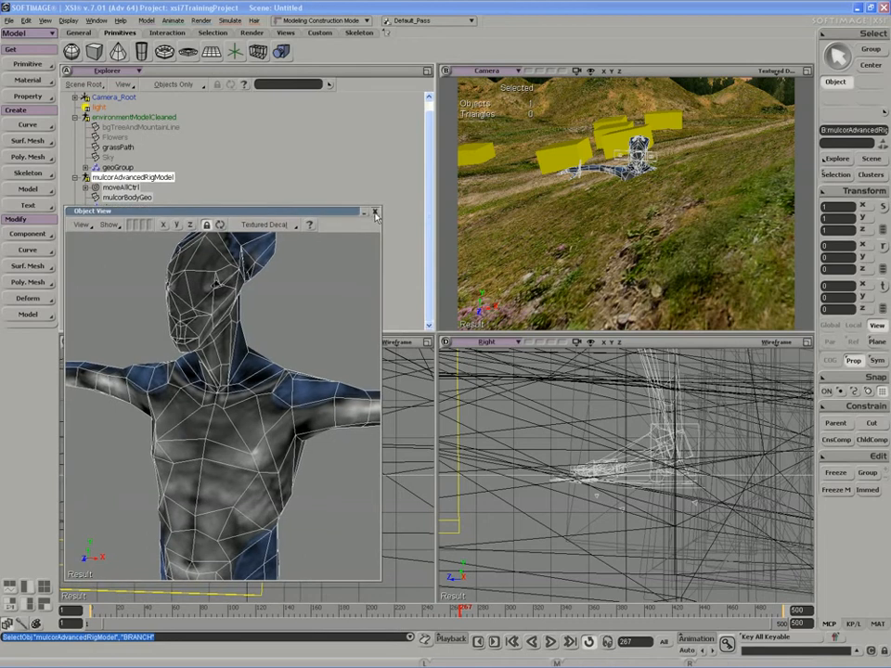
left_click(375, 212)
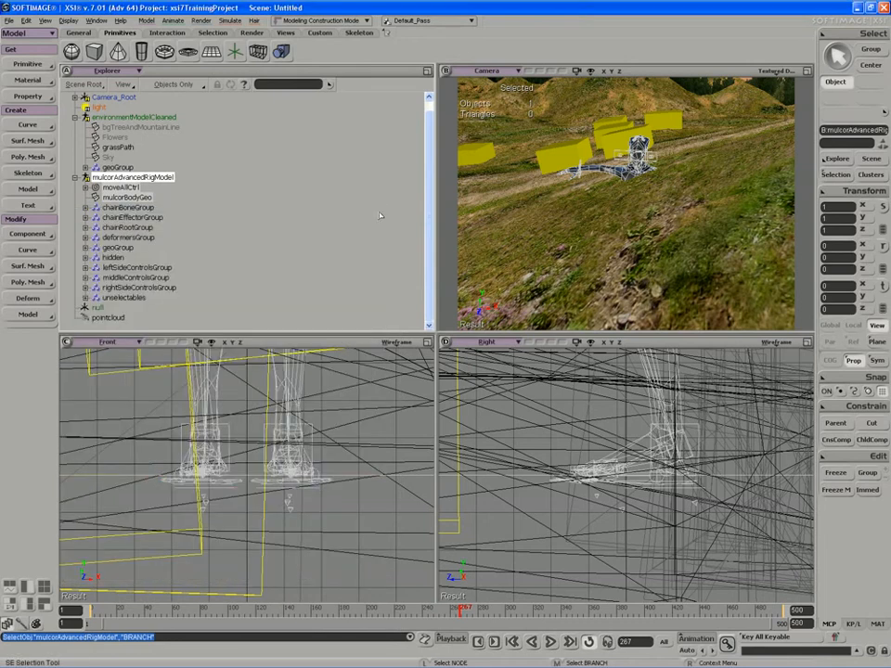
Select only the mulcorAdvancedRigModel root, toggle its visibility, and show the whole terrain in a User view in place of the explorer.
left_click(133, 178)
left_click(113, 72)
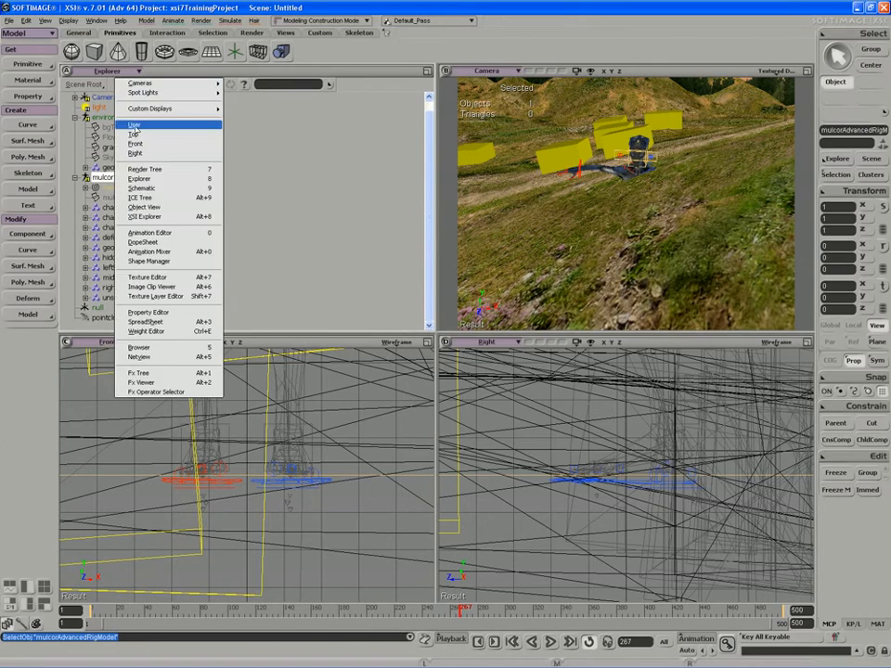
left_click(139, 120)
right_click_drag(210, 170, 285, 239)
middle_click_drag(285, 238, 245, 225)
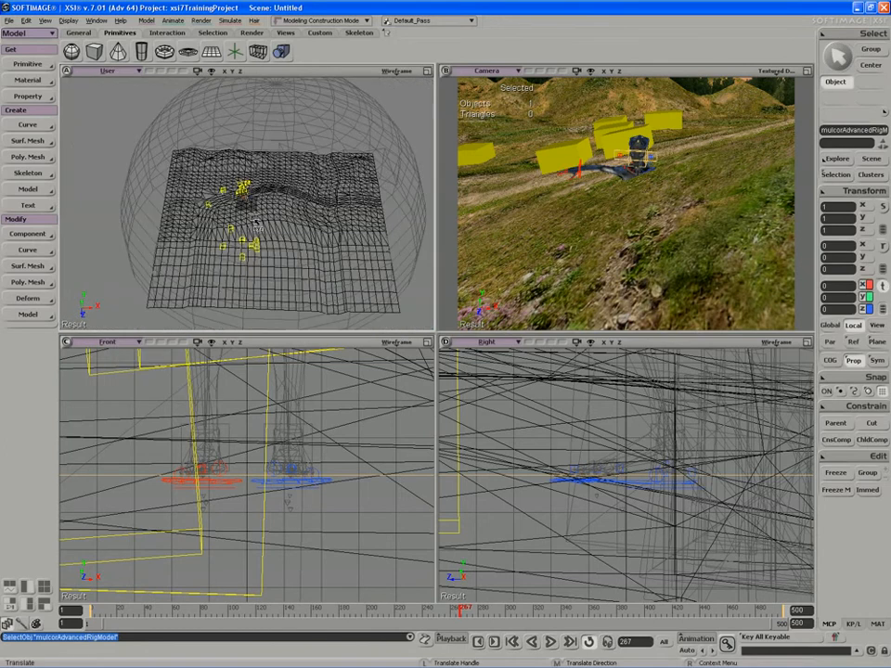
middle_click(110, 71)
key("h")
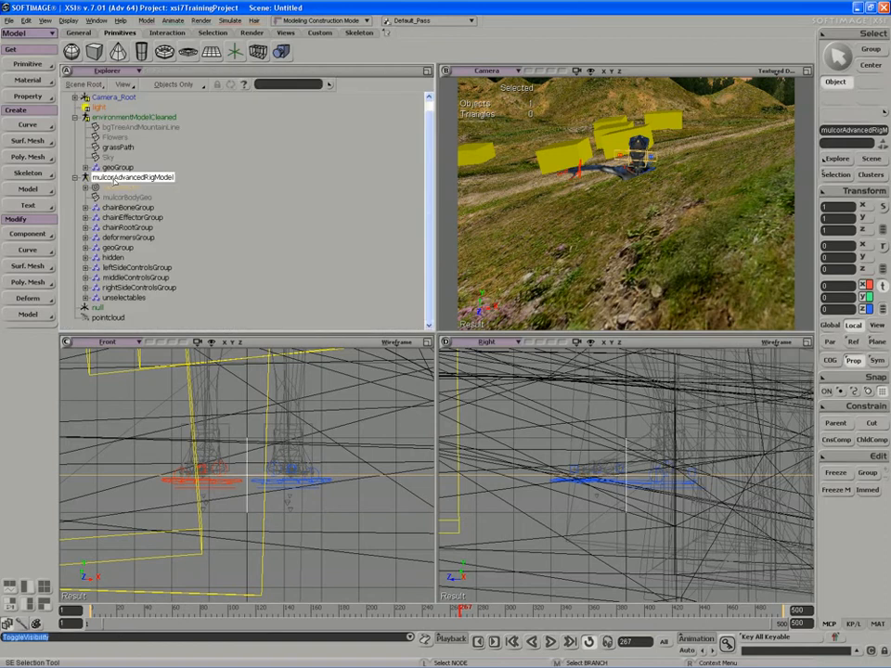
middle_click(111, 71)
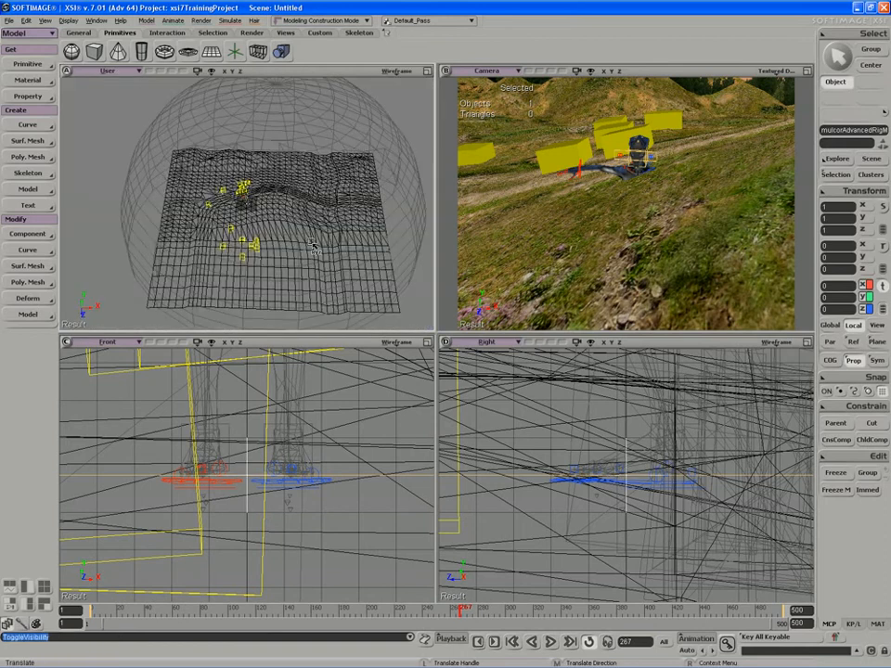
Translate the mulcor model near the front edge of the terrain, to about X -50, Y 19, Z 287.
key("v")
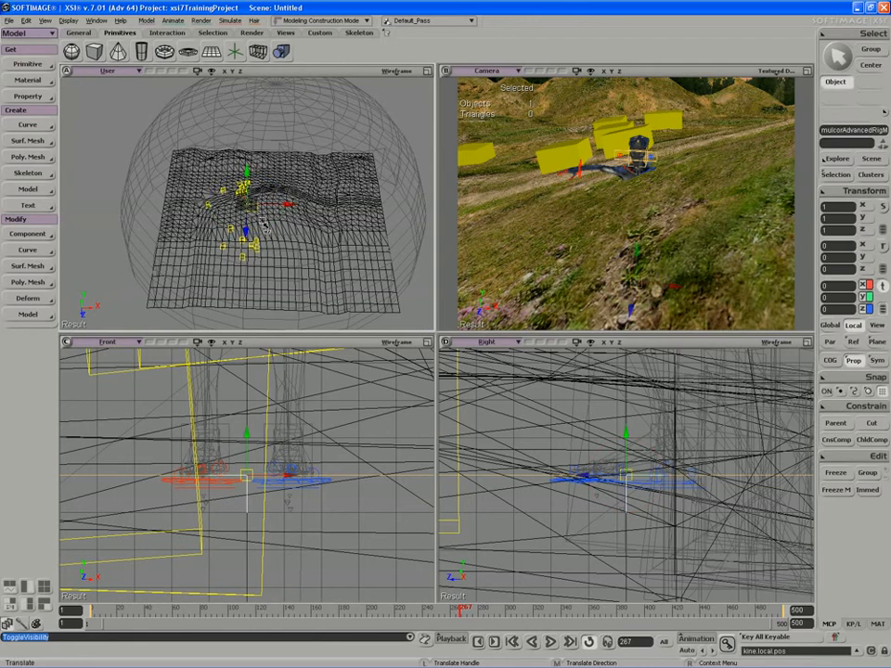
left_click_drag(261, 224, 231, 326)
key("s")
right_click_drag(231, 325, 228, 274)
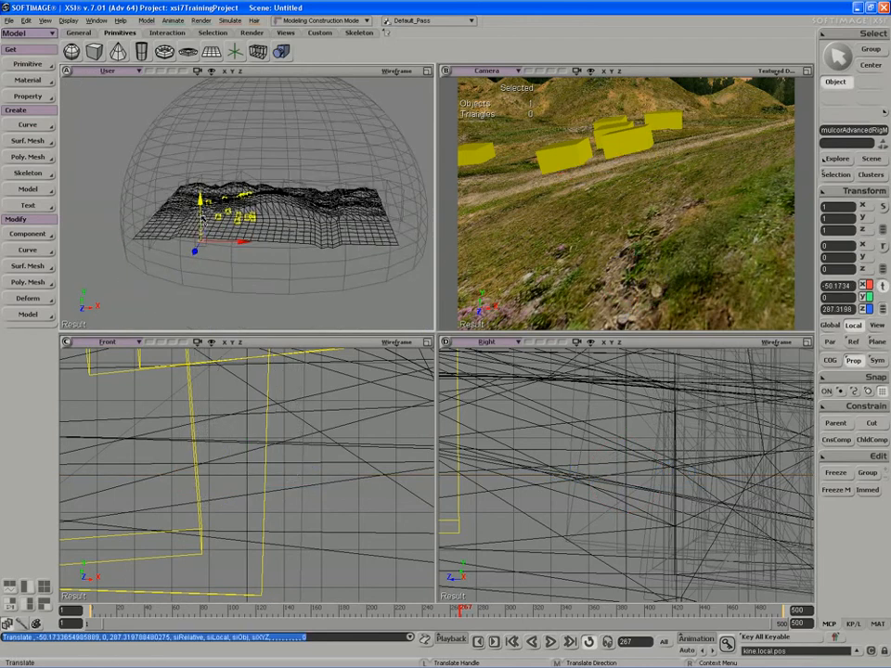
left_click_drag(201, 217, 202, 208)
key("s")
left_click_drag(206, 208, 238, 212)
right_click_drag(237, 213, 228, 232)
middle_click_drag(228, 232, 243, 235)
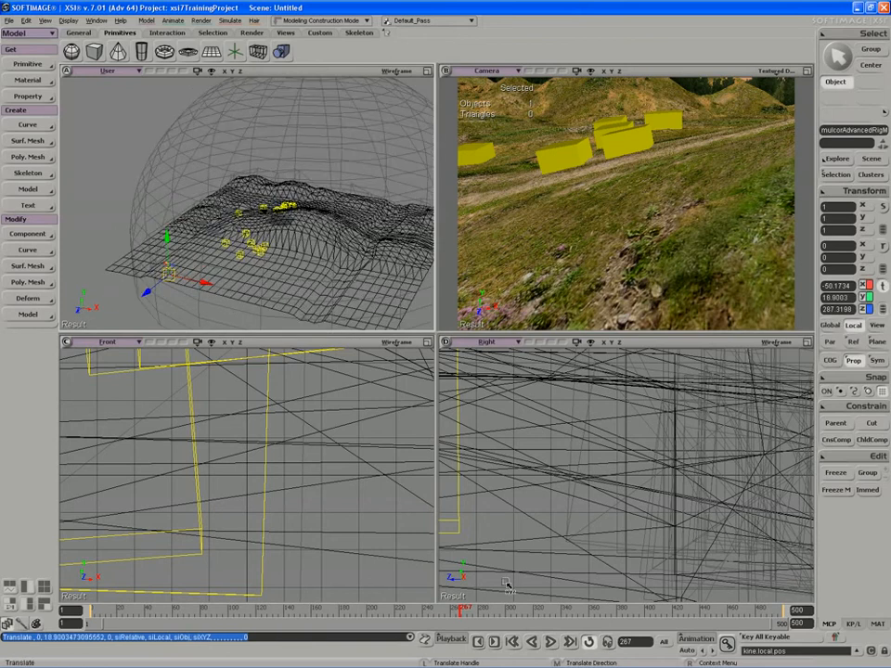
Play the simulation to frame 20 and view the particles and hillside from above through the camera.
middle_click(553, 645)
left_click(554, 646)
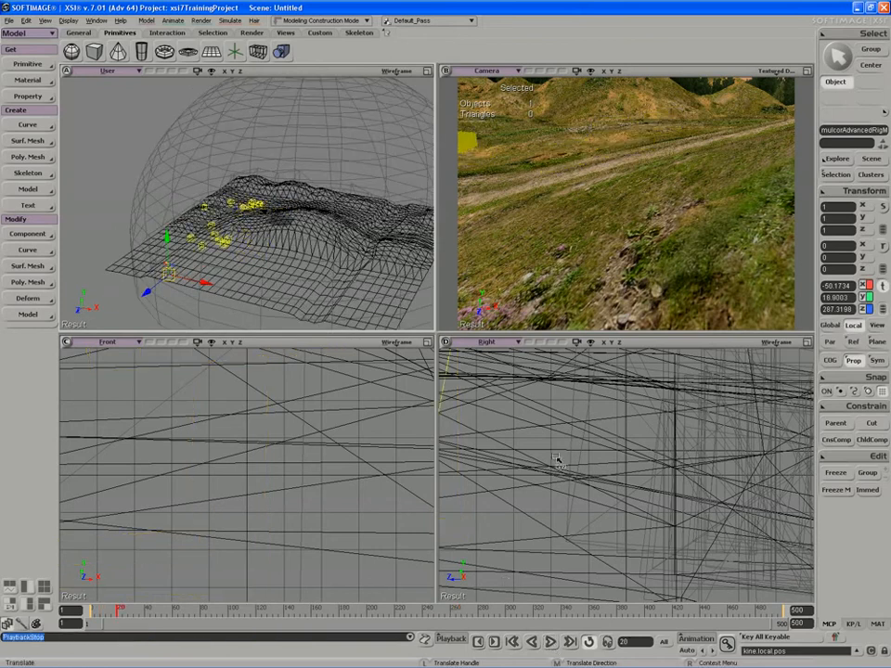
key("s")
right_click_drag(590, 286, 612, 254)
middle_click_drag(613, 254, 572, 240)
left_click_drag(571, 240, 593, 228)
key("a")
key("s")
Move the mulcor model onto the slope beside the path, at about X -130, Y 9, Z 87.
left_click_drag(605, 297, 581, 198)
key("s")
middle_click_drag(581, 197, 542, 216)
left_click_drag(542, 217, 564, 233)
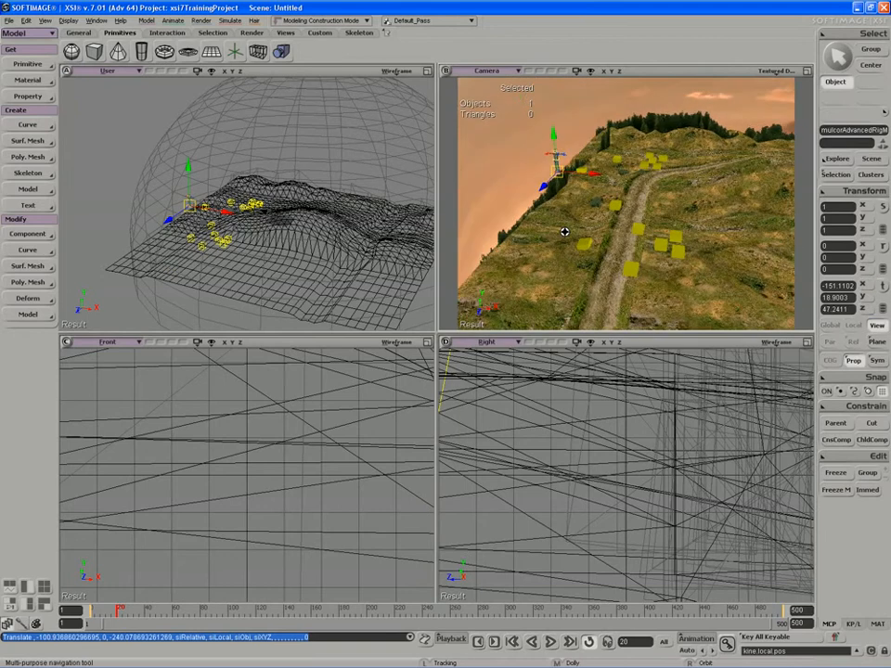
middle_click_drag(564, 233, 543, 238)
mouse_move(534, 178)
left_mouse_down()
mouse_move(543, 201)
mouse_move(542, 189)
left_mouse_up()
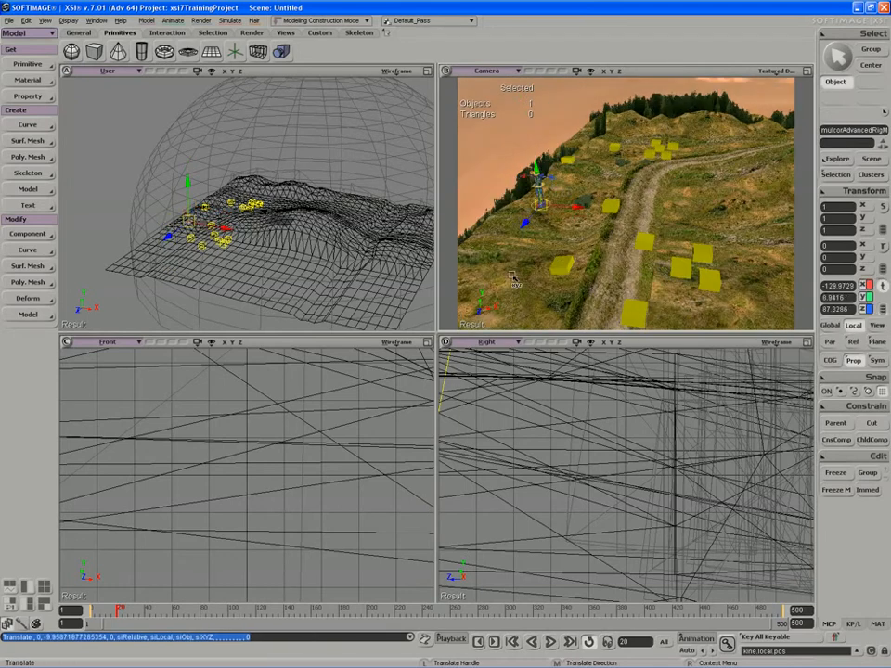
Select the point cloud and open its ICE Tree at the unconnected Set Instance Geometry node.
key("s")
left_click_drag(561, 261, 553, 227)
middle_click_drag(553, 226, 519, 232)
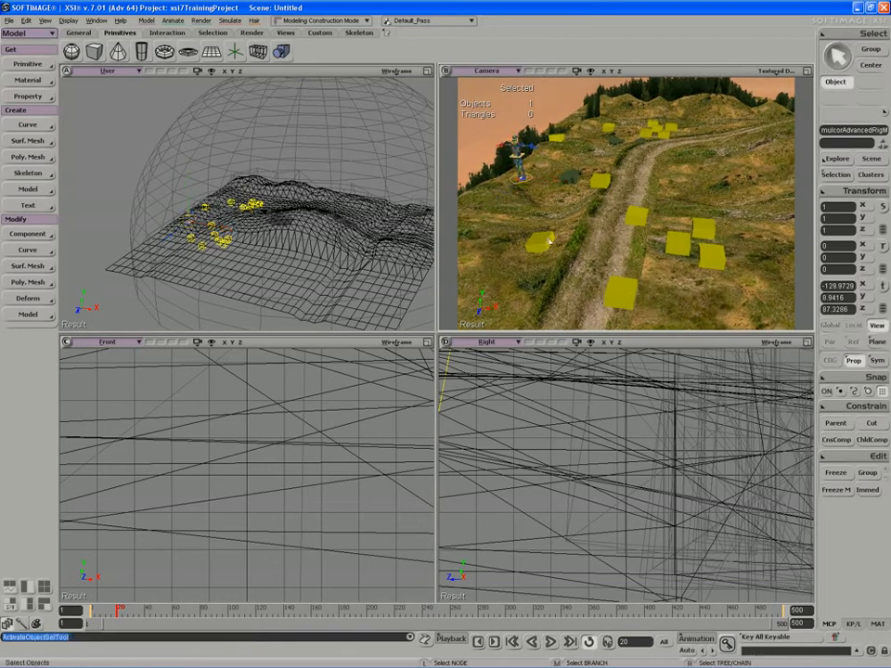
key("space")
left_click(543, 242)
key("alt+9")
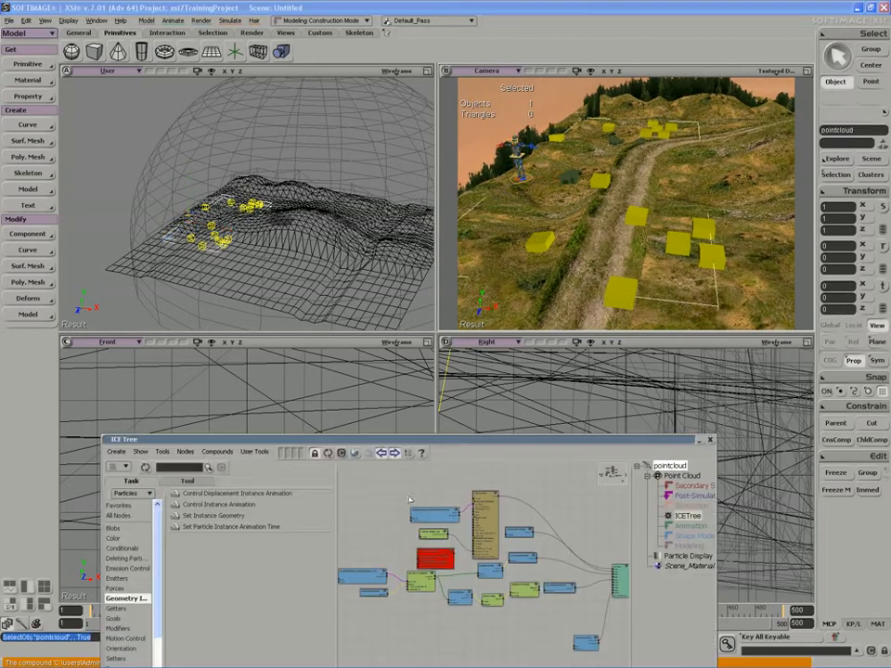
left_click_drag(413, 441, 361, 323)
key("s")
middle_click_drag(449, 432, 363, 452)
left_click_drag(363, 452, 453, 485)
left_click_drag(406, 461, 399, 451)
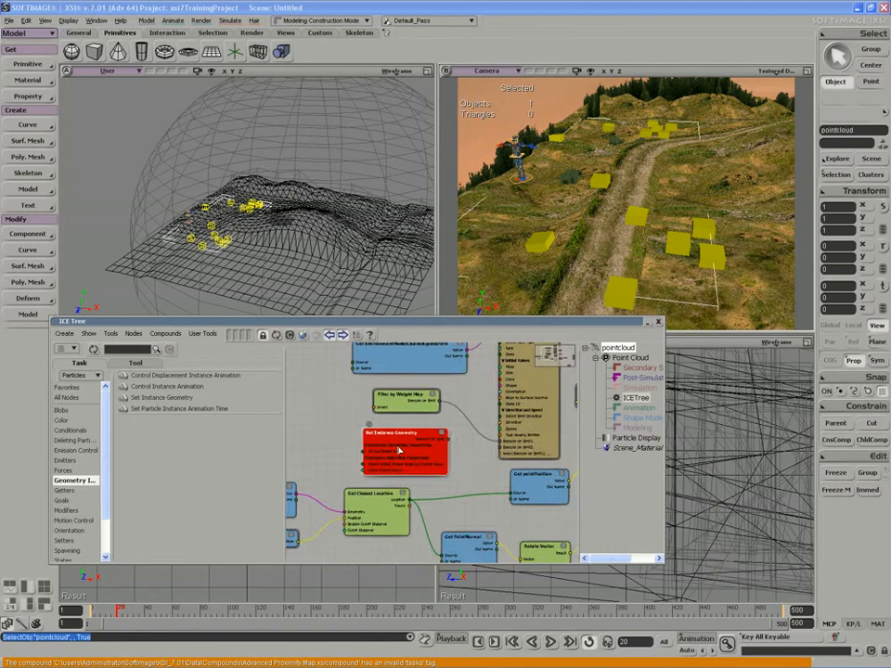
Connect Set Instance Geometry's Execute On Emit output to the Execute on Emit2 port of the Emit In Place node.
key("s")
middle_click_drag(431, 466, 401, 464)
left_click_drag(401, 464, 370, 460)
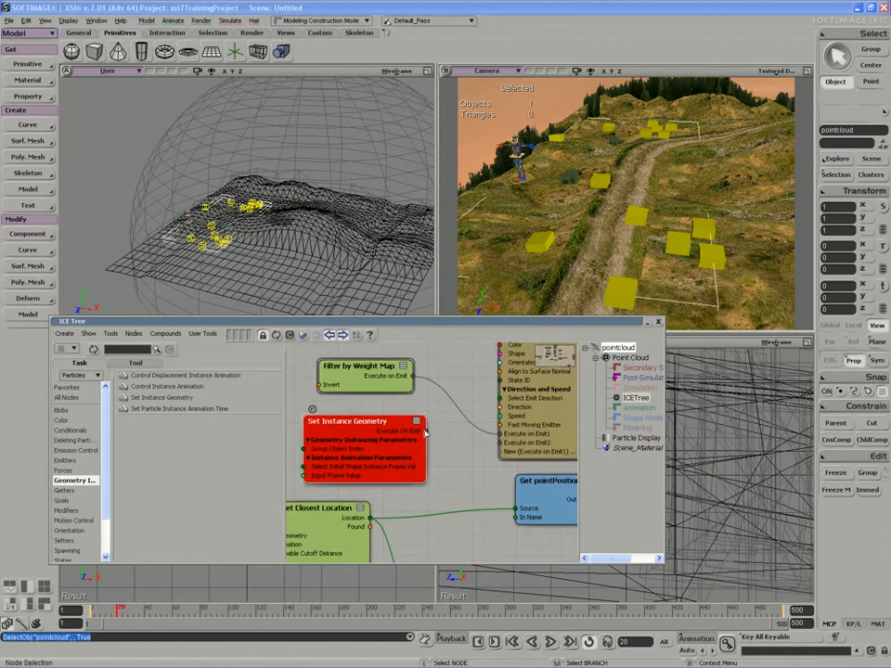
left_click_drag(425, 433, 497, 443)
key("s")
mouse_move(400, 468)
left_mouse_down()
mouse_move(435, 469)
mouse_move(401, 452)
left_mouse_up()
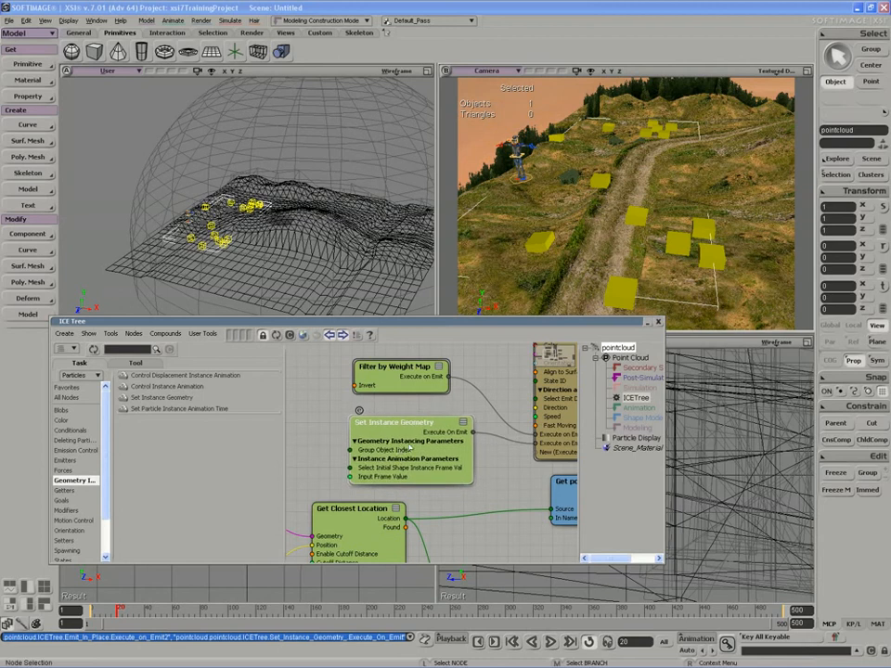
Assign mulcorAdvancedRigModel as the Set Instance Geometry reference and set Hierarchy Mode to Object and Children.
double_click(409, 448)
left_click_drag(482, 293, 357, 273)
key("8")
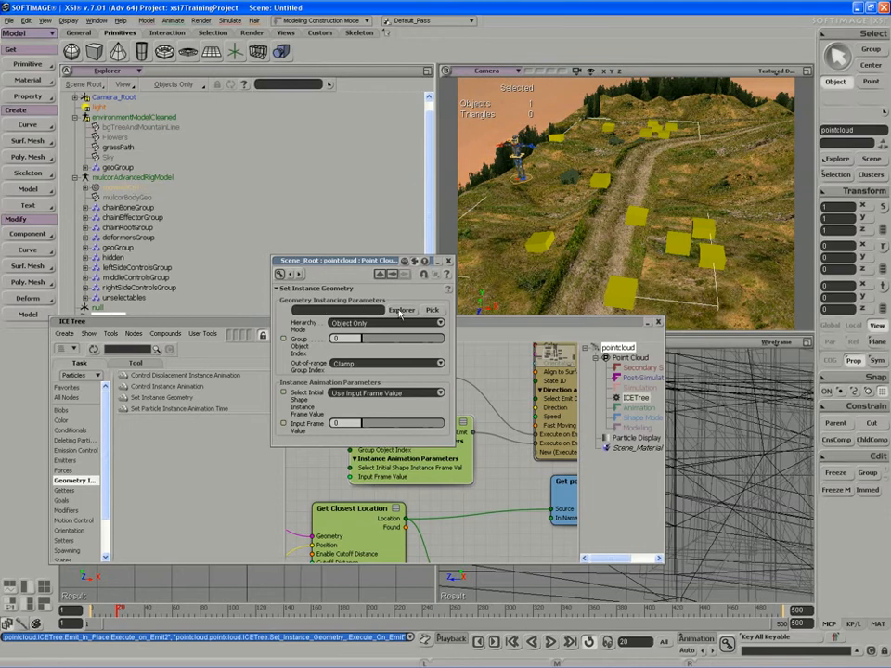
left_click(436, 312)
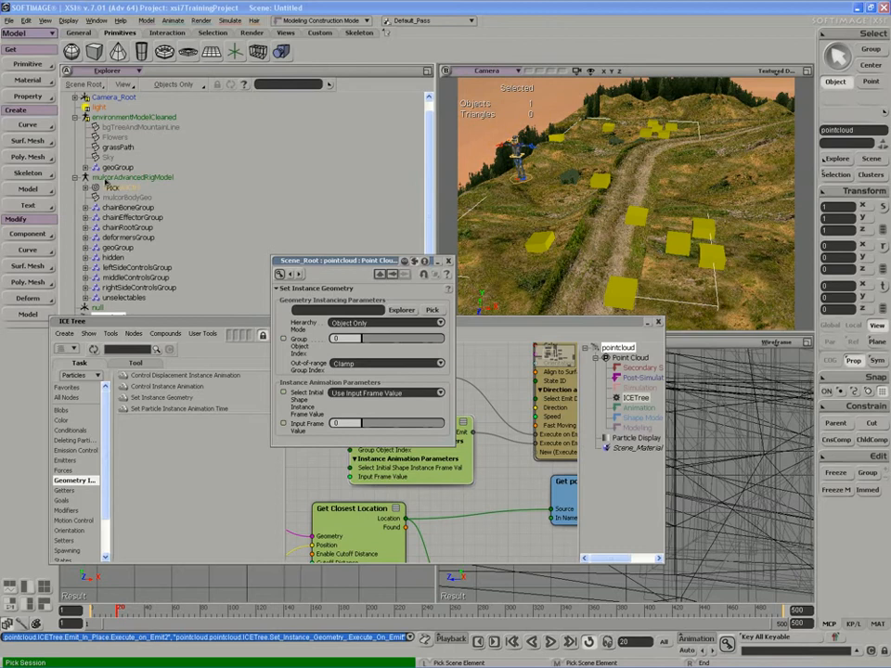
left_click(106, 179)
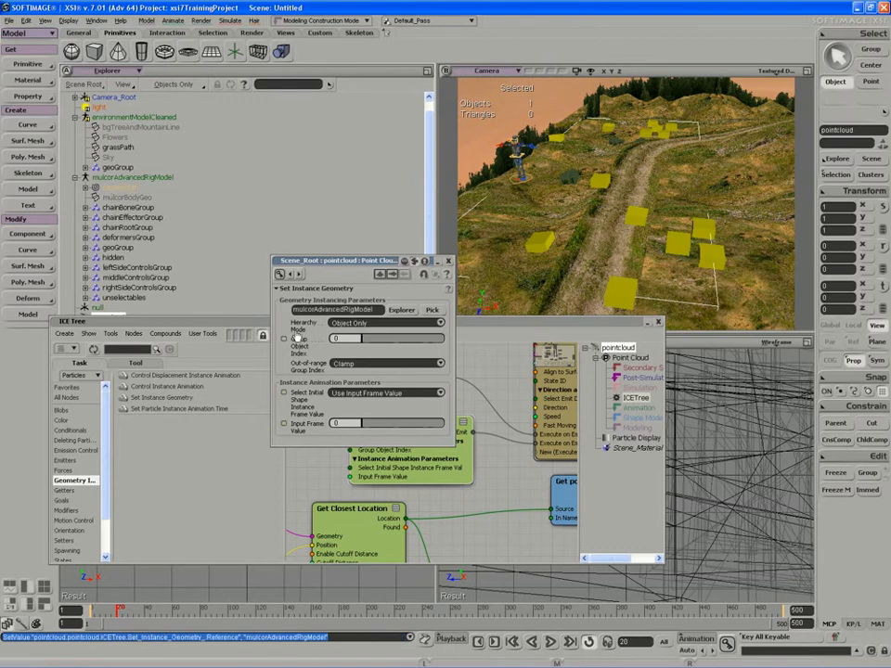
left_click(349, 323)
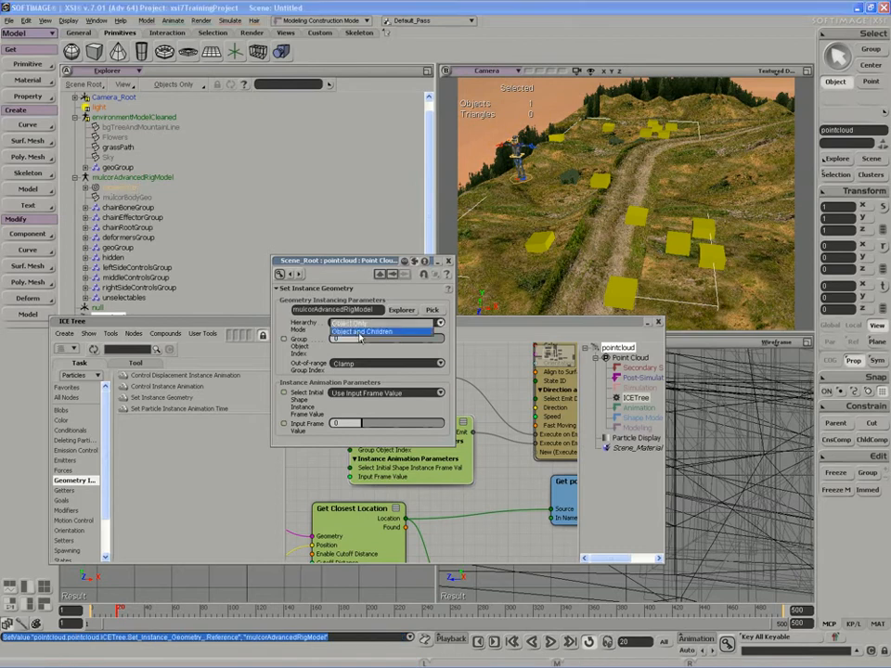
left_click(361, 339)
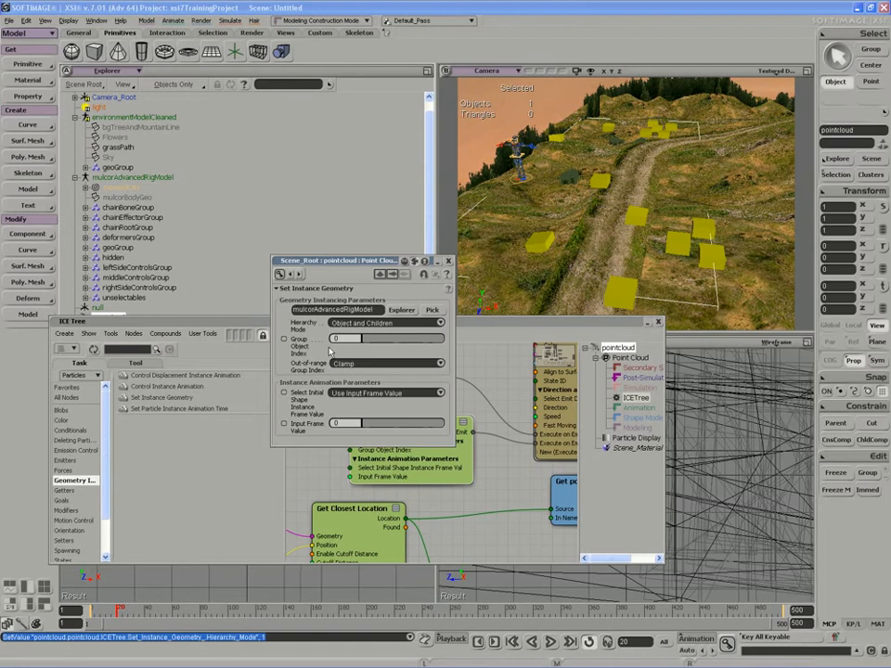
Go to frame 2, view the instanced characters from farther back and play the simulation.
left_click(628, 641)
type("2")
key("Return")
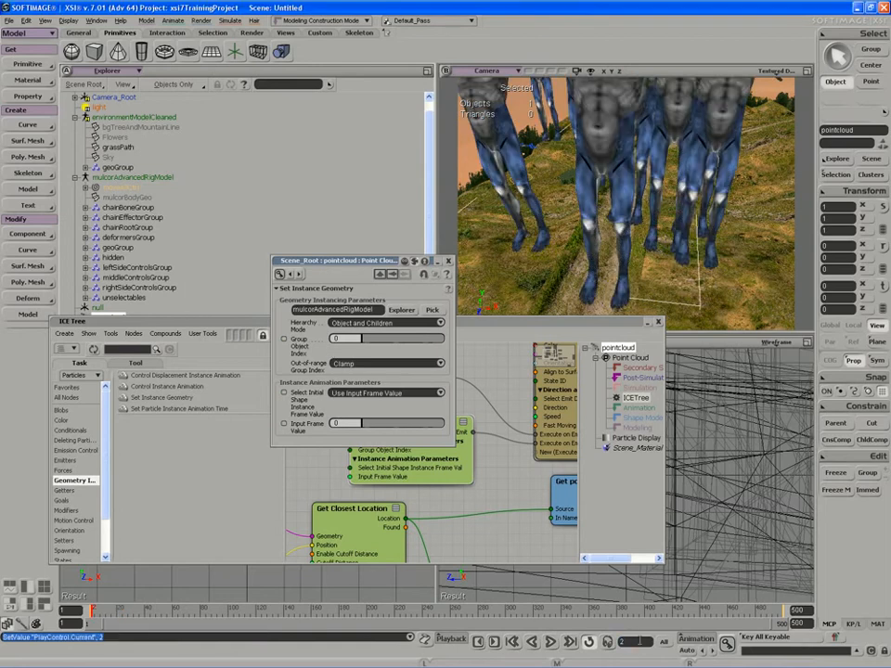
scroll(575, 264, "down", 5)
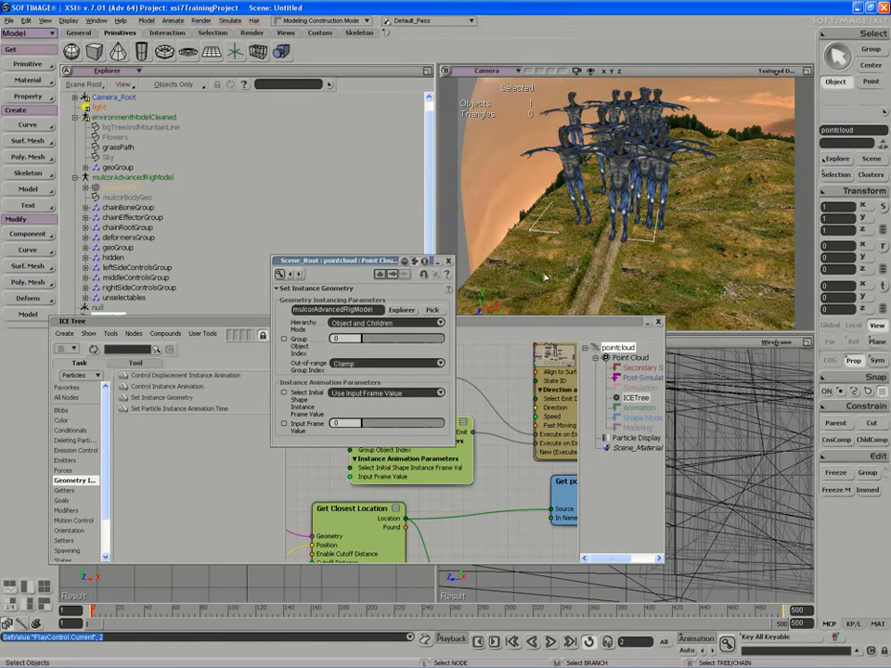
key("alt+period")
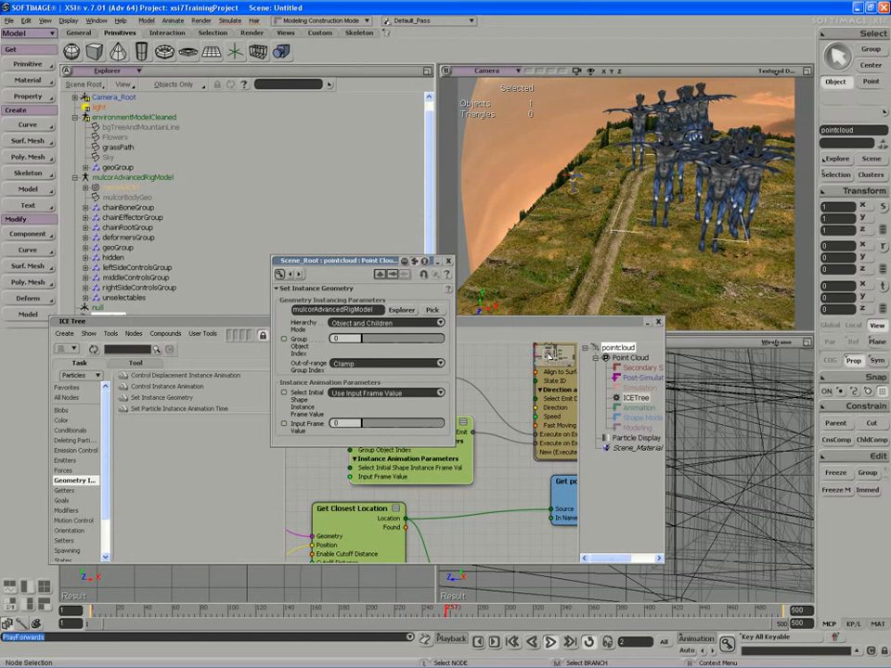
Stop playback, return to frame 2 and set the Emit In Place node's particle Size to 1.
key("Up")
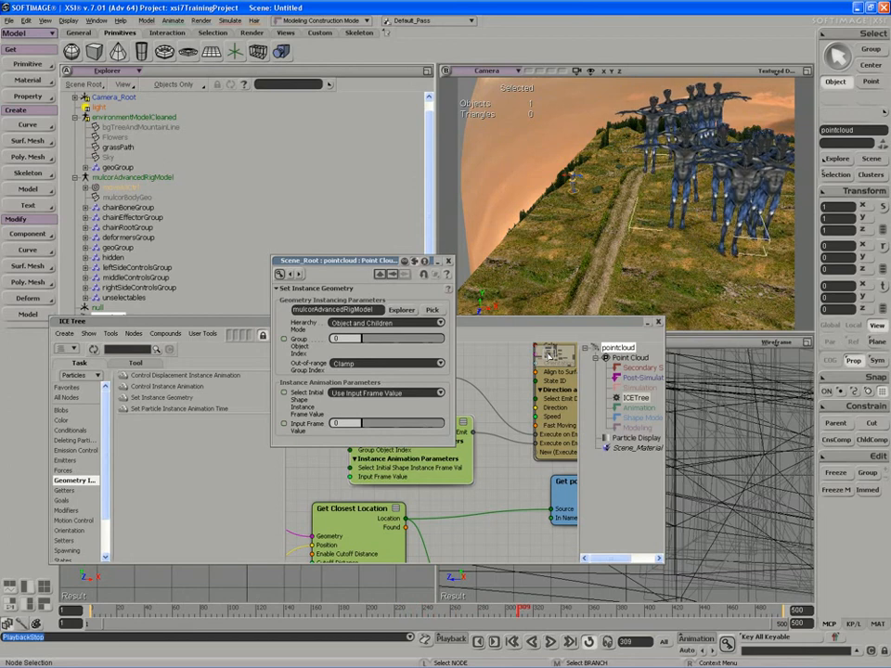
left_click(448, 261)
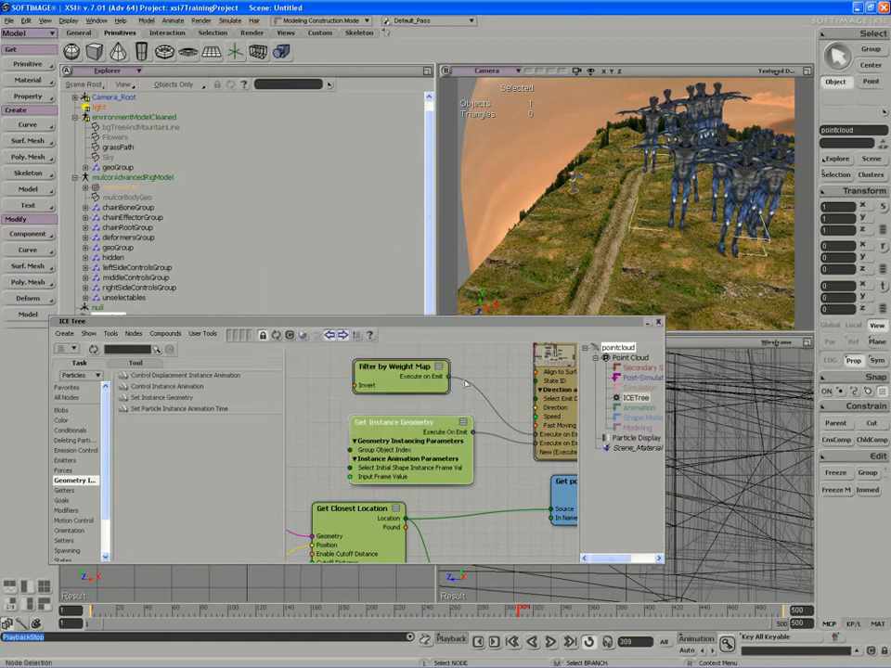
left_click(478, 641)
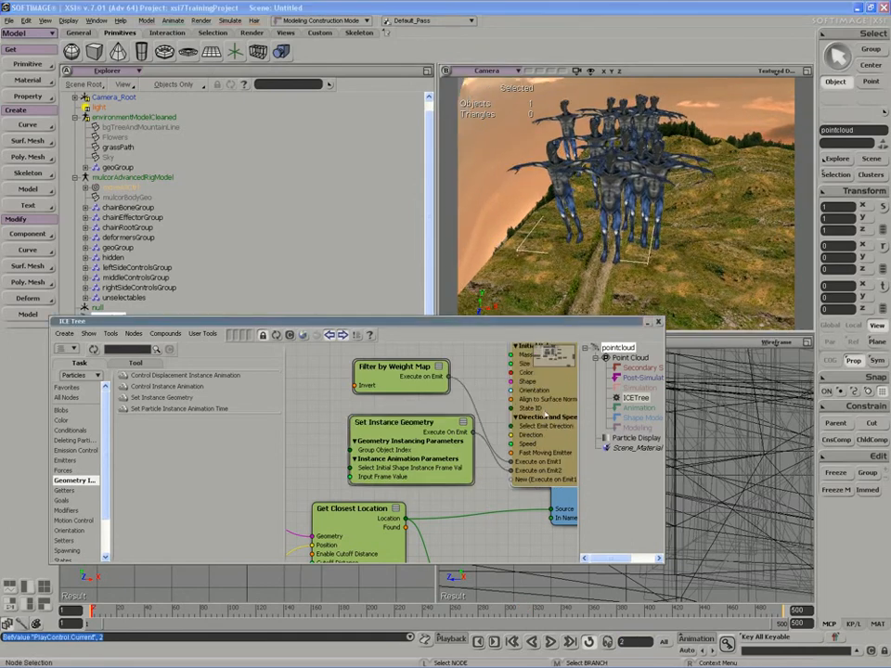
double_click(558, 411)
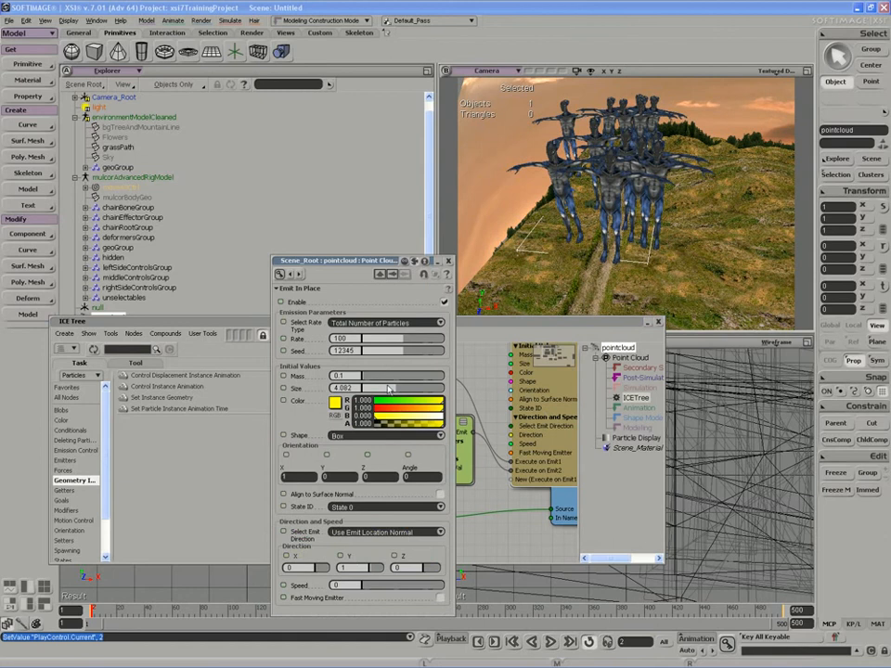
left_click_drag(388, 388, 380, 391)
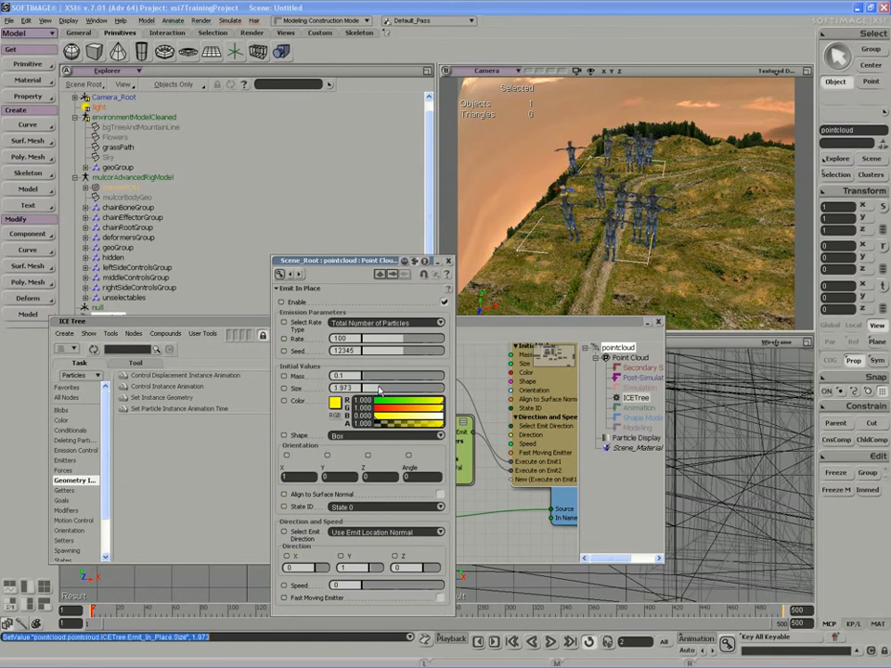
type("1")
key("Return")
key("s")
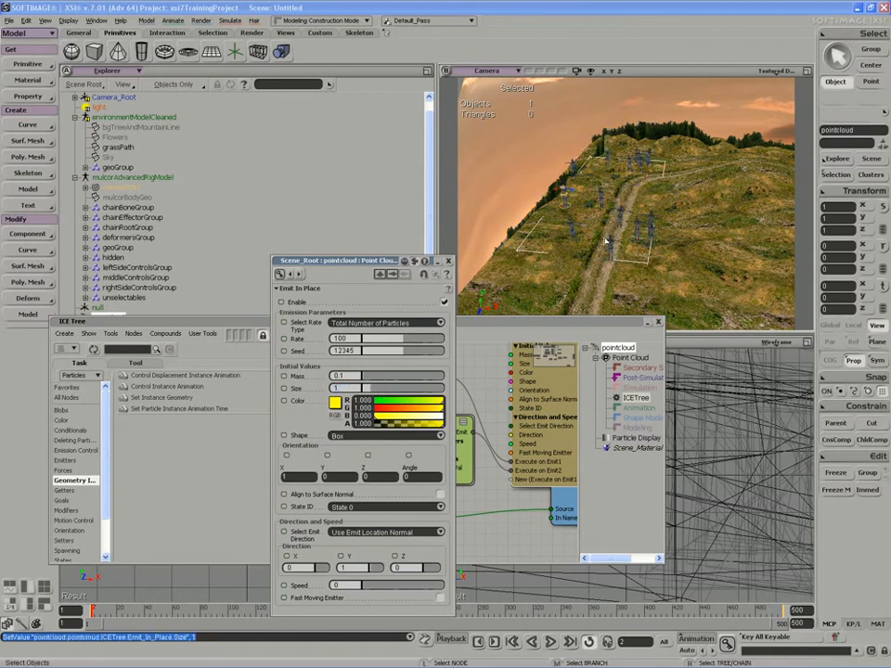
middle_click_drag(594, 185, 587, 208)
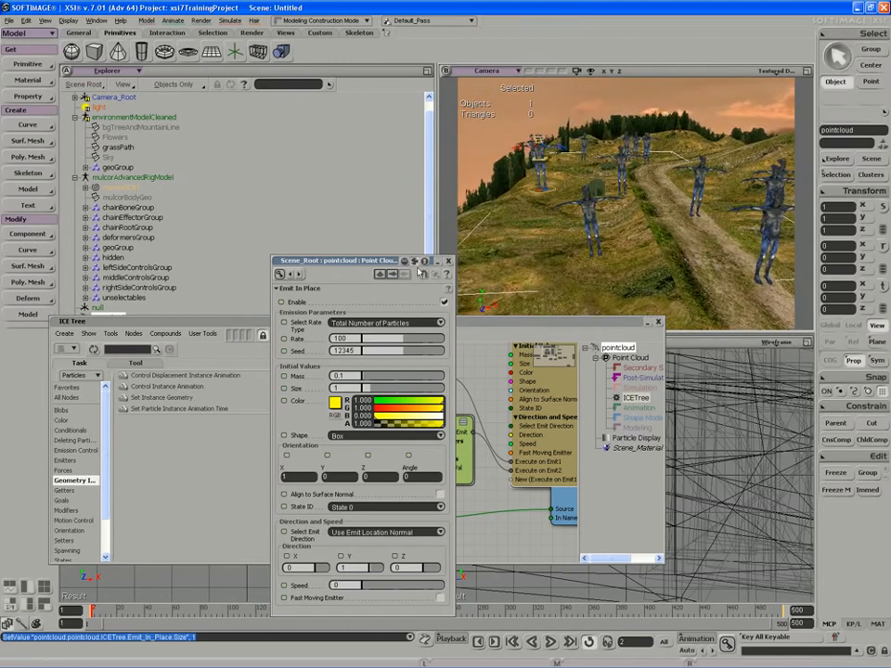
Try rotating mulcorAdvancedRigModel to 90 degrees about its local Y axis.
left_click_drag(419, 261, 386, 261)
key("s")
right_click_drag(523, 186, 492, 215)
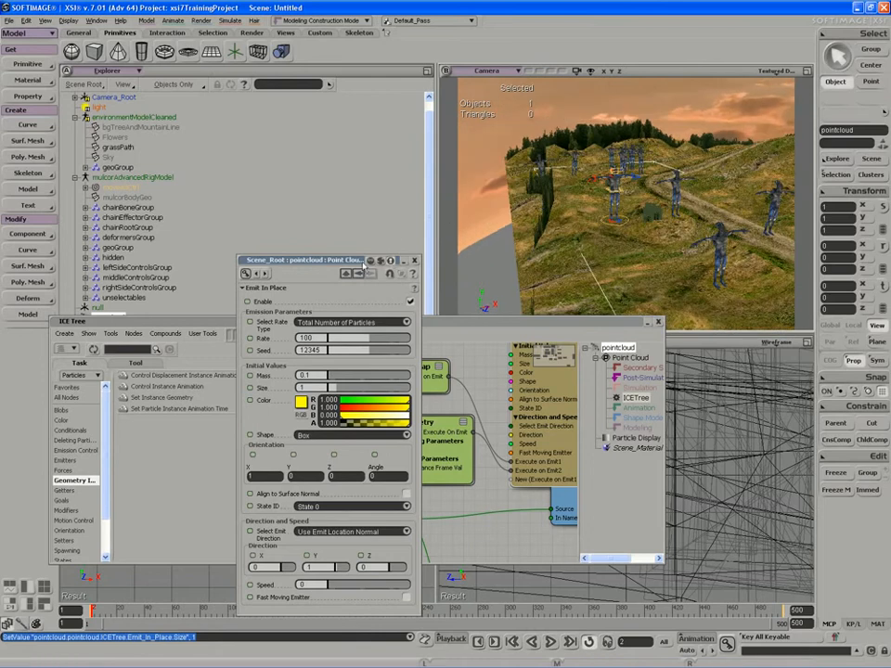
left_click_drag(363, 262, 340, 253)
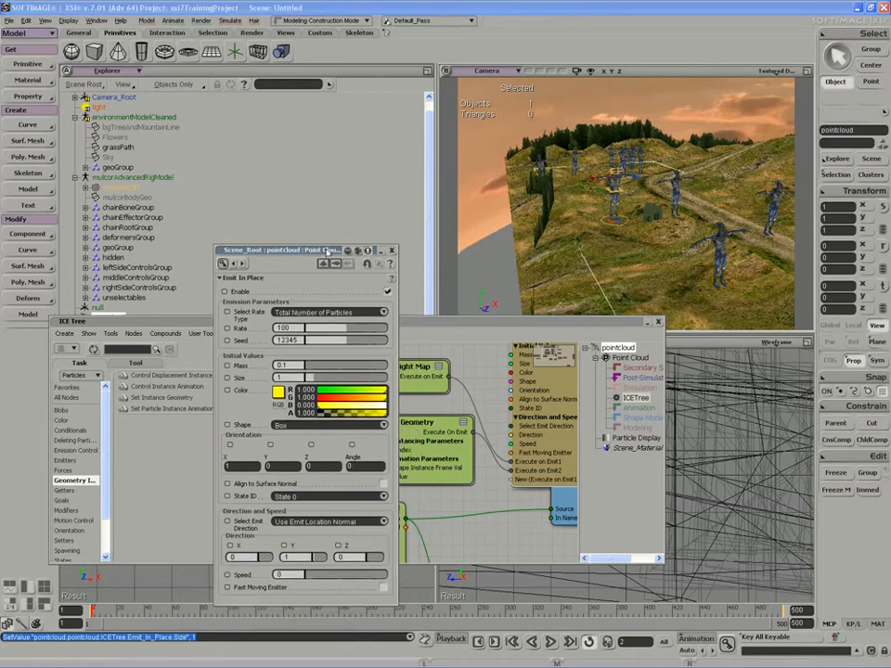
left_click(140, 177)
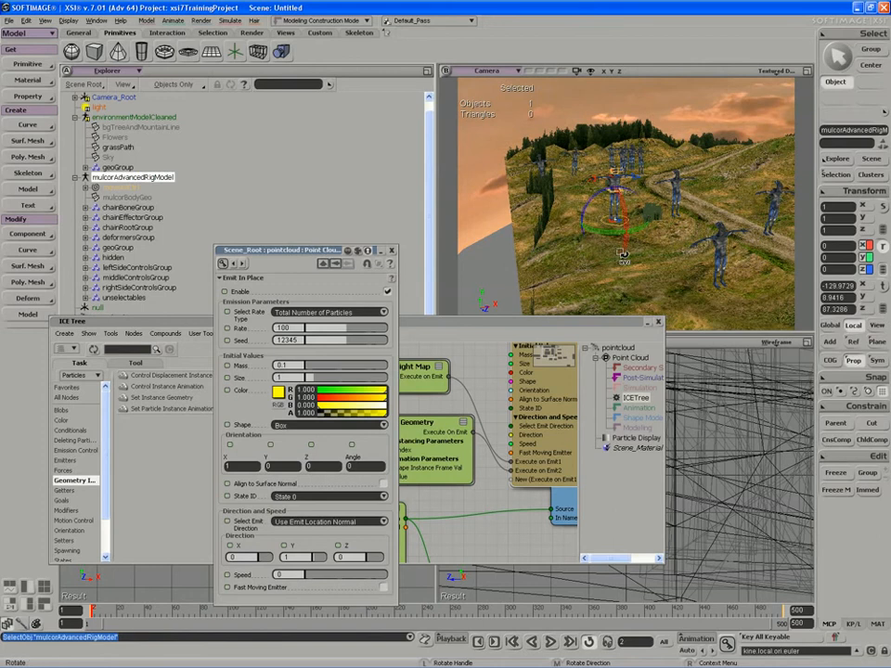
key("c")
left_click_drag(647, 228, 648, 228)
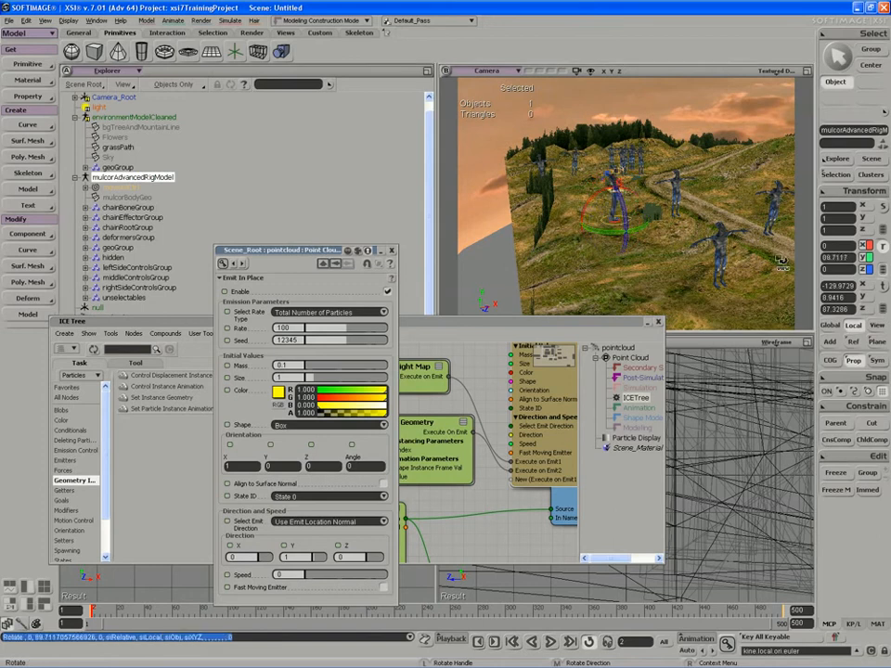
left_click(845, 258)
type("90")
key("Return")
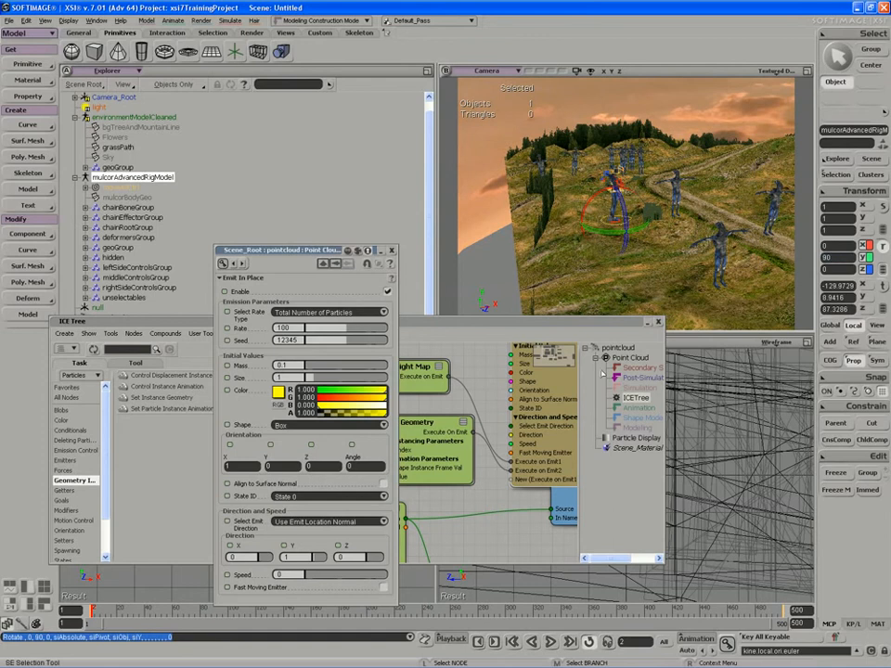
Play the simulation from the start to check the instances' orientation, and undo the model's rotation.
left_click(550, 641)
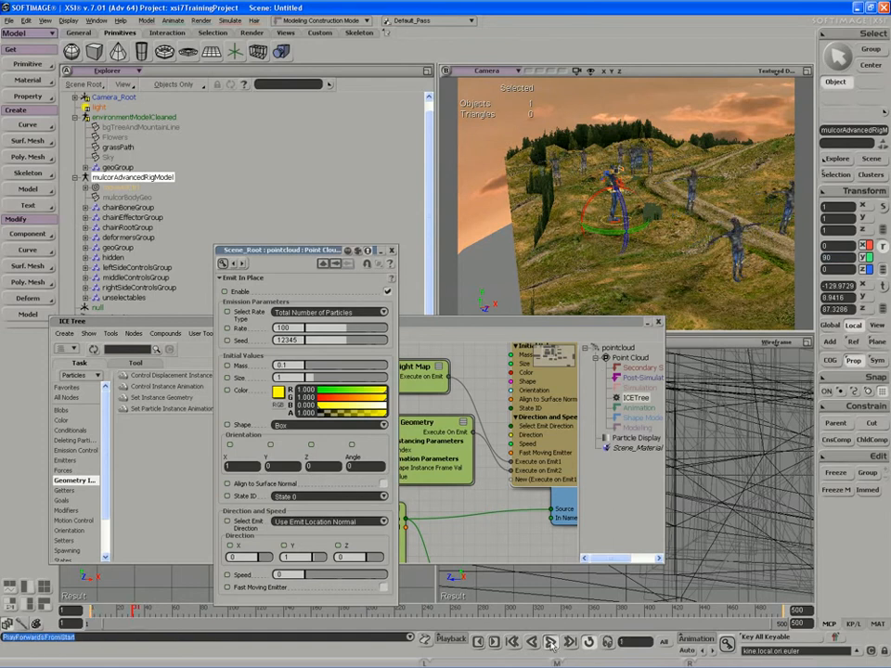
left_click(552, 644)
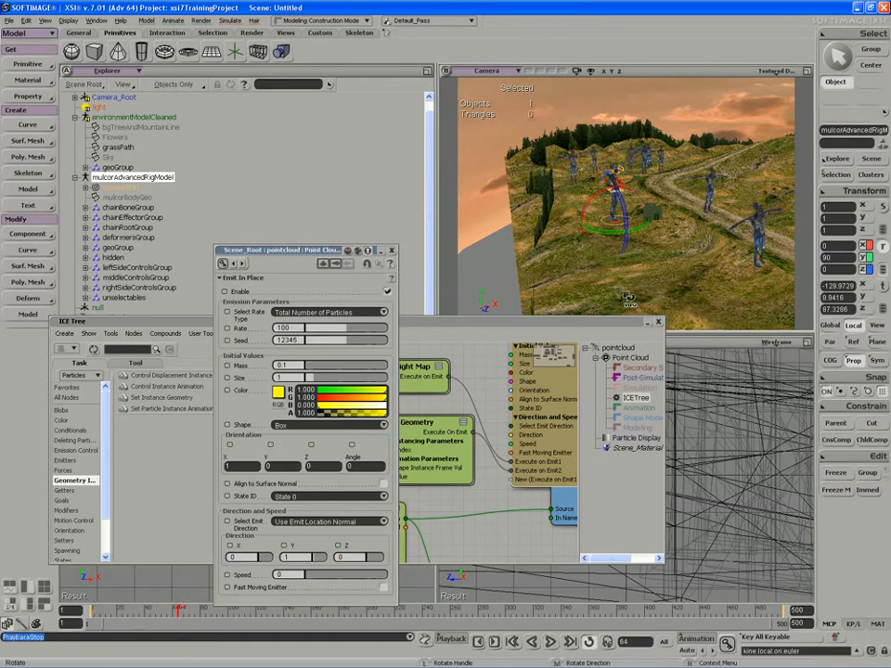
key("ctrl+z")
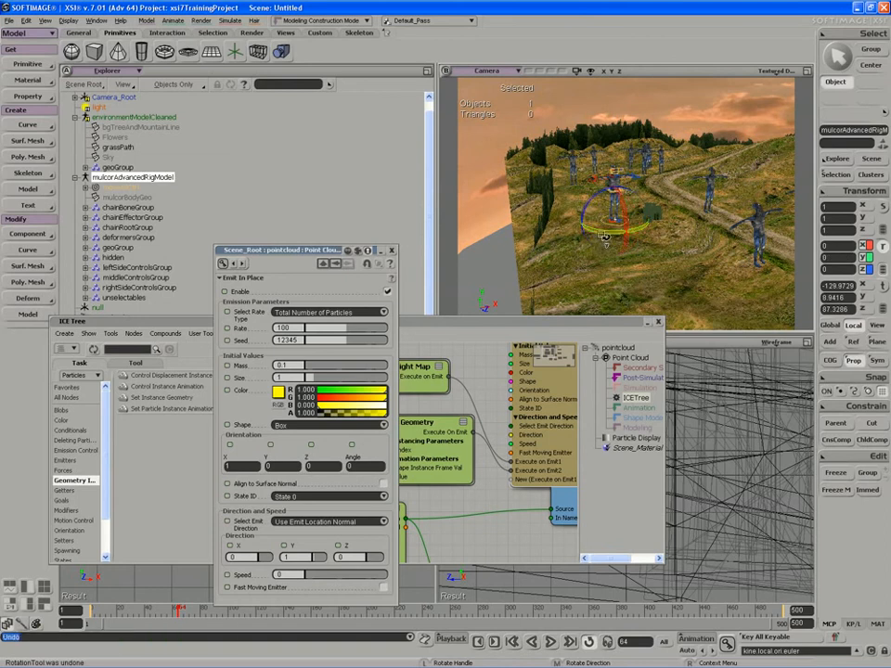
Activate translation for moveAllCtrl under mulcorAdvancedRigModel and close the Emit In Place properties.
left_click(121, 188)
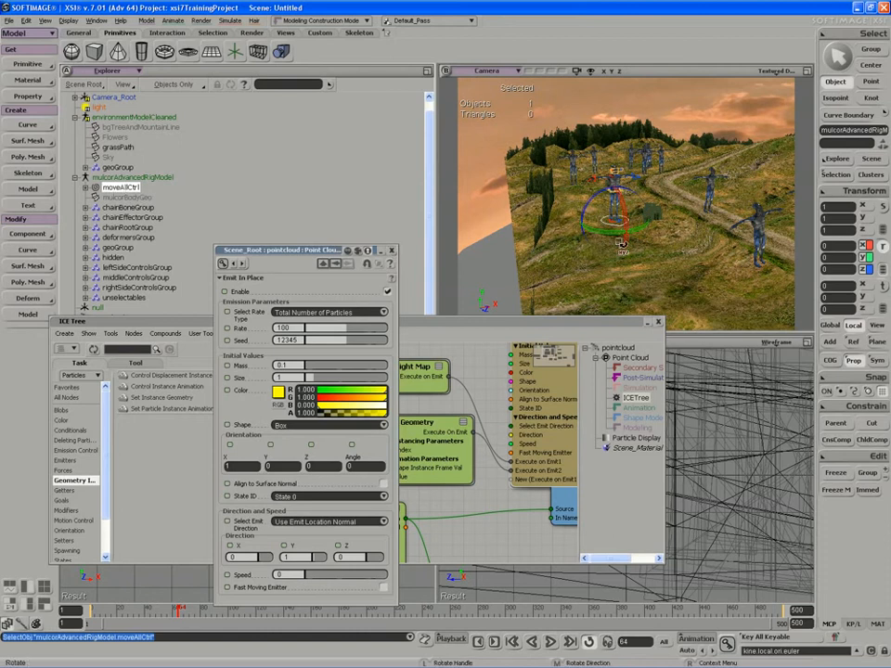
key("v")
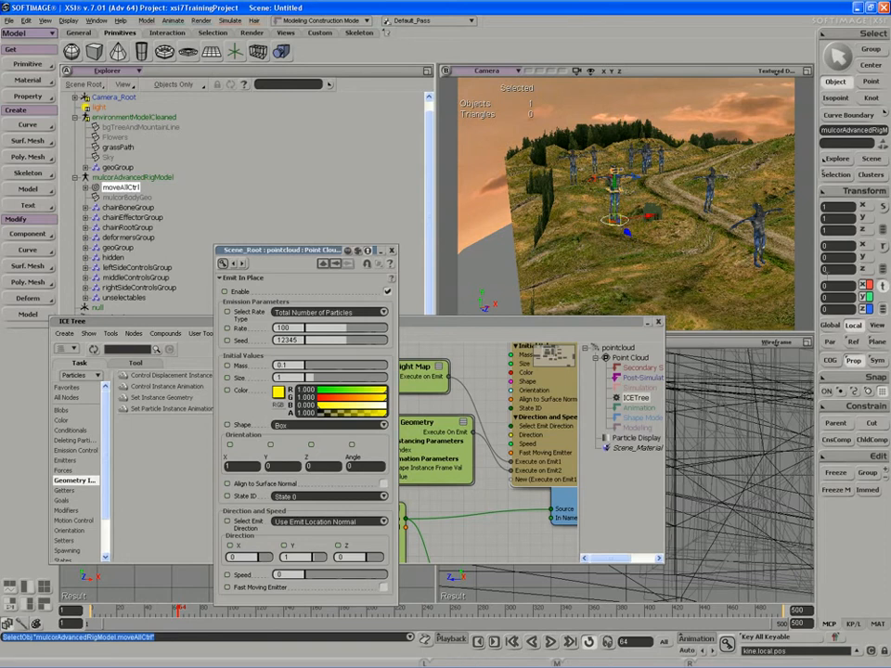
left_click(854, 360)
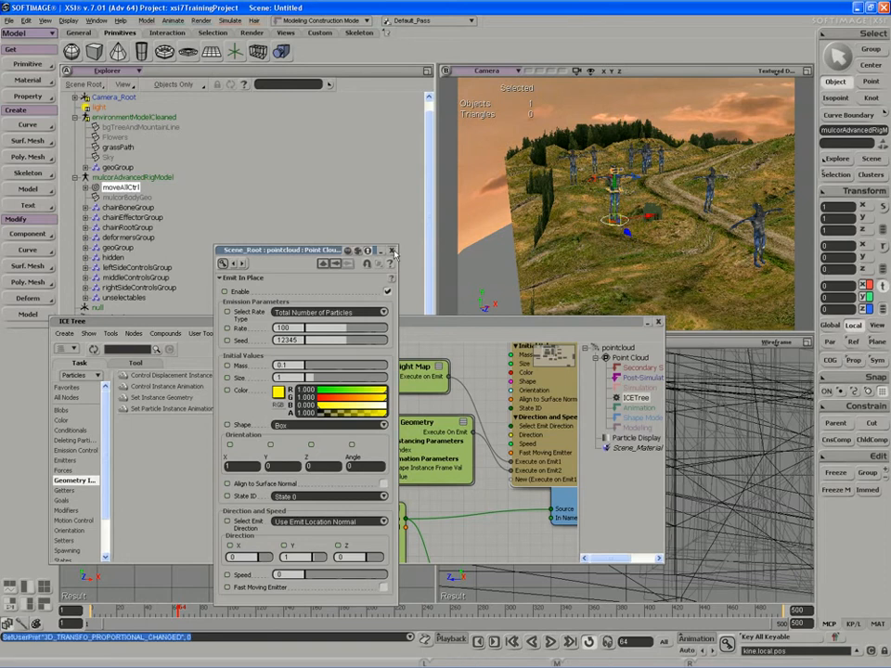
left_click(391, 252)
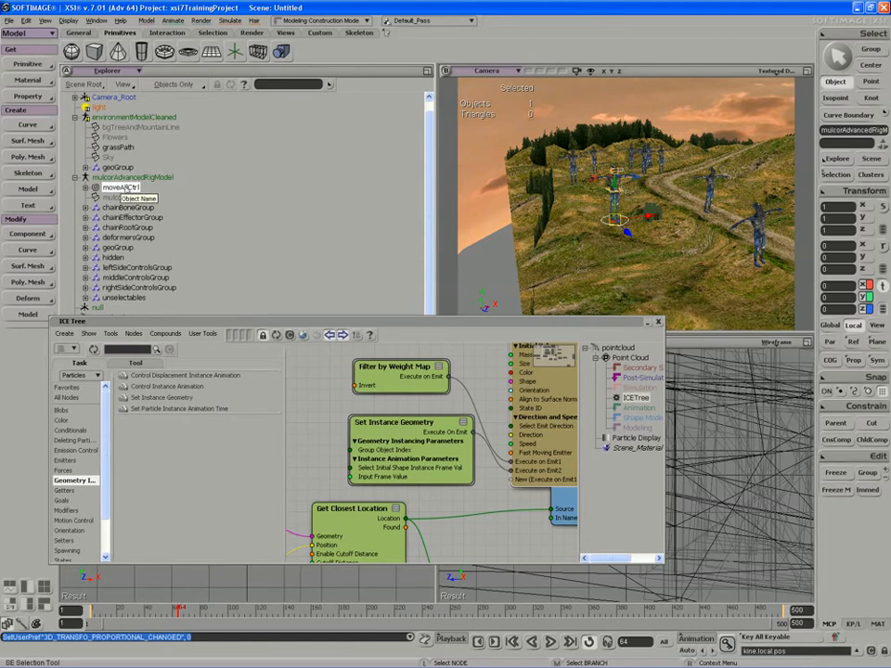
Create a null primitive and name it forwardMovement.
left_click(27, 64)
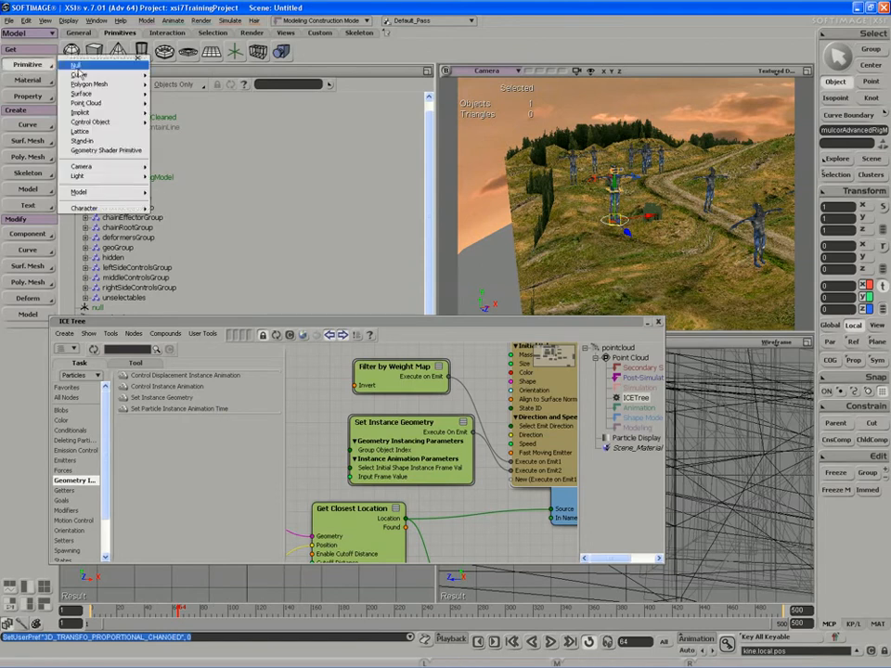
left_click(79, 67)
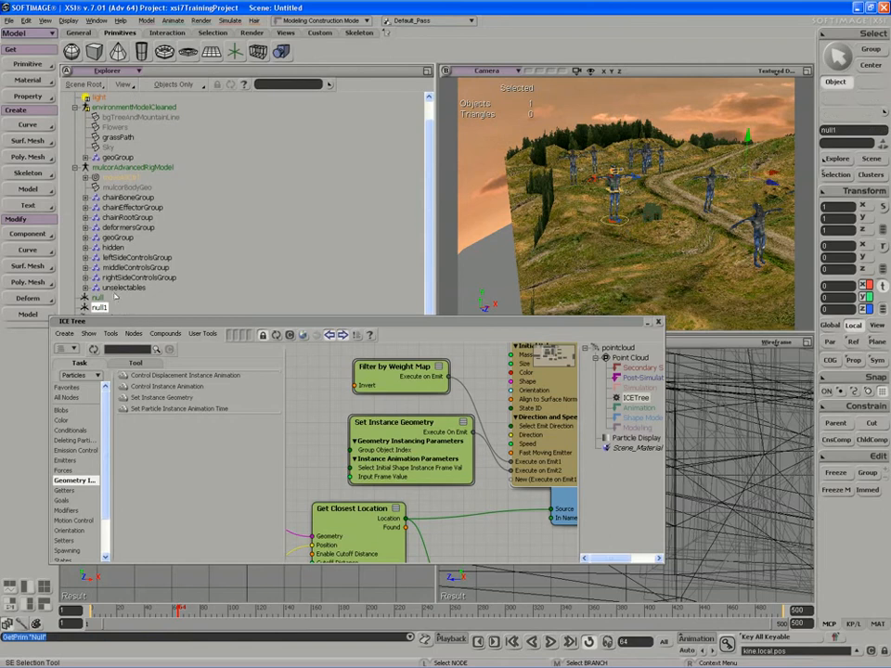
key("F2")
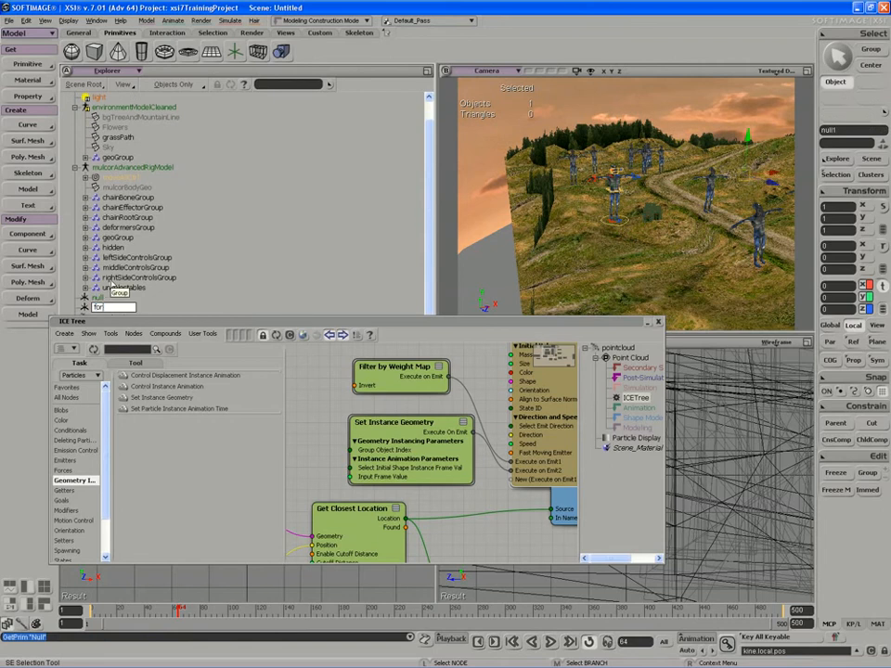
type("forward")
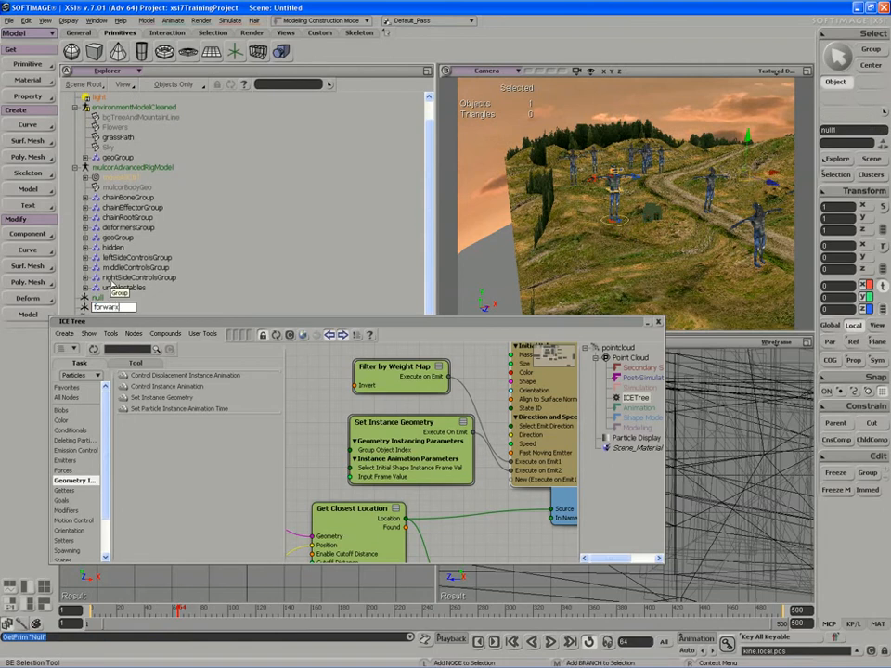
type("Mo")
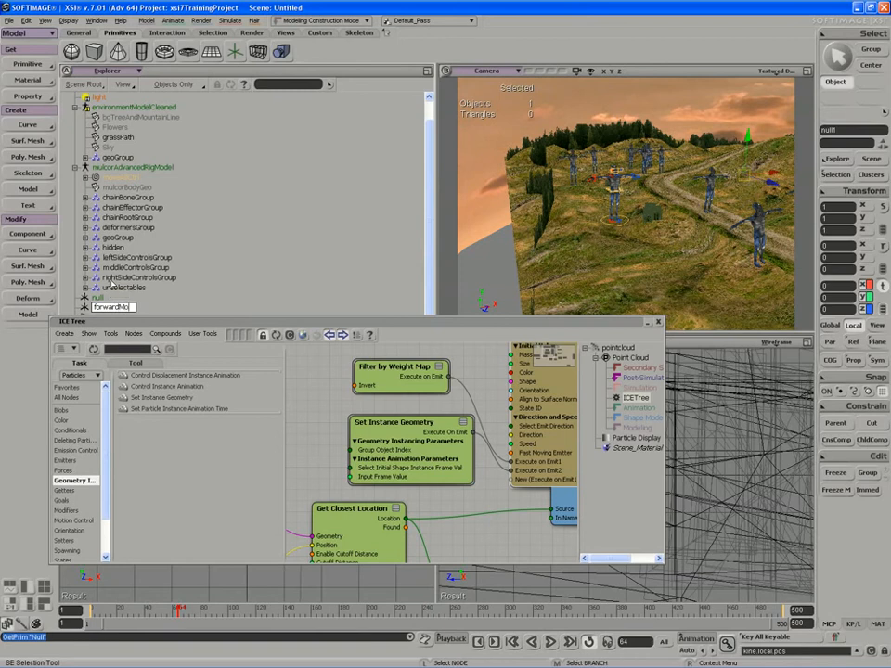
type("vement")
key("Return")
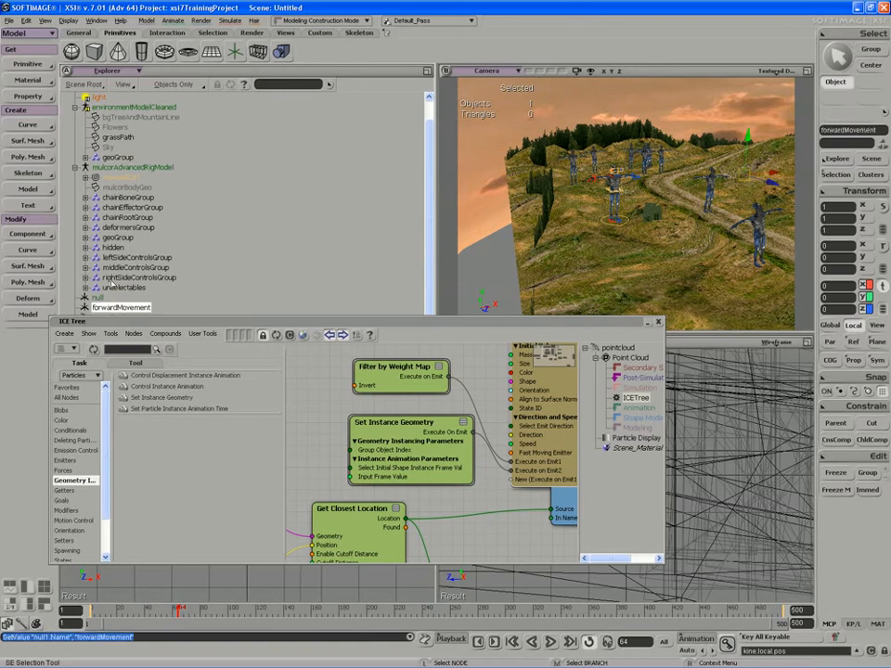
Place forwardMovement inside mulcorAdvancedRigModel and make it the parent of moveAllCtrl.
left_click_drag(118, 312, 120, 189)
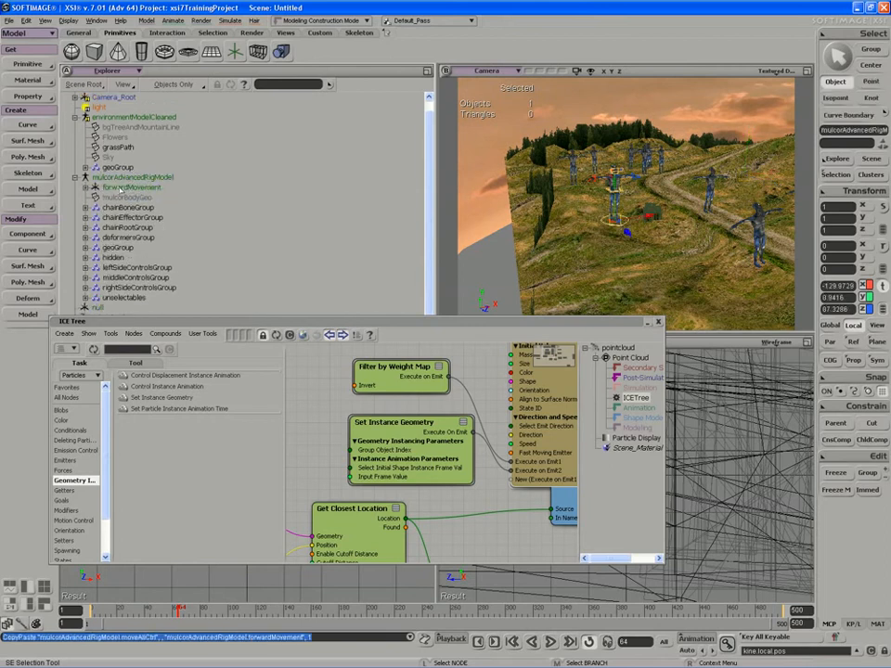
left_click(120, 188)
Disconnect and delete the existing Set Instance Geometry node and add a fresh one to the ICE Tree.
left_click_drag(422, 451, 391, 453)
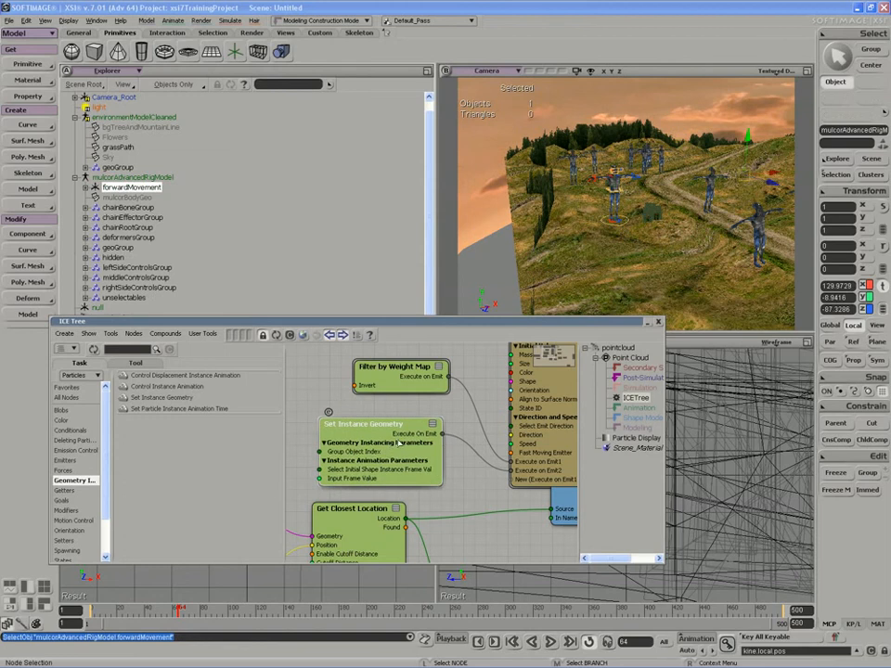
left_click_drag(475, 456, 467, 459)
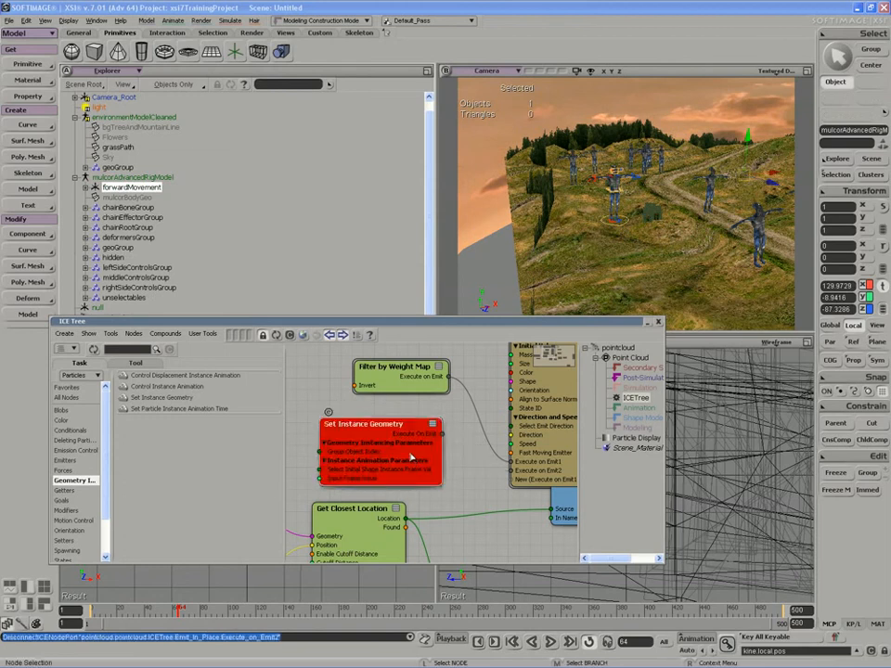
key("Delete")
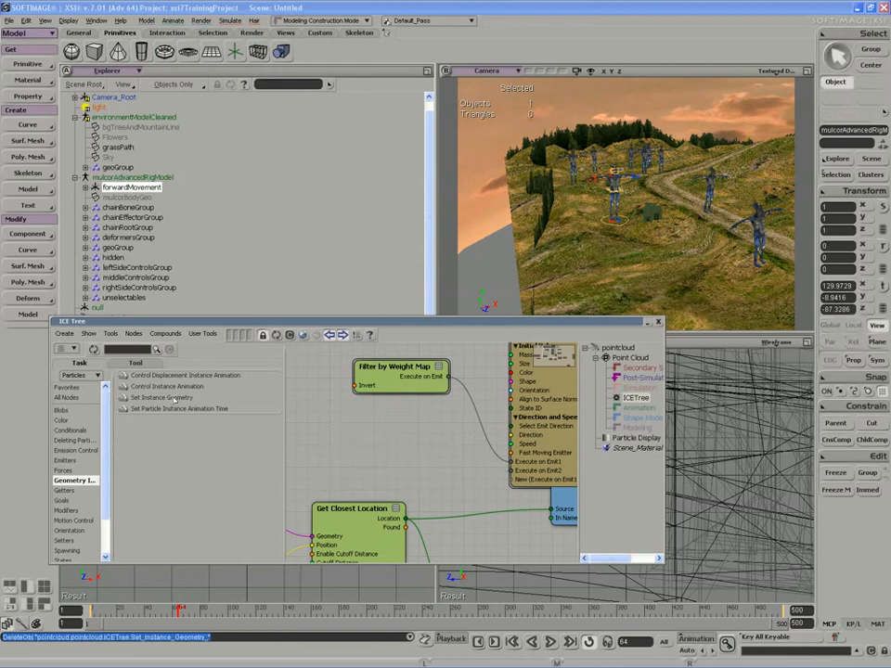
left_click_drag(172, 400, 364, 447)
Set the forwardMovement null's primary display icon to Box with a size of about 4.246.
left_click(126, 189)
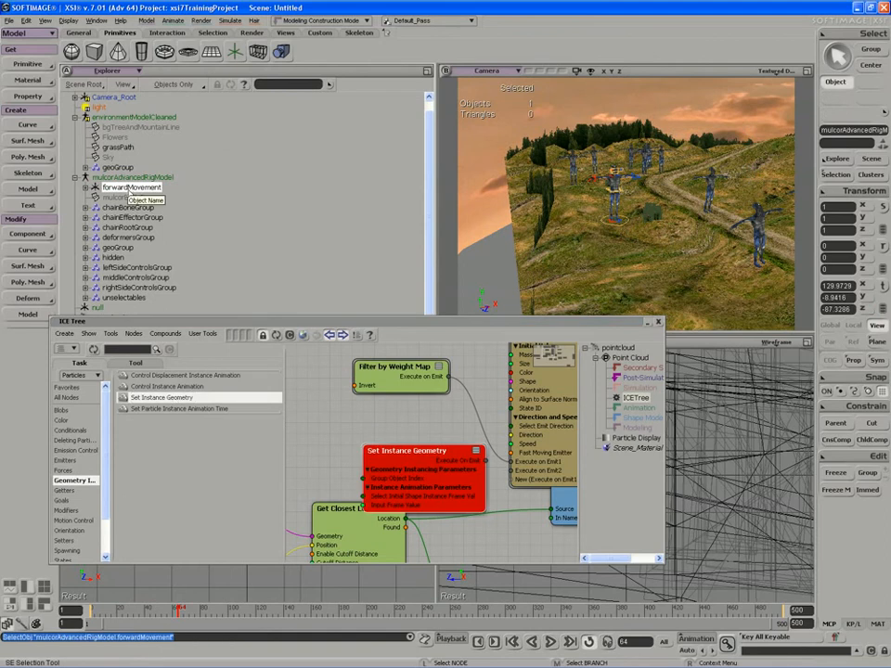
key("Return")
left_click(166, 181)
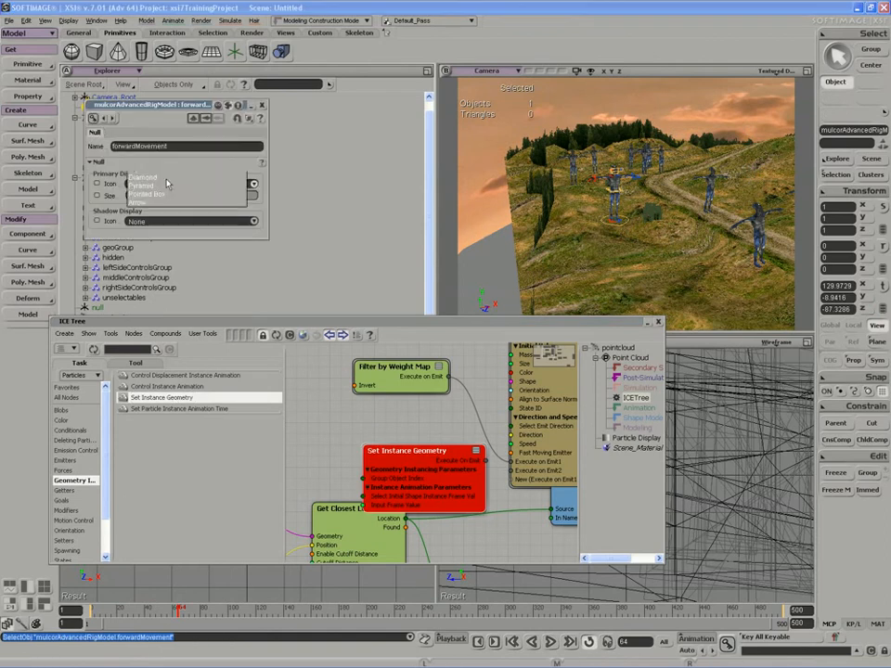
left_click(171, 199)
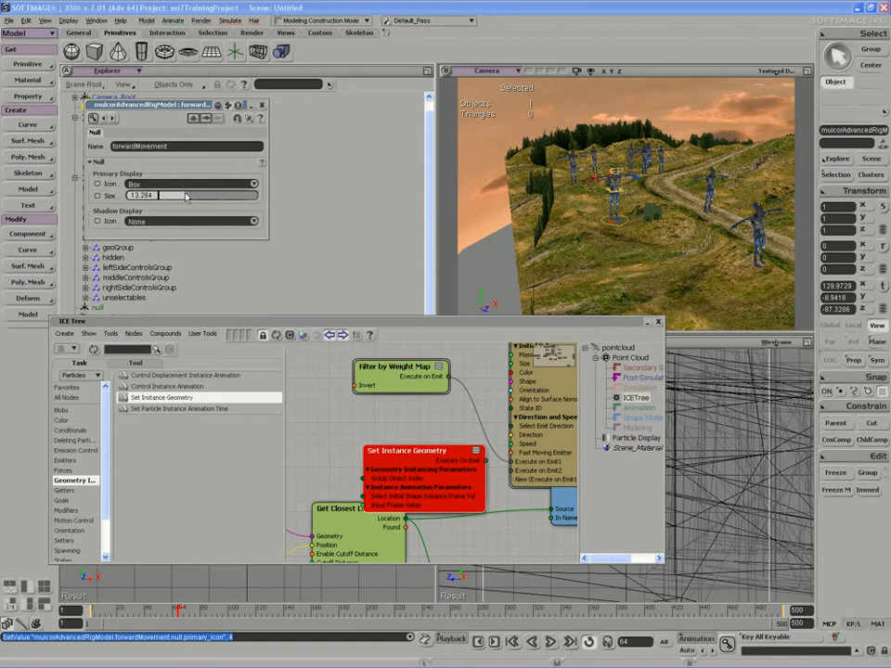
left_click_drag(185, 197, 162, 196)
Display the Camera view in wireframe and select mulcorAdvancedRigModel together with its whole branch.
left_click(772, 71)
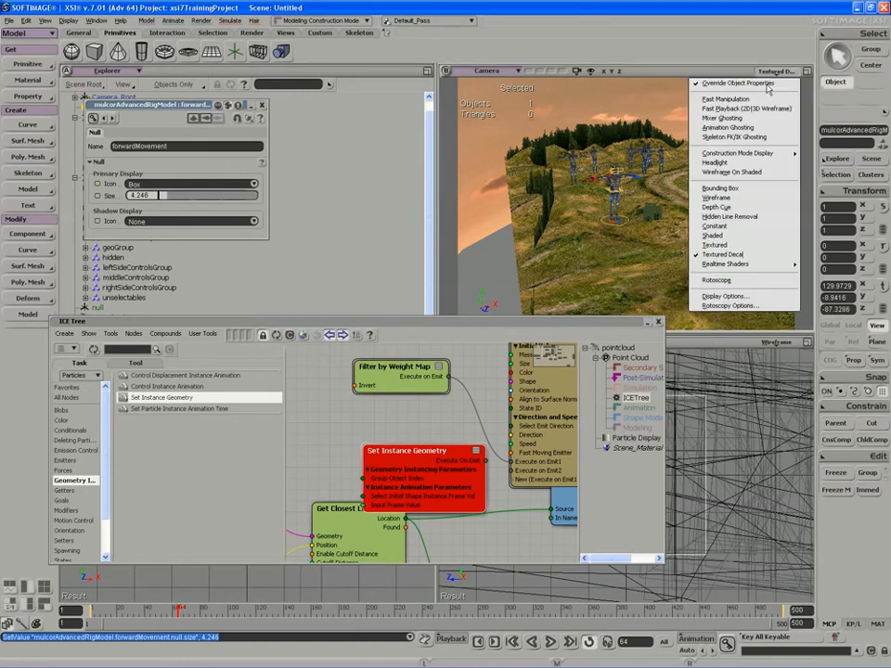
left_click(717, 198)
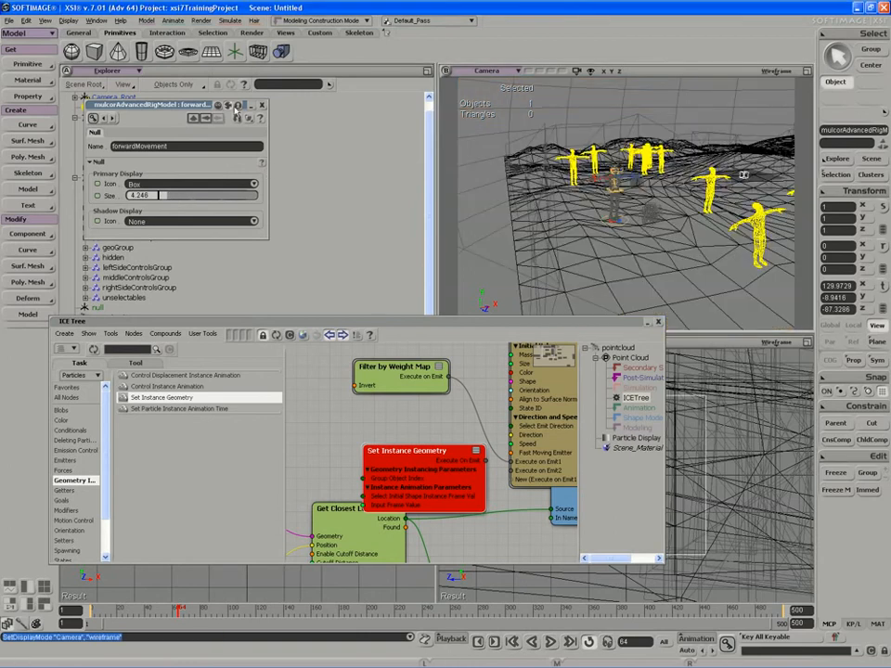
left_click_drag(236, 108, 413, 192)
middle_click(132, 177)
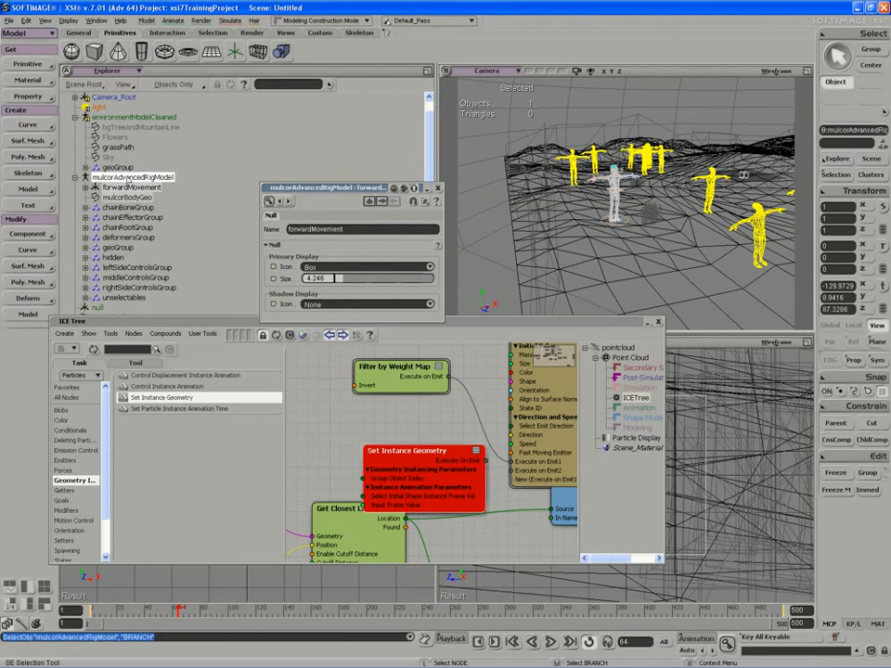
Set the forwardMovement null's display size to about 6.223 and close its property page.
left_click(590, 72)
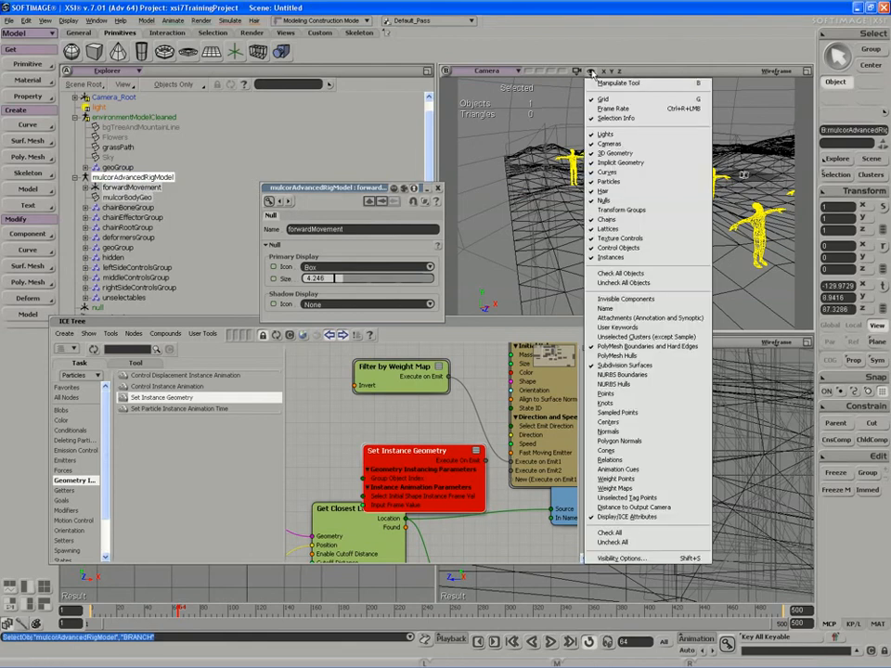
left_click(600, 23)
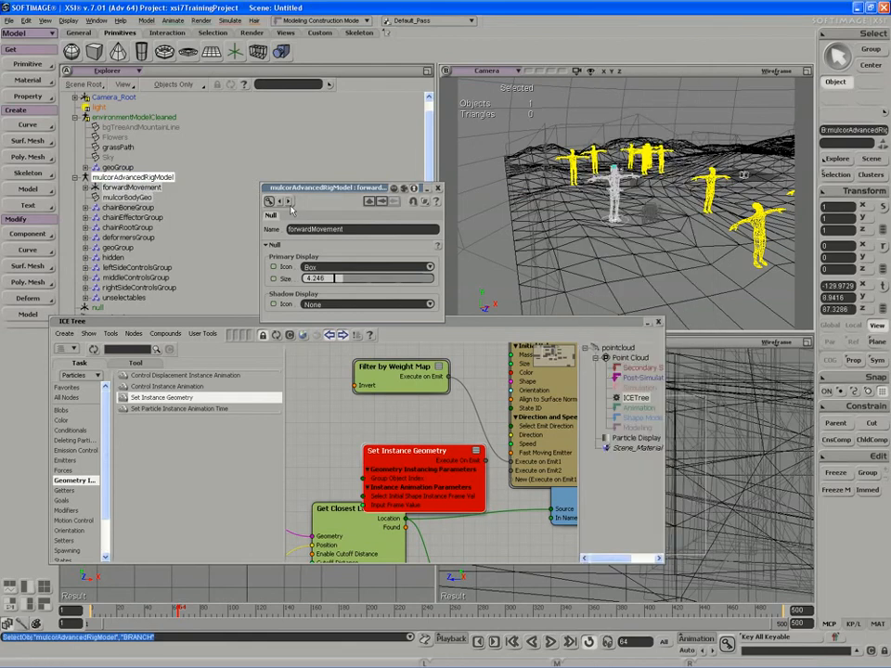
left_click_drag(340, 279, 349, 279)
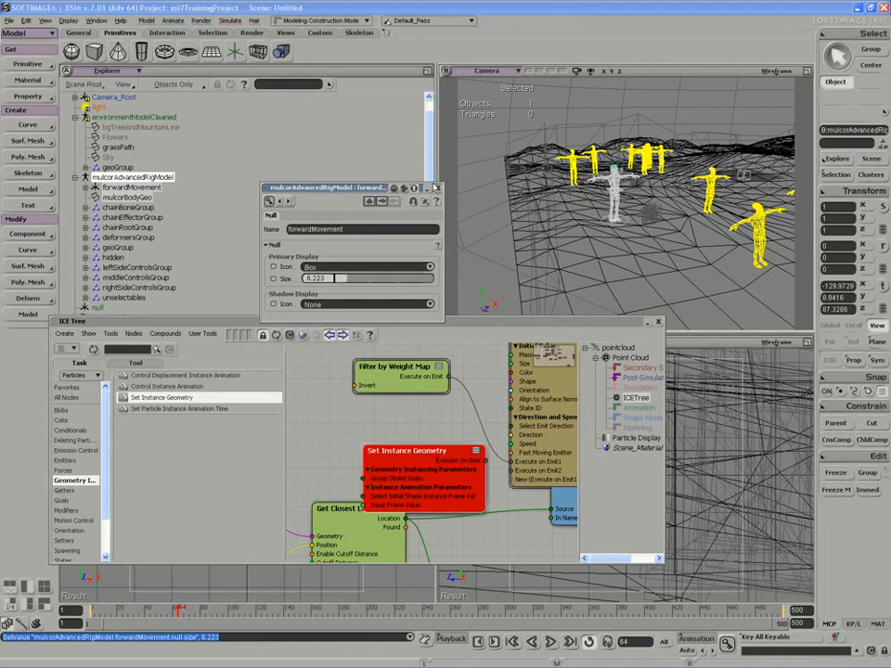
left_click(436, 188)
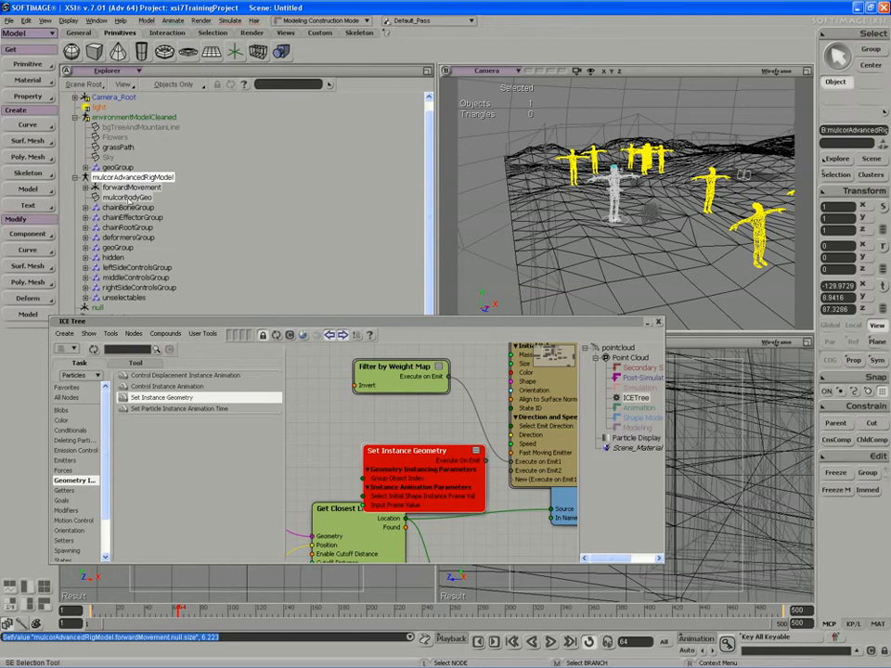
Take moveAllCtrl out of forwardMovement, placing it directly under mulcorAdvancedRigModel, and match all of forwardMovement's transforms to moveAllCtrl.
left_click(85, 187)
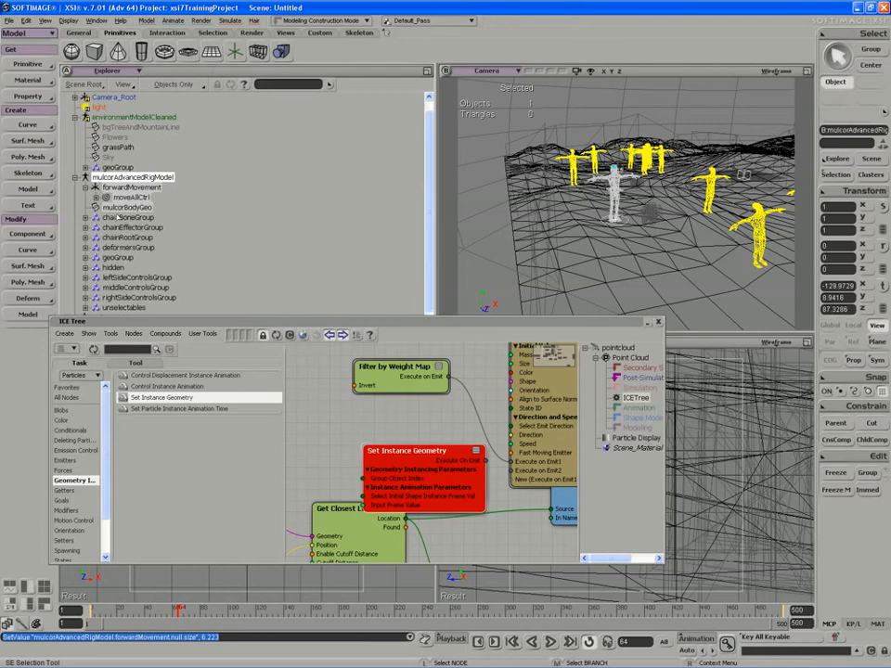
left_click(130, 187)
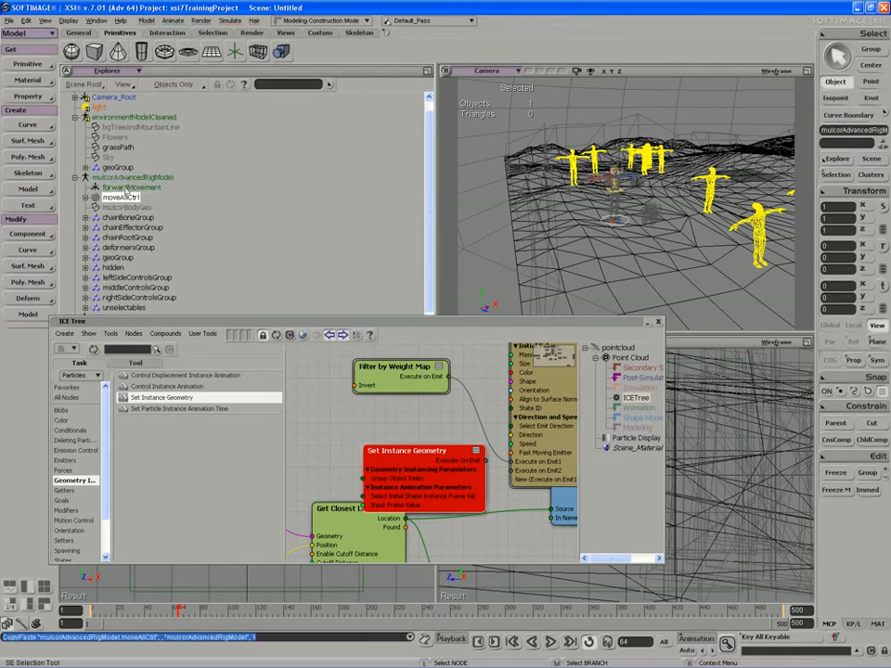
left_click(865, 190)
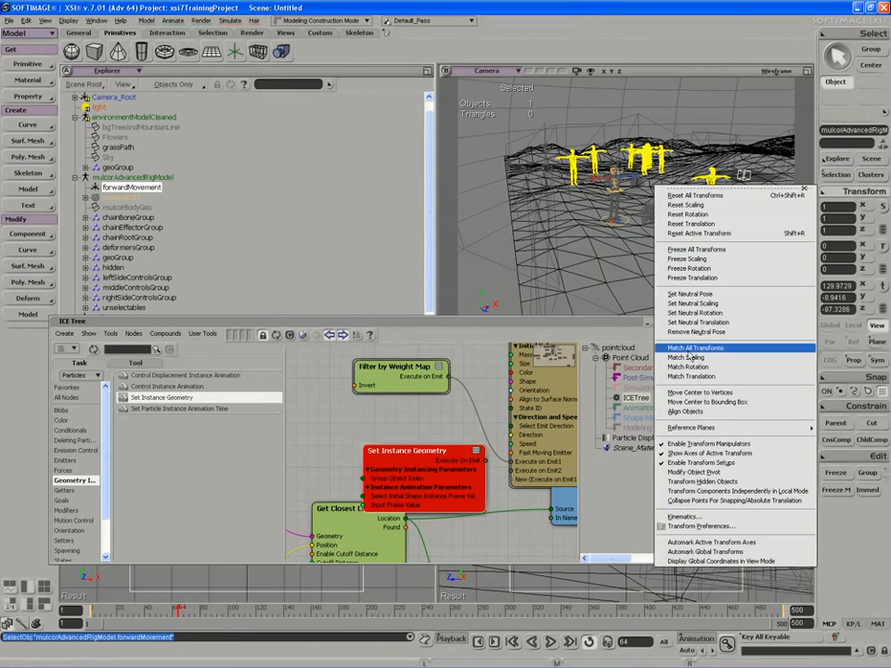
left_click(696, 346)
left_click(118, 198)
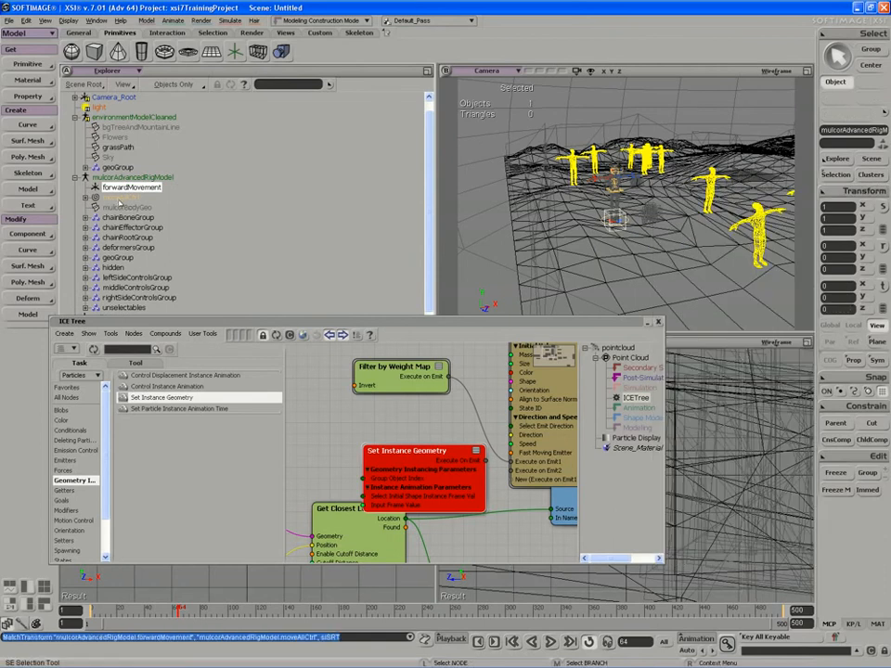
Parent moveAllCtrl under forwardMovement again and select mulcorAdvancedRigModel with its whole branch.
left_click_drag(117, 198, 126, 187)
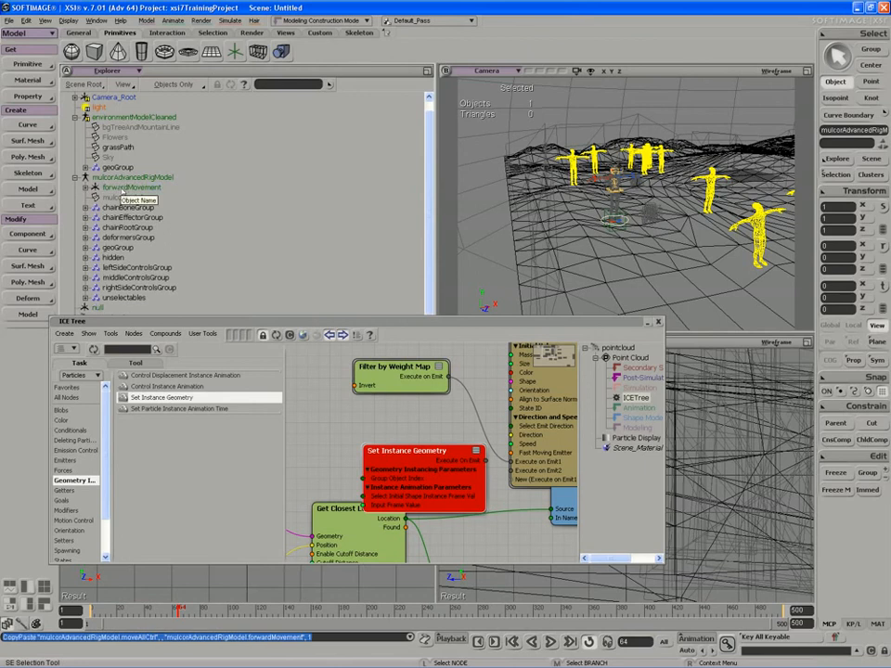
left_click(121, 187)
middle_click(118, 178)
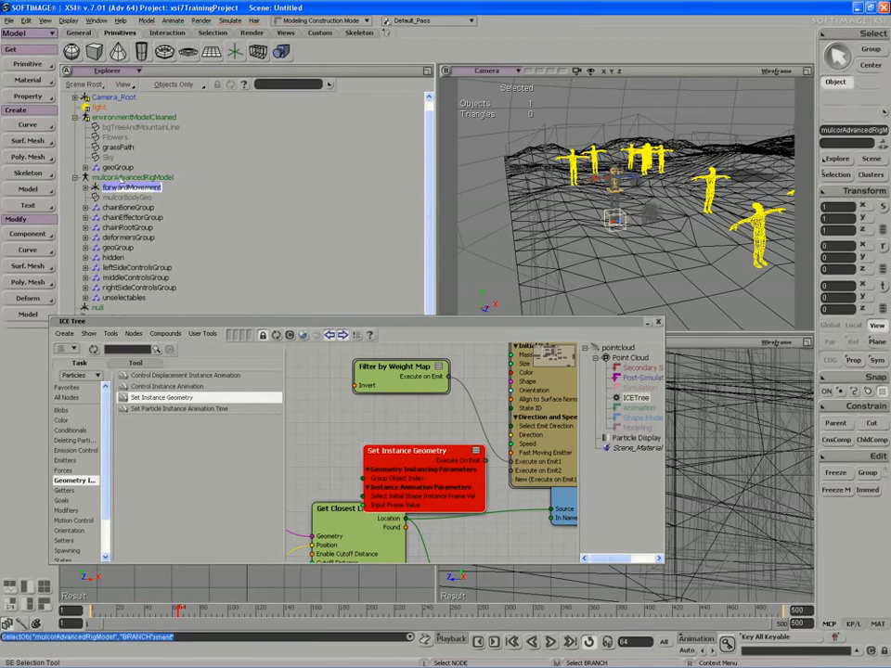
Replace the red Set Instance Geometry node with a new one and connect it to the emitter's Execute on Emit2 port.
left_click_drag(437, 471, 401, 448)
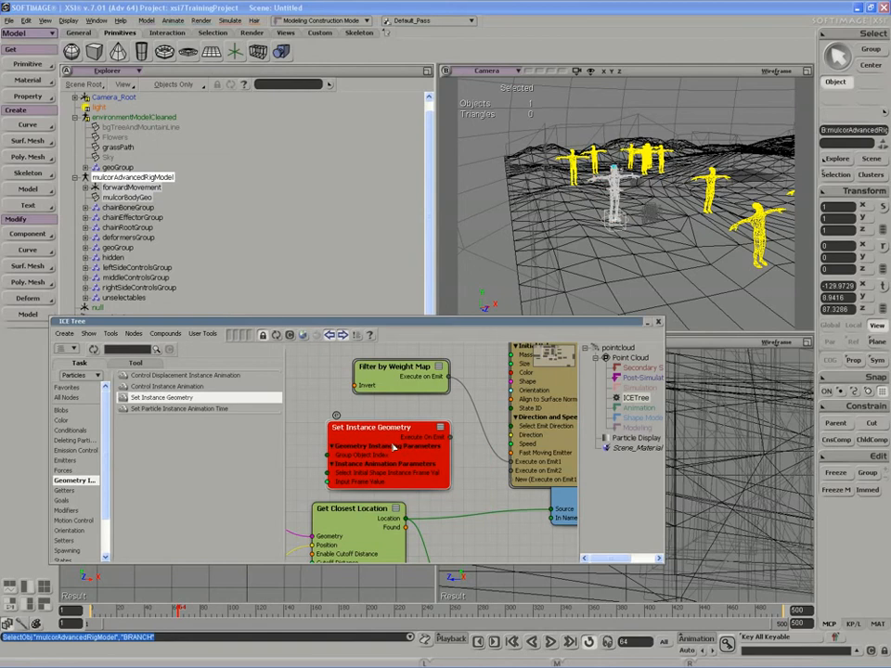
key("Delete")
left_click_drag(180, 397, 363, 435)
left_click_drag(473, 460, 518, 470)
Assign mulcorAdvancedRigModel as the Set Instance Geometry node's instance source and set its Hierarchy Mode to include child objects.
double_click(403, 460)
left_click(336, 300)
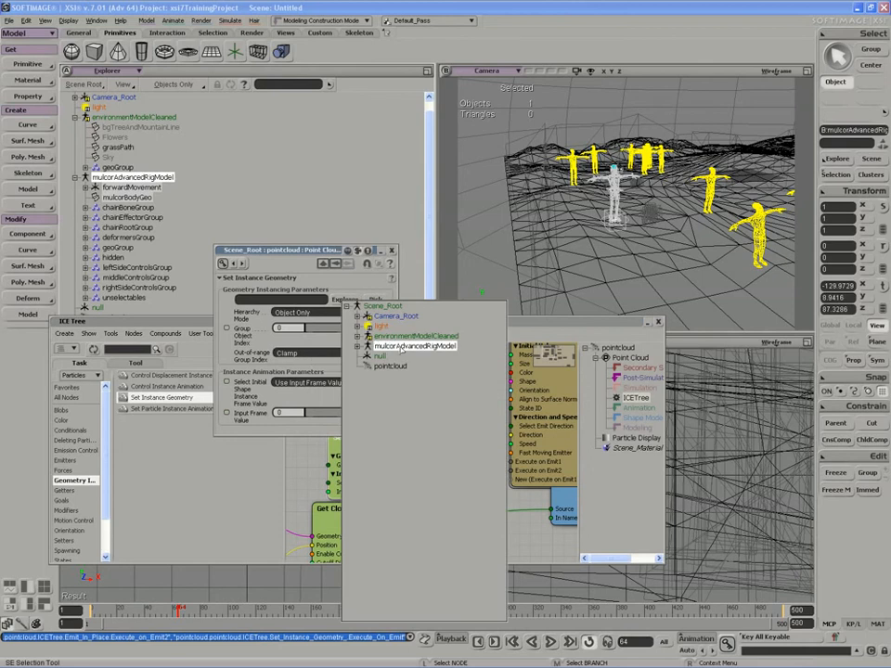
left_click(401, 347)
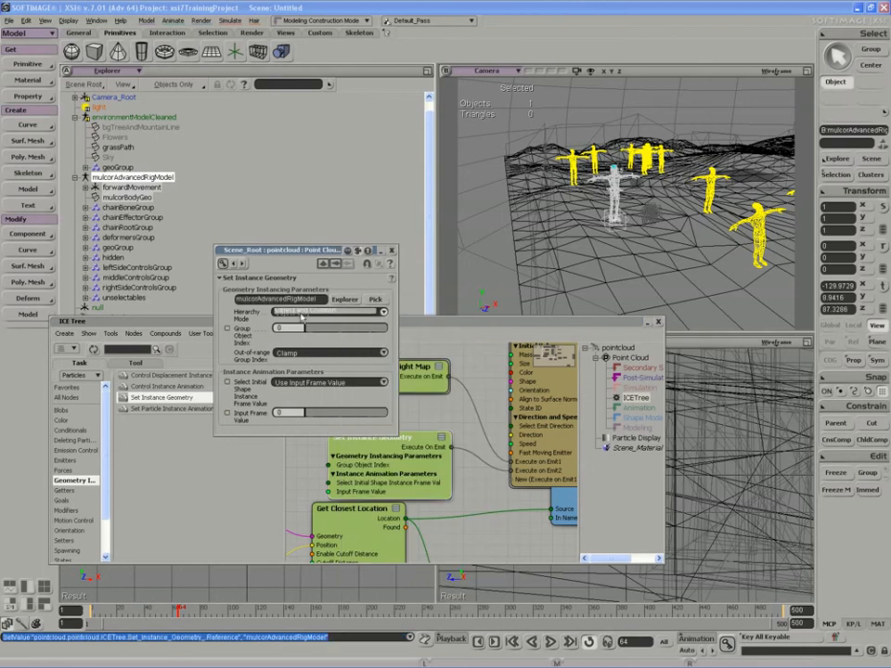
left_click(301, 313)
left_click(302, 321)
left_click(392, 251)
Select the forwardMovement null in the Camera view and set its local Y rotation to 90.
key("s")
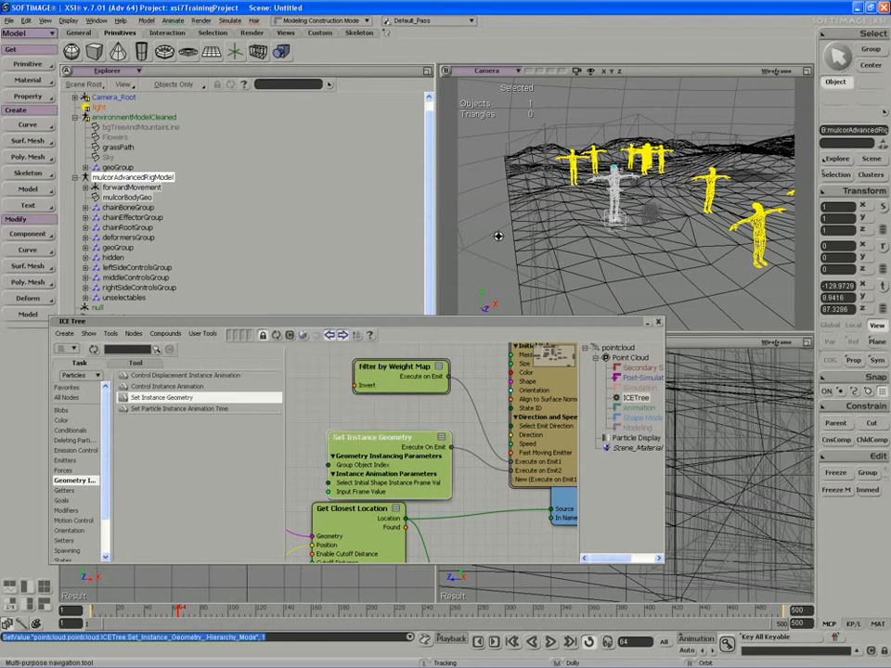
middle_click_drag(498, 234, 474, 255)
key("space")
left_click(572, 227)
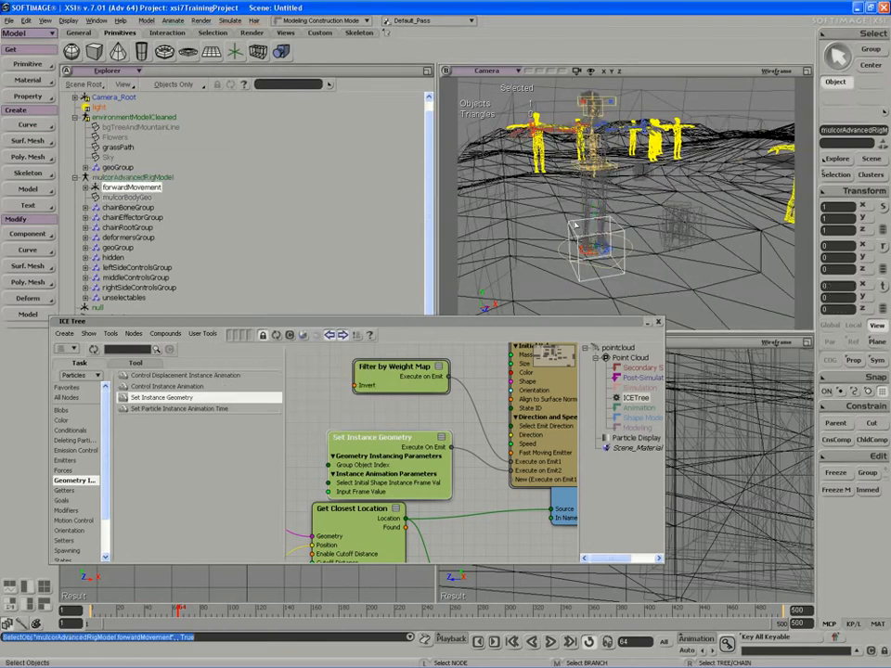
key("s")
right_click_drag(608, 258, 621, 254)
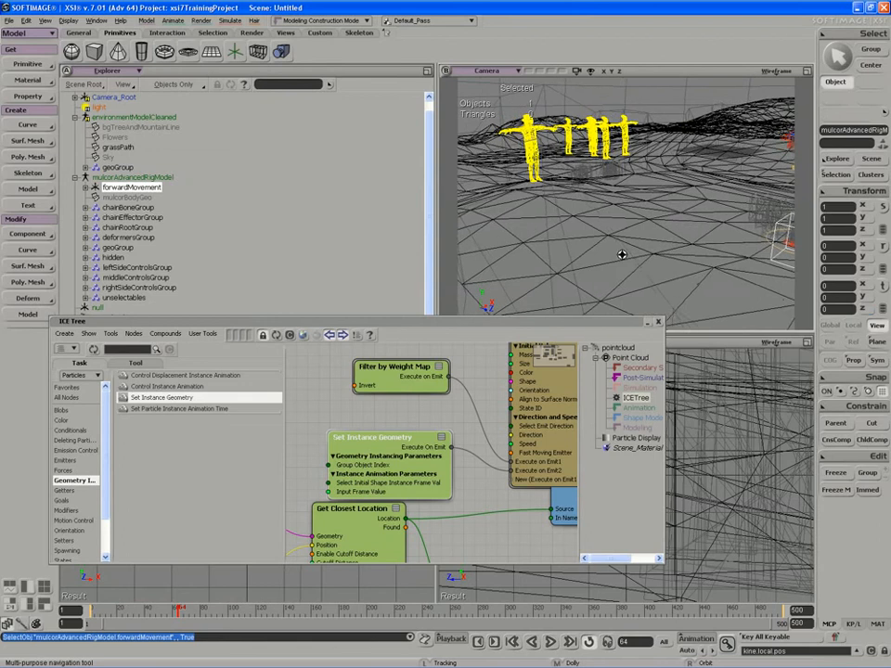
left_click_drag(621, 255, 541, 249)
key("v")
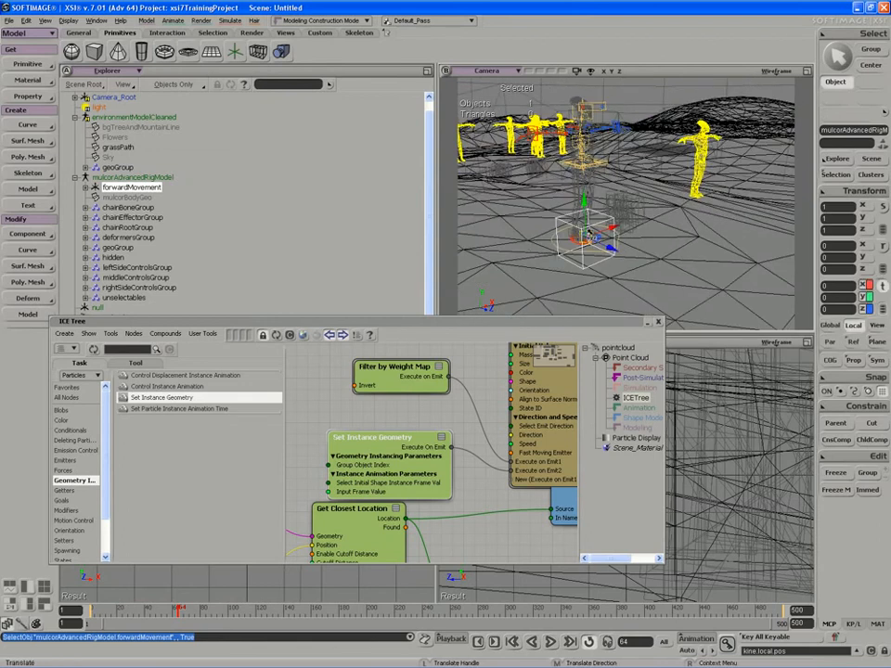
key("c")
left_click_drag(581, 251, 625, 235)
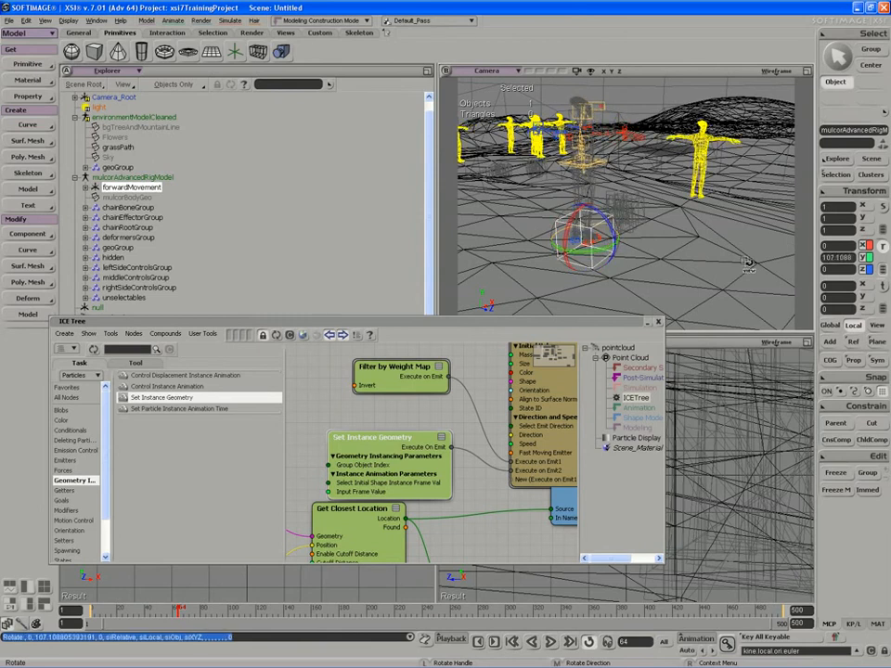
type("90")
key("Return")
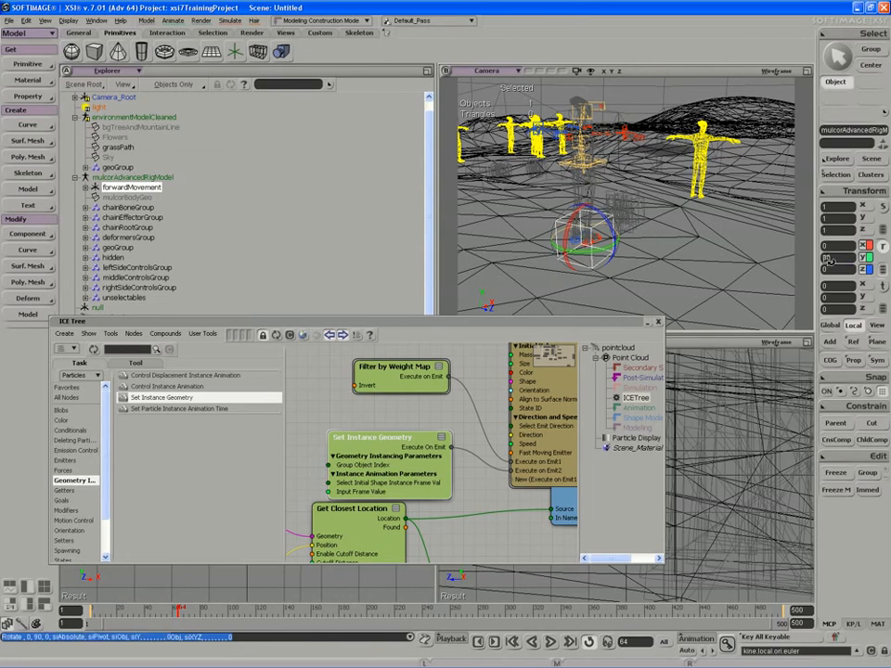
Play the simulation from the start, stop it at frame 136 and examine the instanced characters' orientation on the terrain.
key("s")
right_click_drag(677, 130, 584, 168)
key("space")
key("v")
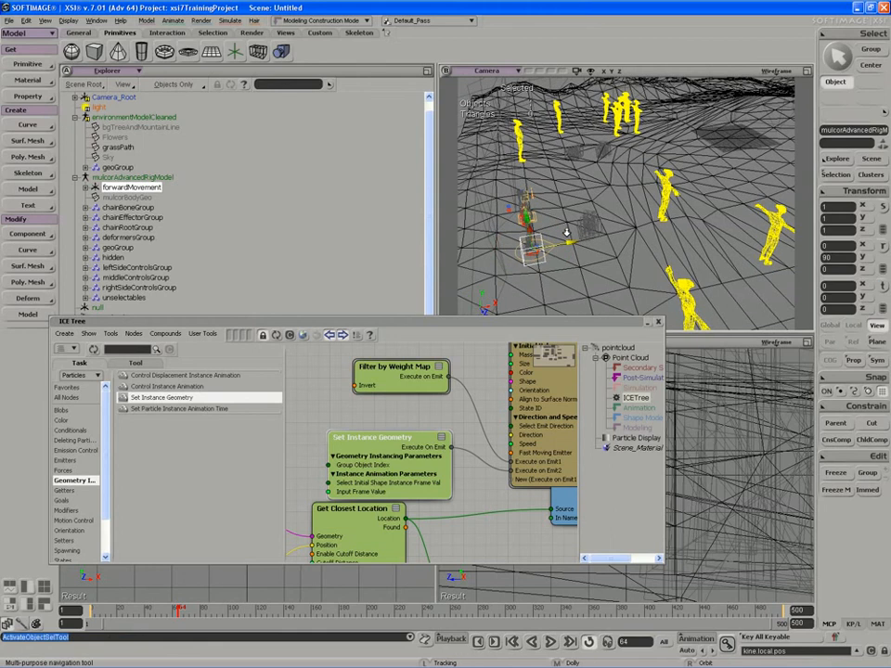
left_click(550, 642)
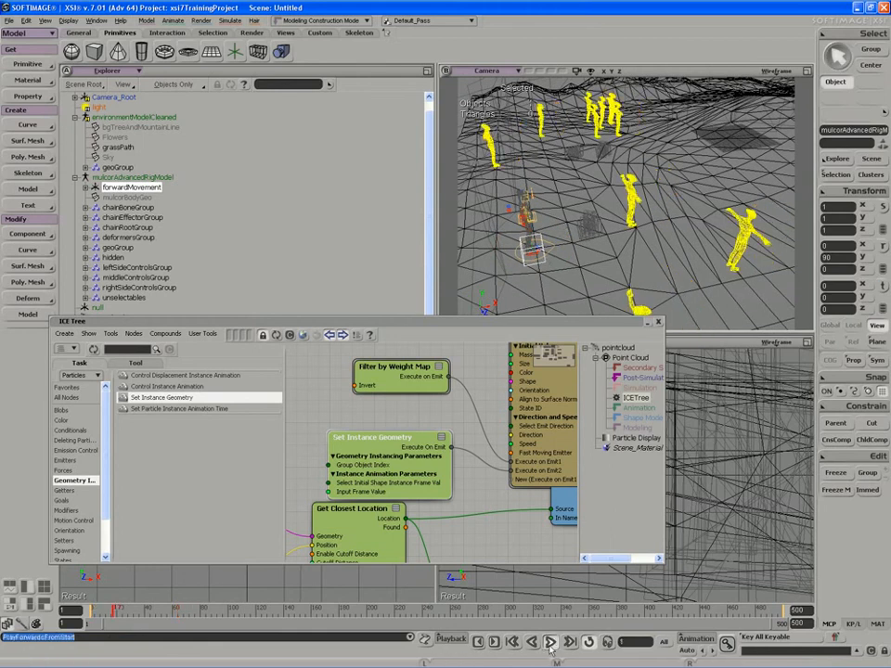
left_click(551, 251)
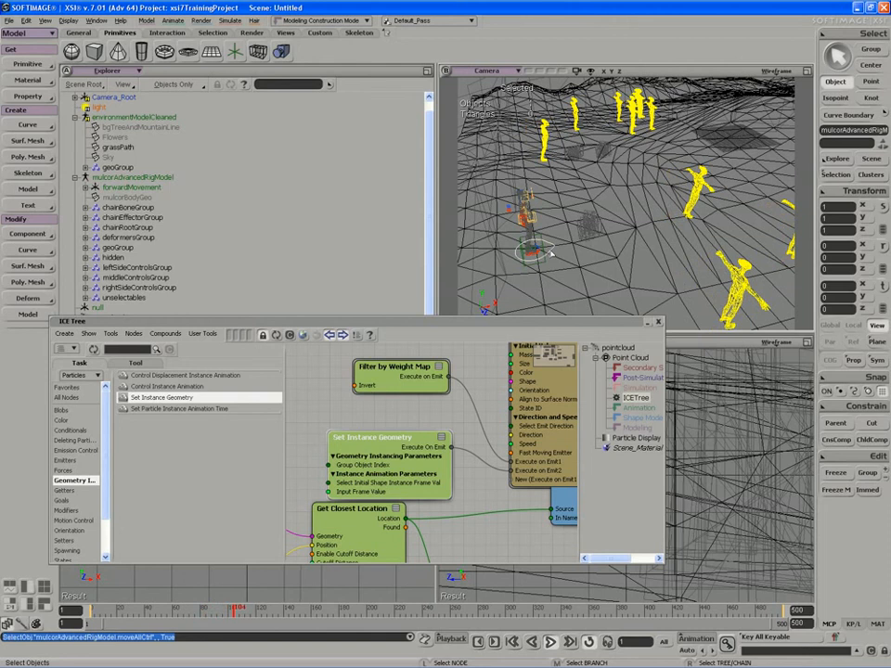
left_click(550, 642)
key("v")
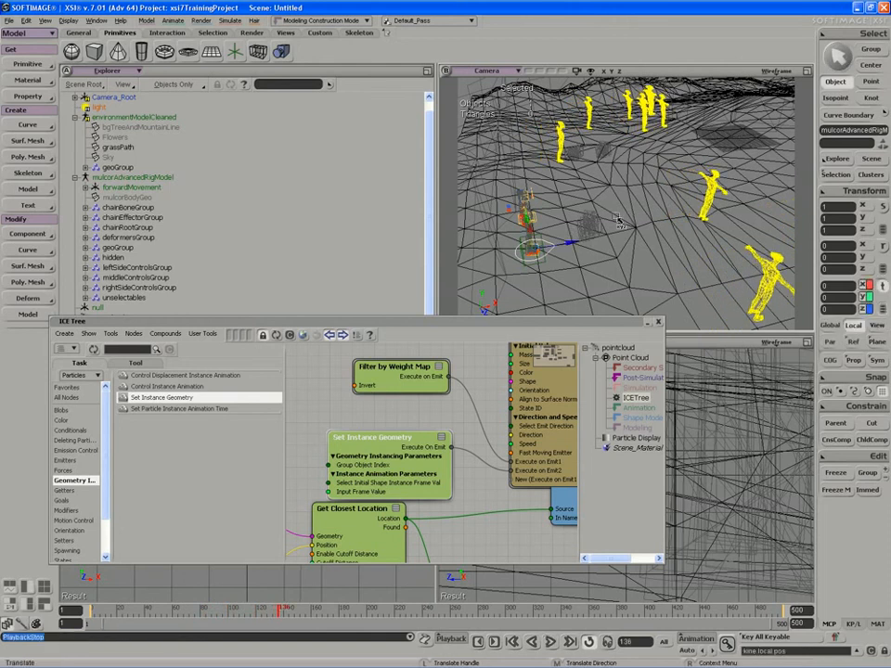
key("s")
right_click_drag(620, 221, 600, 198)
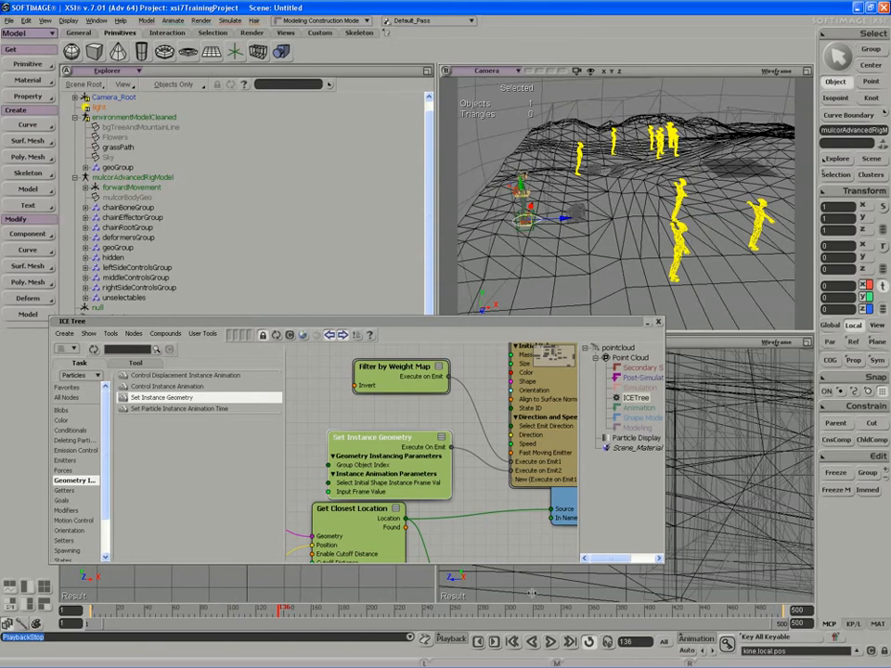
Display the enlarged Camera view as Textured Decal, then restore the four-view layout and close the ICE Tree window.
left_click(804, 69)
left_click(776, 72)
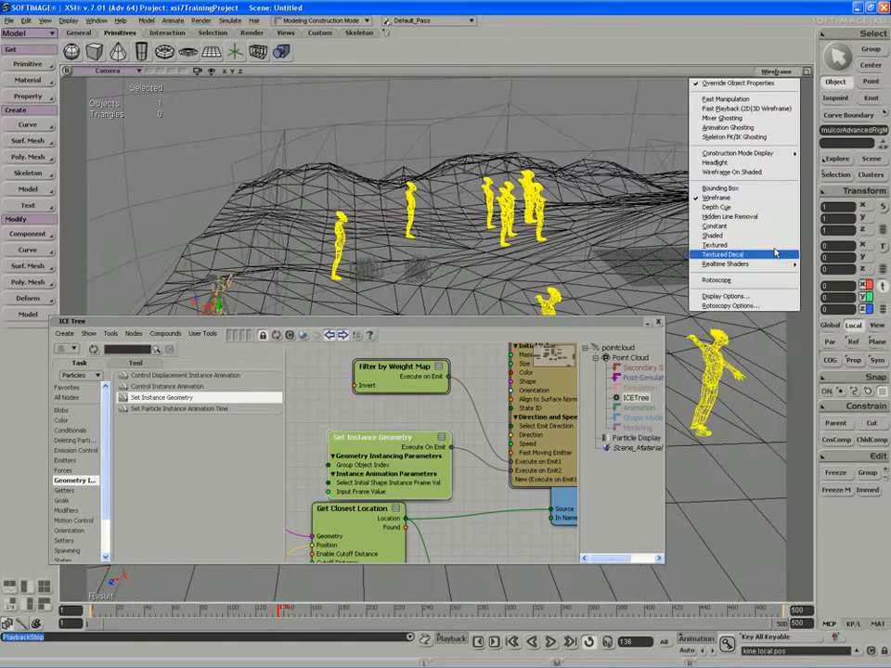
left_click(723, 255)
left_click_drag(599, 426, 501, 195)
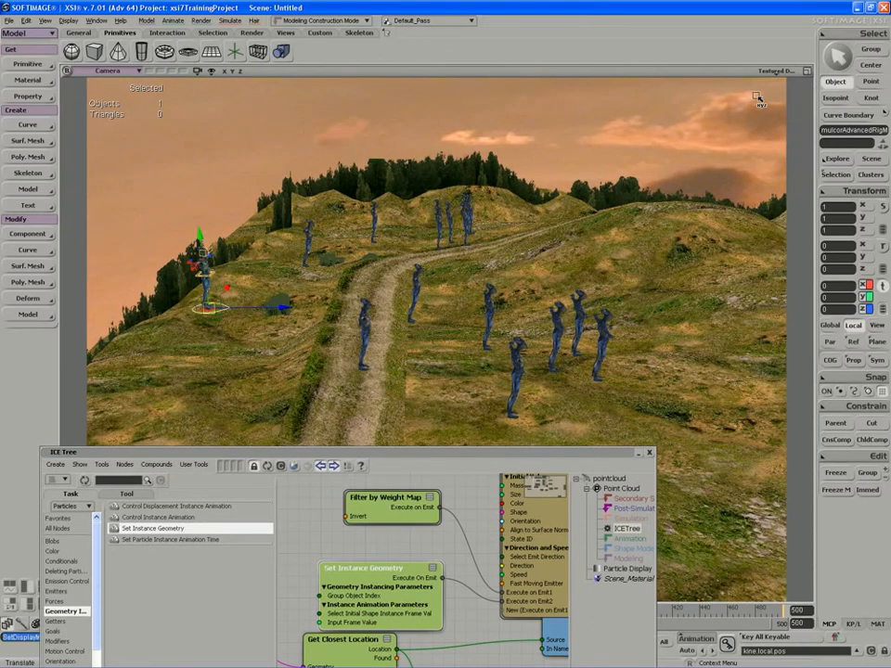
left_click(807, 71)
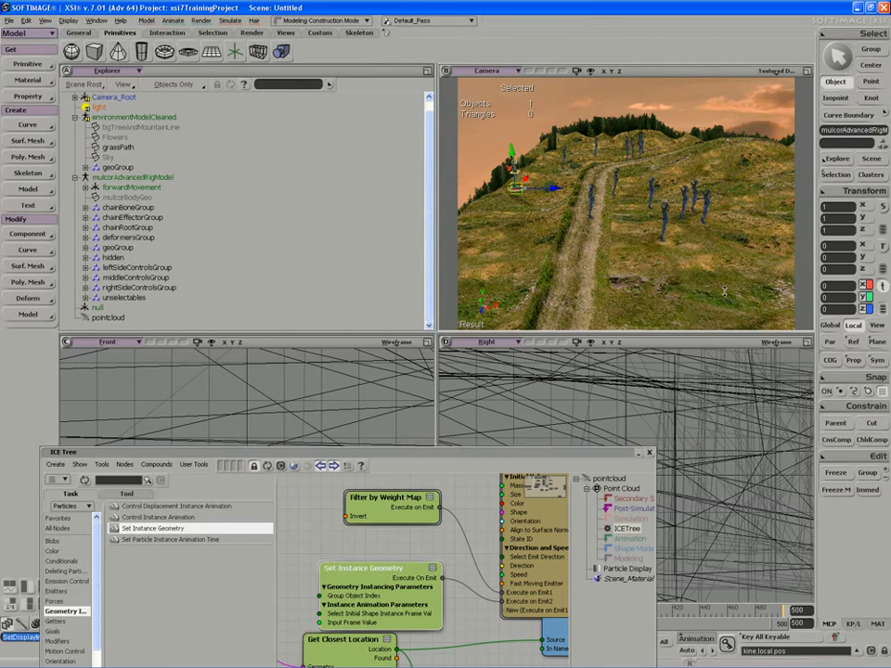
left_click(649, 454)
Unhide the scene light and move it up about 71.32 units along its local Y axis.
left_click(100, 117)
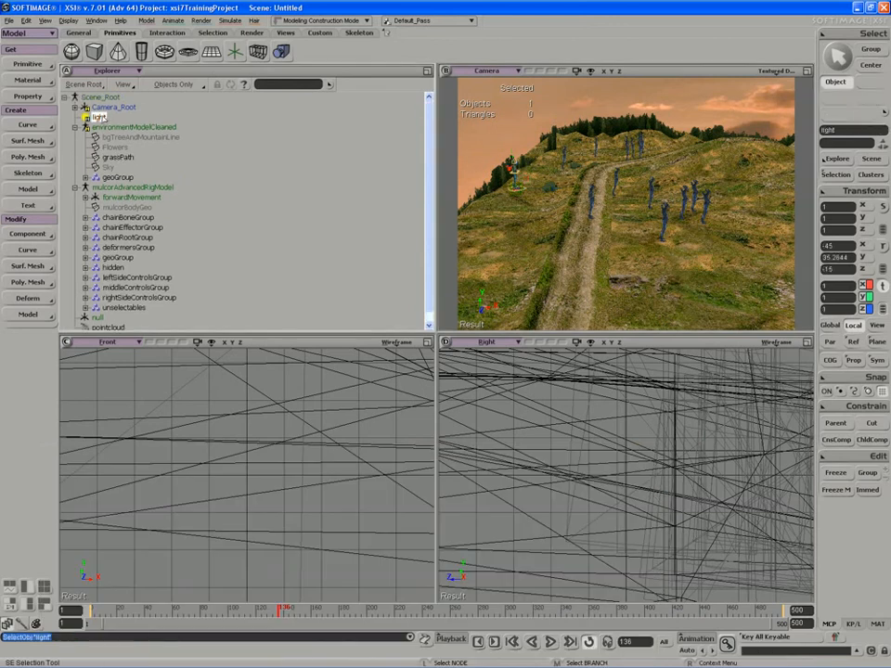
key("h")
key("v")
key("a")
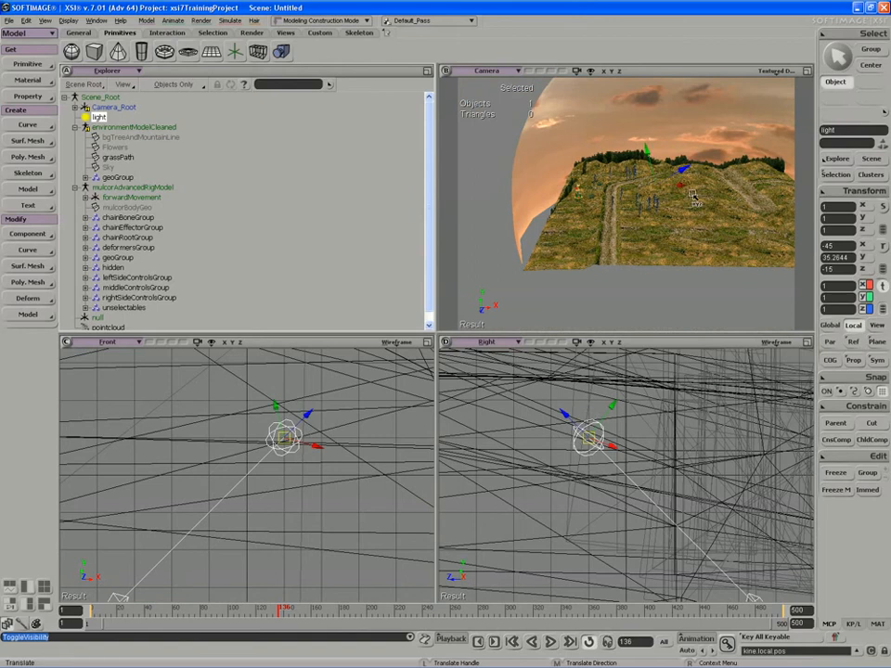
left_click_drag(648, 160, 643, 129)
key("s")
middle_click_drag(641, 197, 579, 234)
right_click_drag(579, 235, 650, 177)
key("v")
key("c")
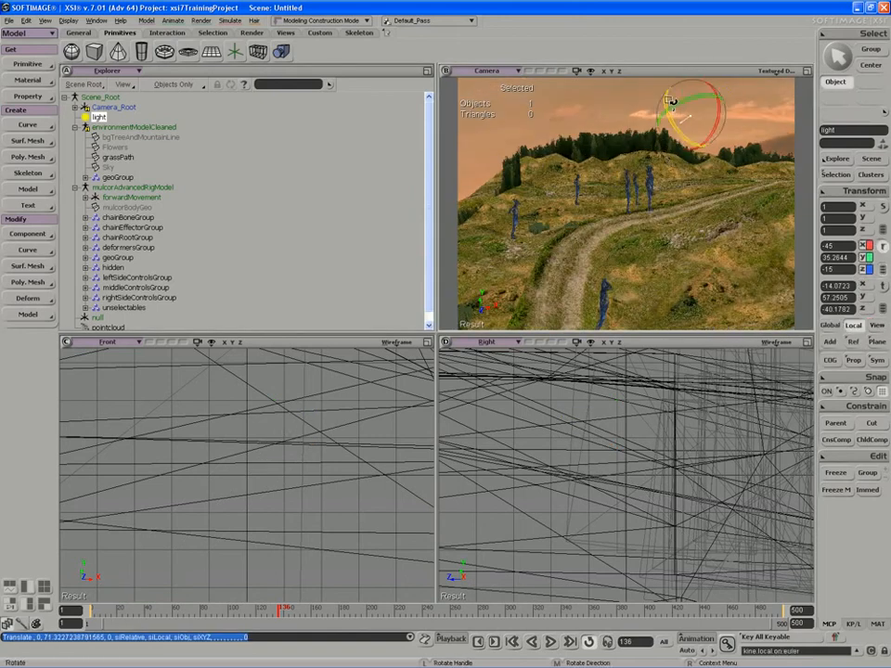
Enable the light's shadows with an umbra of about 0.138.
key("Return")
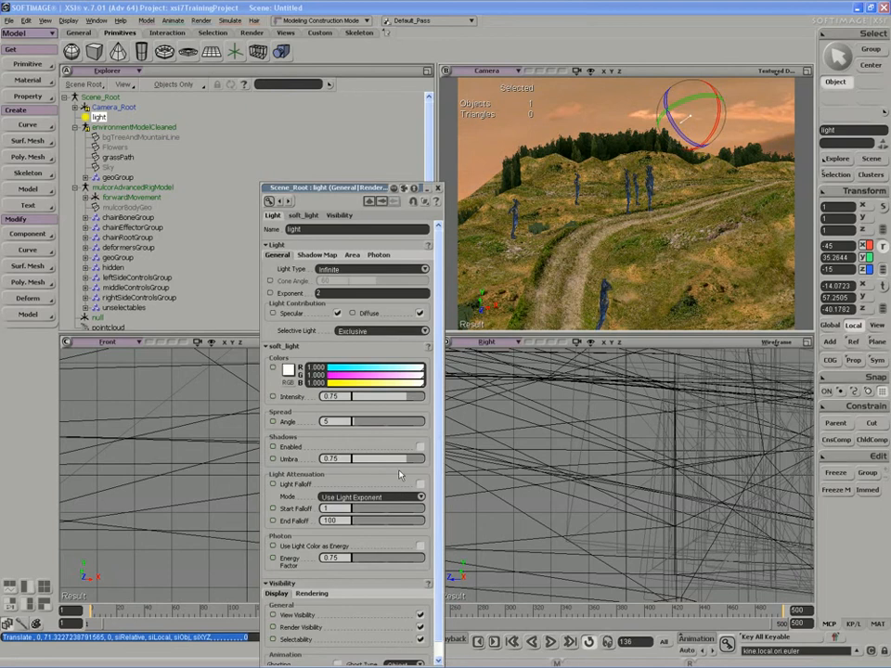
left_click(421, 447)
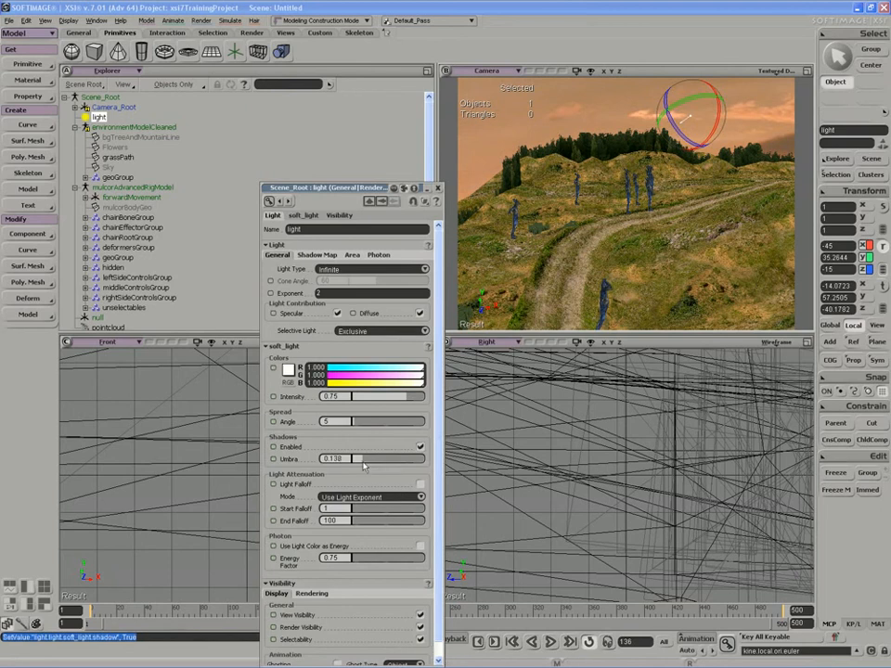
left_click(438, 188)
Draw a render region over the hillside and path with the characters in the Camera view.
left_click_drag(506, 227, 708, 170)
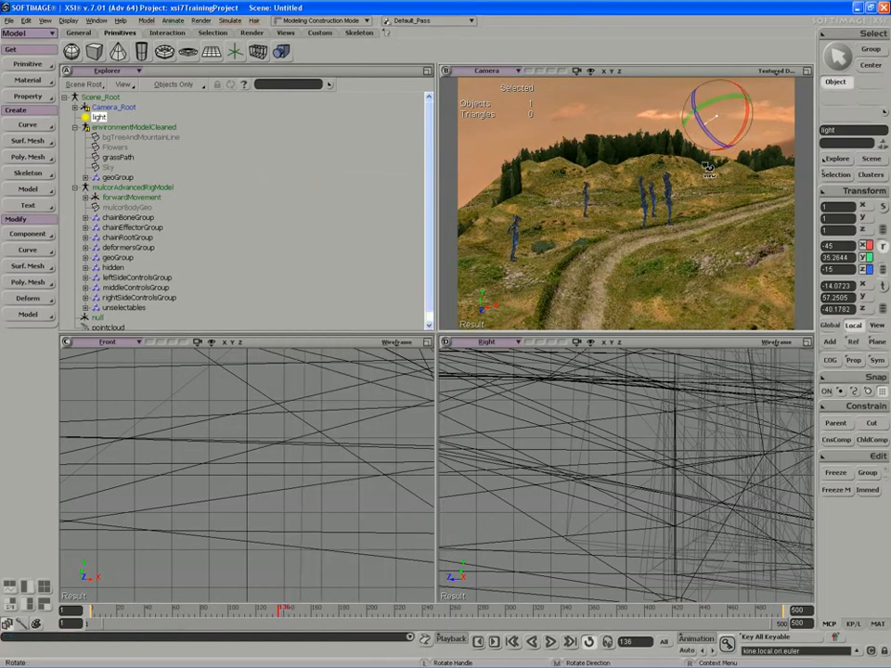
key("q")
left_click_drag(750, 110, 502, 330)
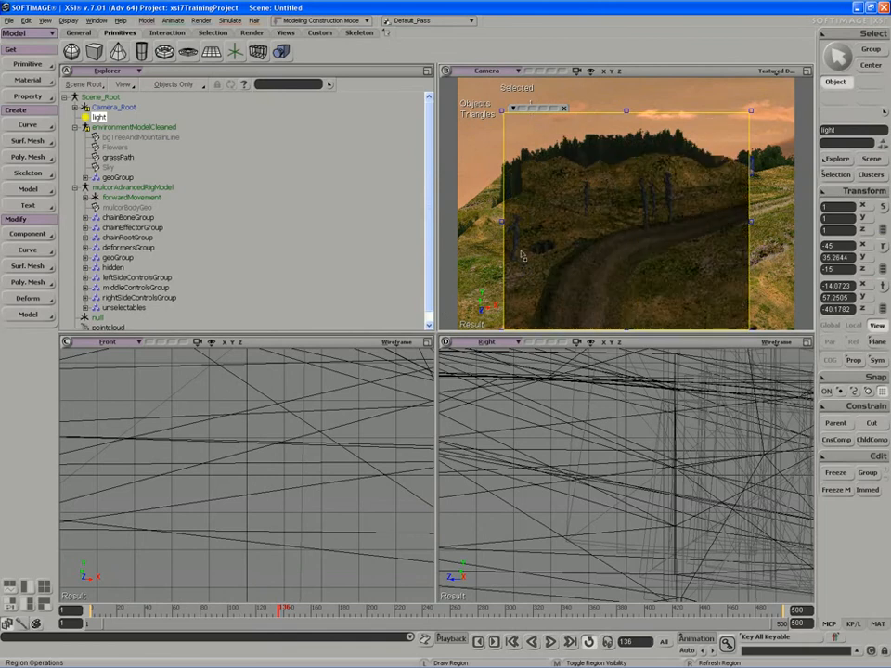
Set the scene light's intensity to 1.5 and close its property page.
key("Return")
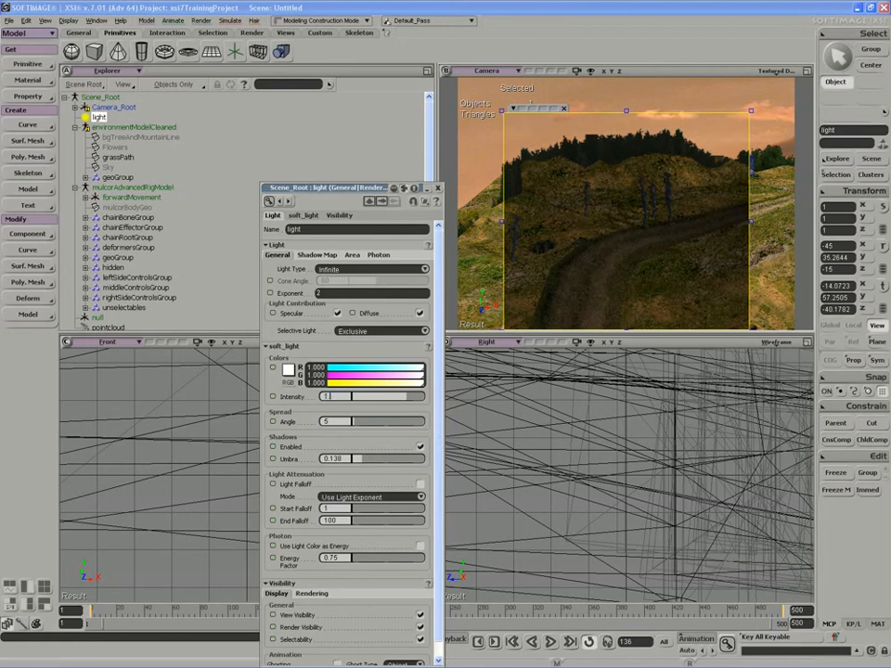
type(".5")
key("Return")
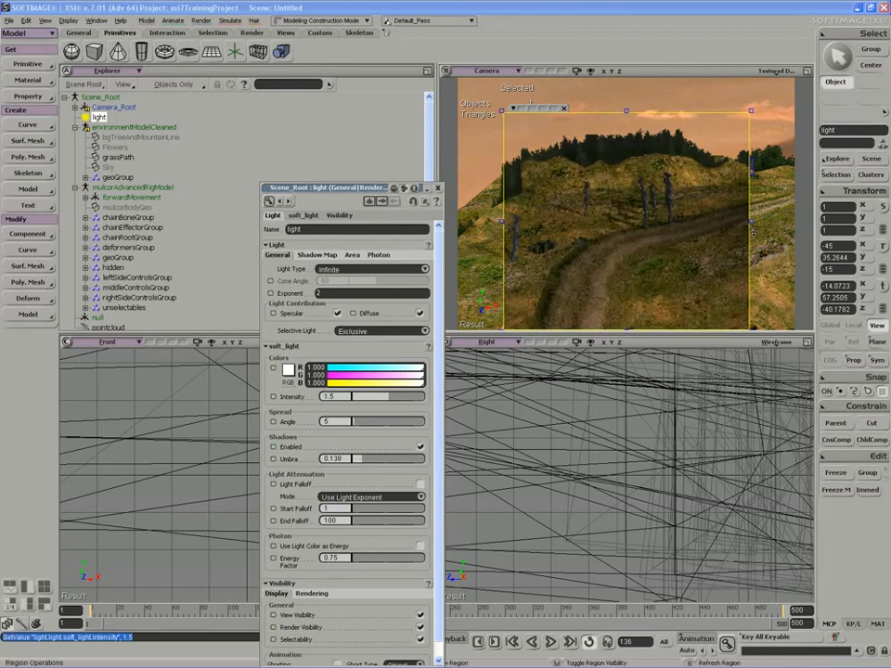
left_click(438, 188)
Enlarge the Camera view to check the render region's character shadows, then clear the region and return to object selection.
left_click(806, 71)
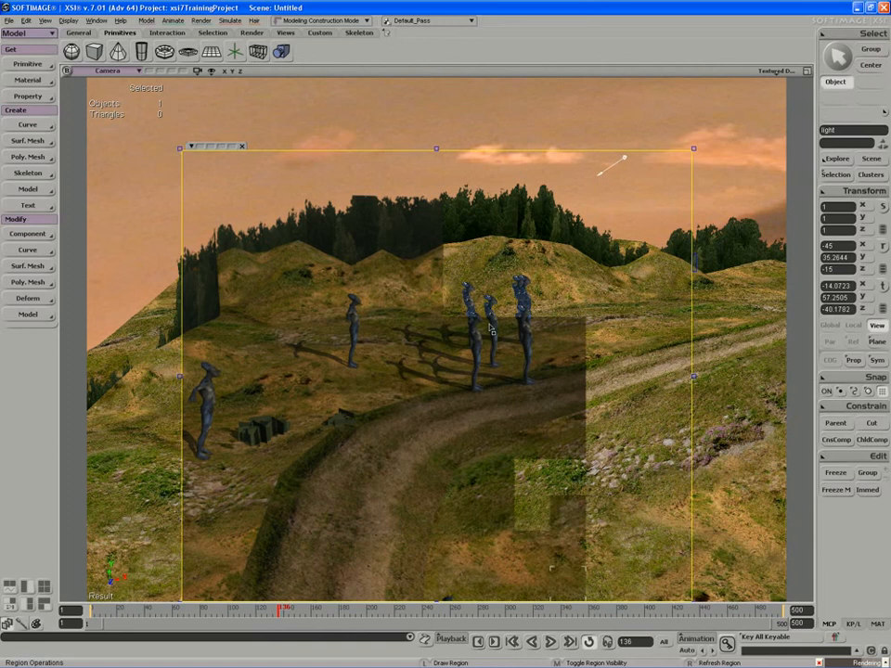
left_click(833, 61)
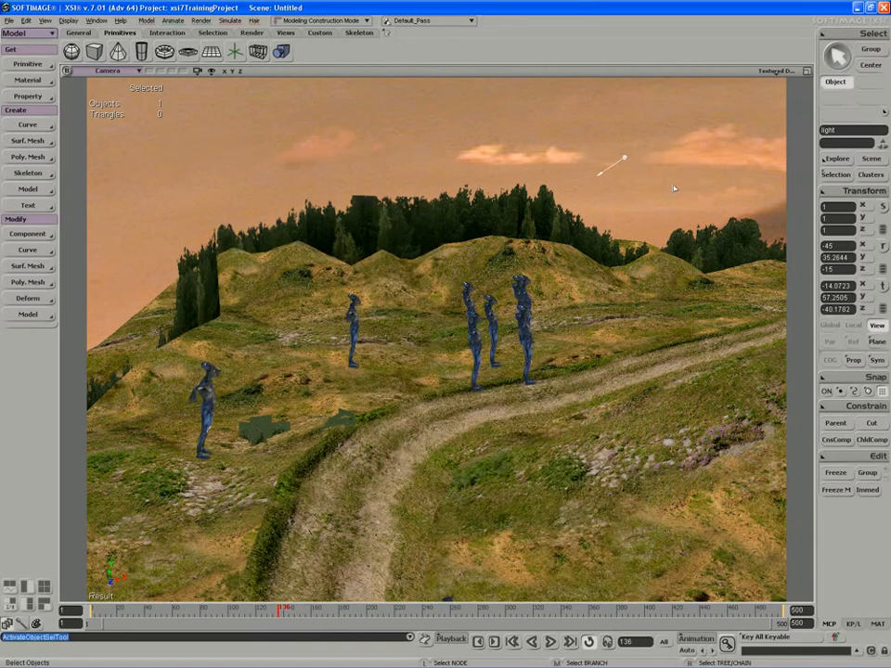
left_click(806, 70)
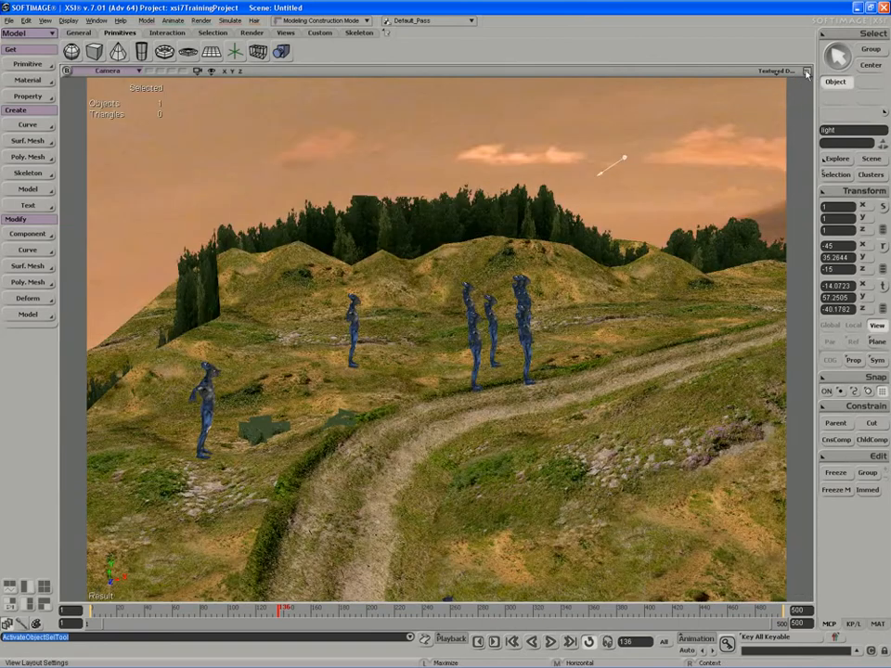
Orbit the enlarged Camera view to face the characters, play the animation, and restore the four-view layout.
left_click(806, 70)
key("s")
right_click_drag(313, 231, 461, 180)
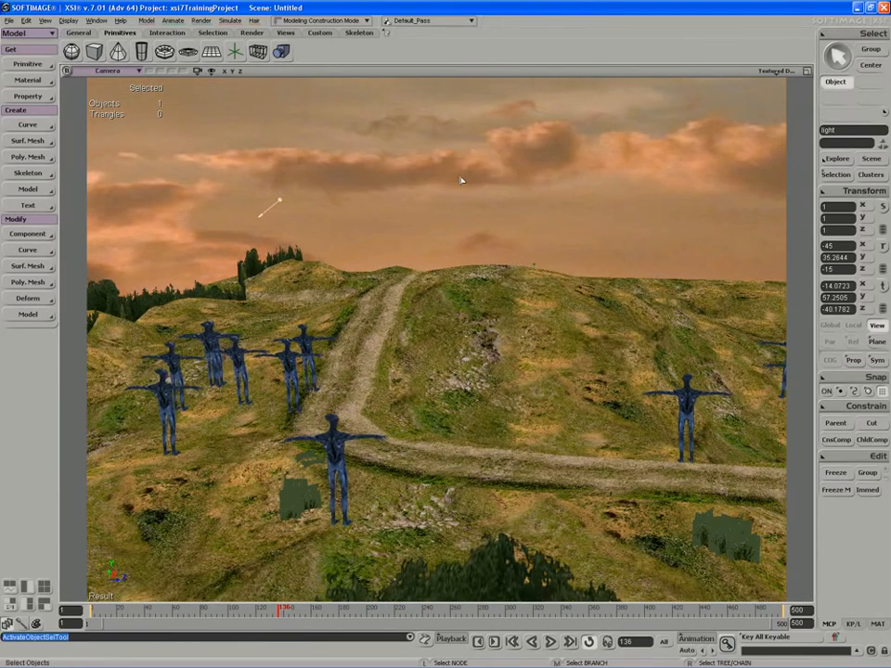
key("Up")
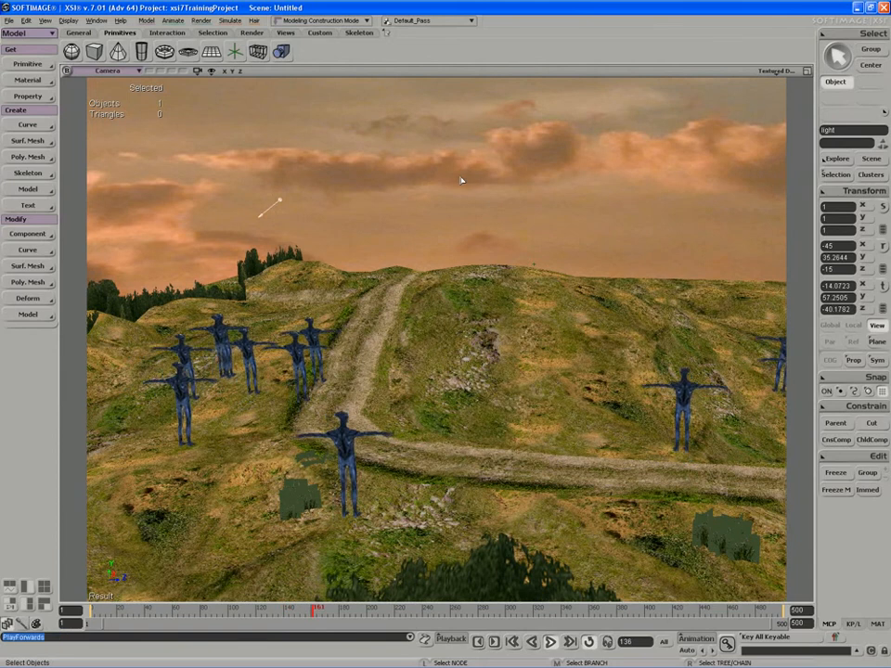
left_click(806, 71)
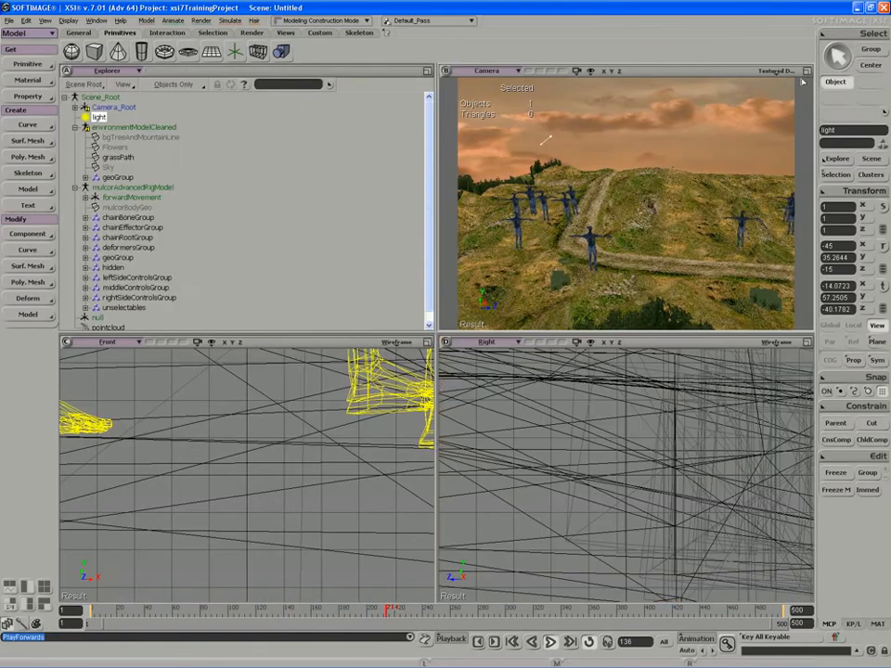
Open the pointcloud's ICE Tree and the properties of its Set Particle Velocity node.
scroll(228, 223, "down", 1)
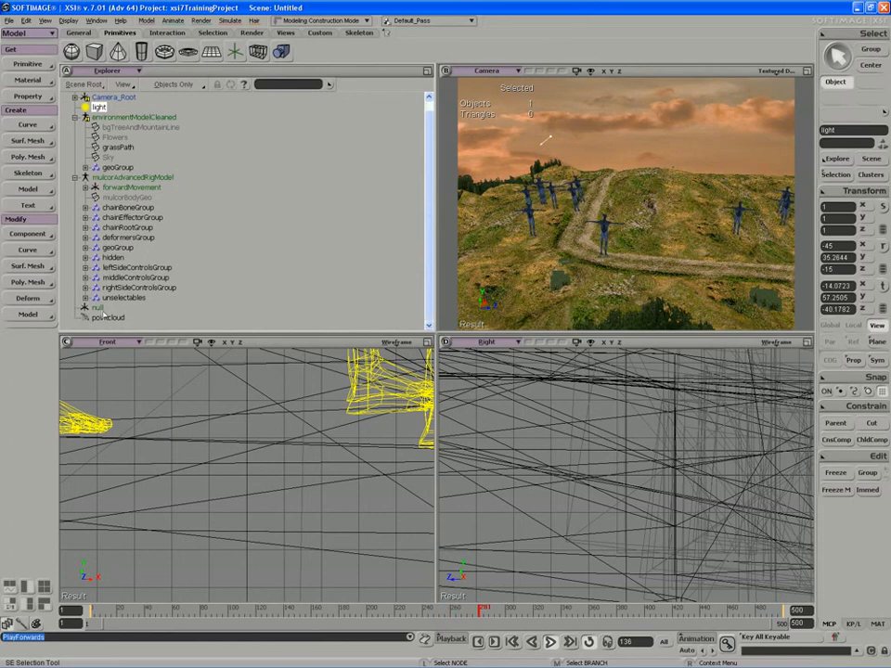
left_click(105, 317)
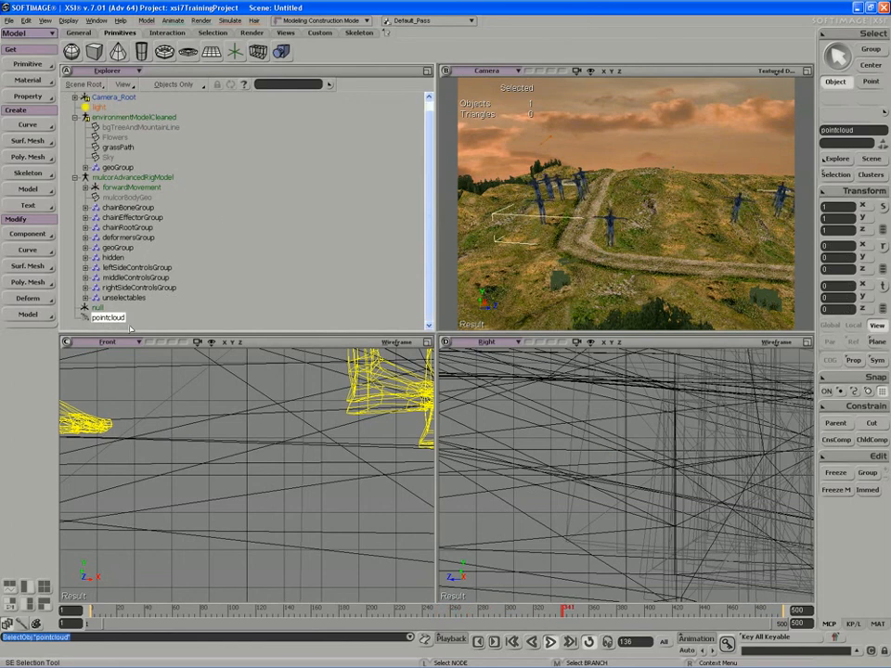
key("alt+9")
left_click_drag(426, 601, 412, 579)
mouse_move(412, 579)
middle_mouse_down()
mouse_move(384, 618)
mouse_move(420, 573)
middle_mouse_up()
double_click(472, 511)
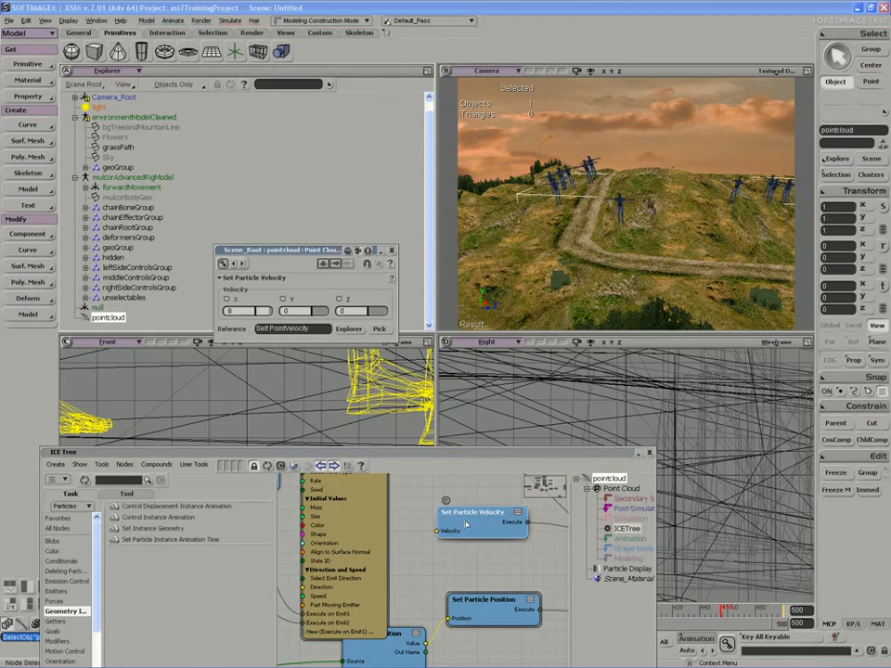
Enlarge the Camera view, orbit it toward the path, and reposition the ICE Tree window so its nodes are fully accessible.
left_click(808, 72)
key("s")
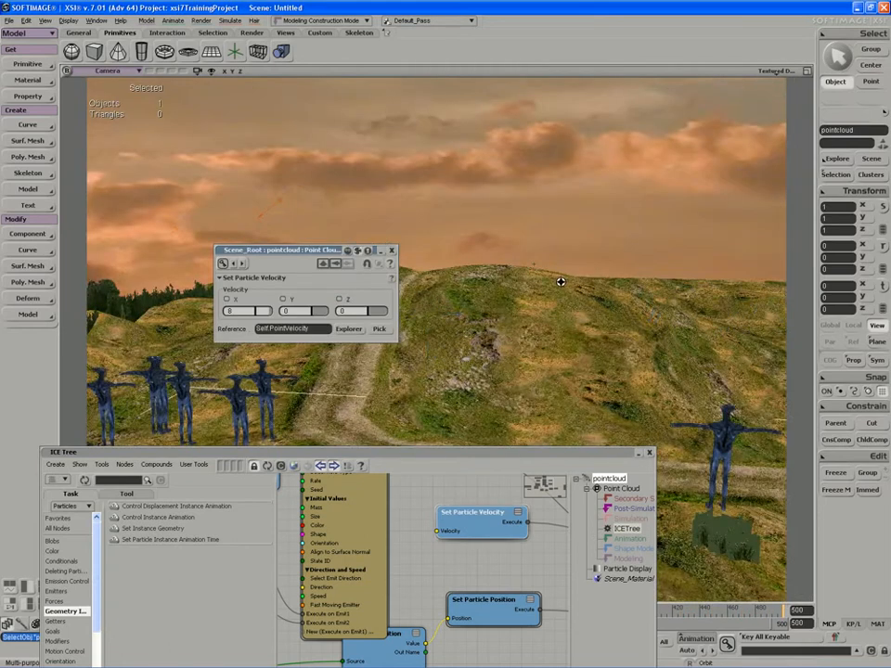
right_click_drag(560, 282, 476, 362)
left_click_drag(427, 540, 424, 554)
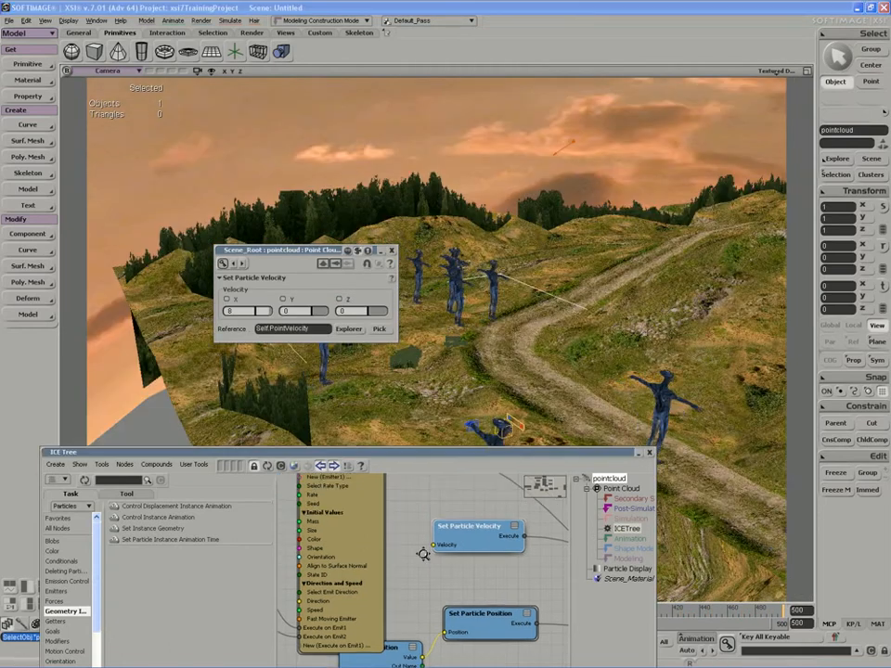
mouse_move(346, 457)
left_mouse_down()
mouse_move(290, 436)
mouse_move(341, 436)
left_mouse_up()
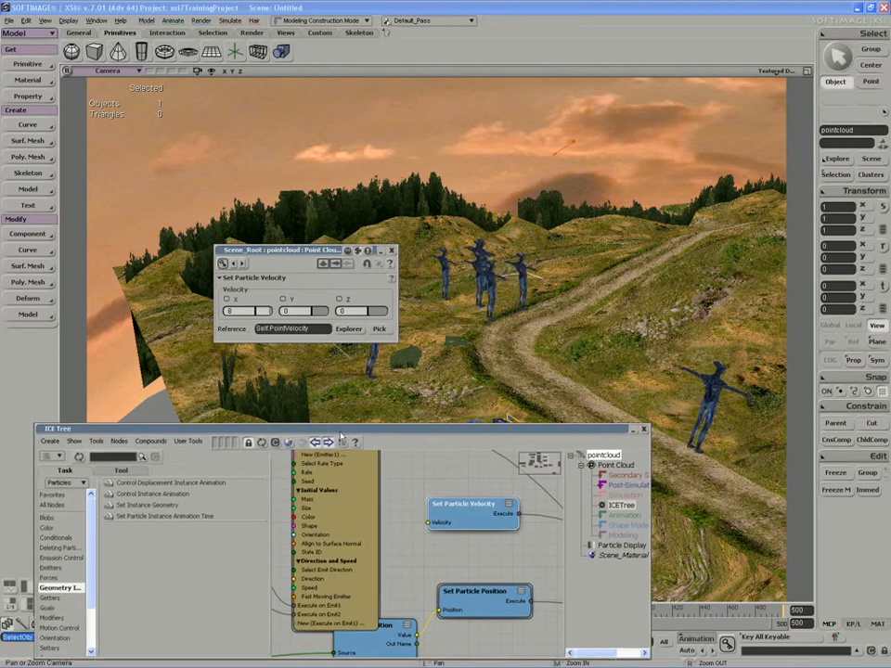
Find the random nodes and add a Randomize Value by Range node beside Set Particle Velocity.
left_click(116, 456)
type("ran")
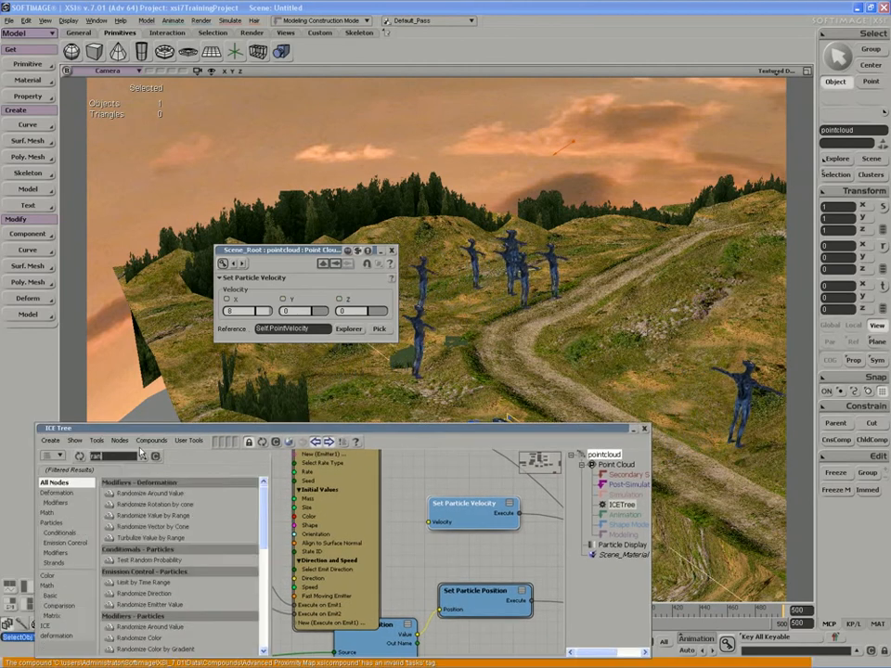
type("d")
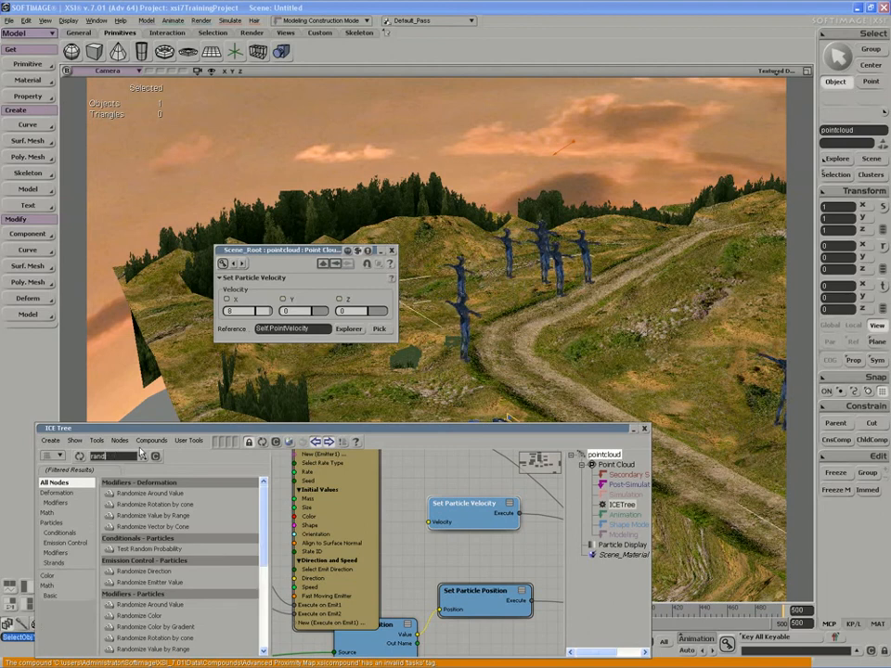
type("om")
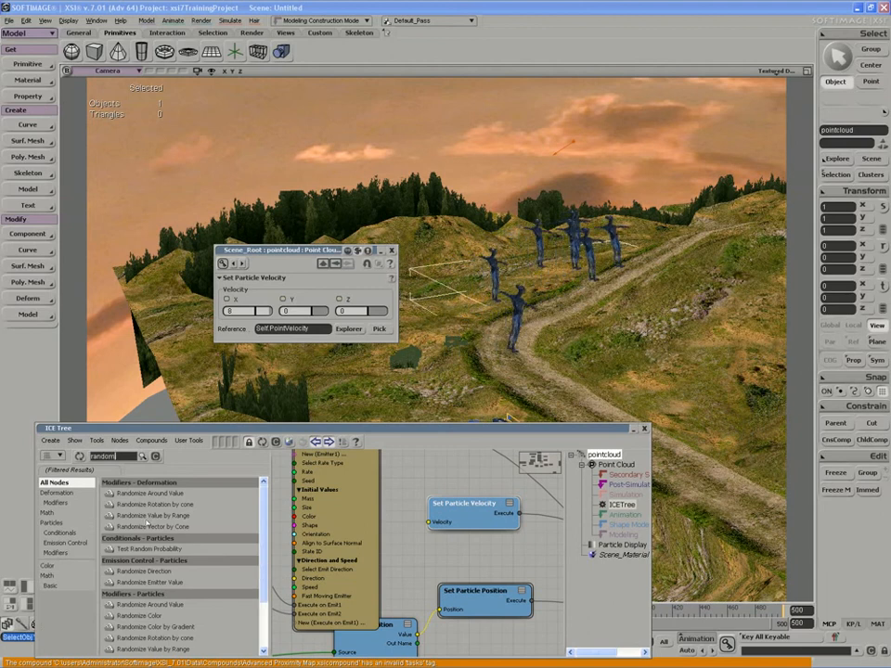
left_click_drag(149, 515, 417, 554)
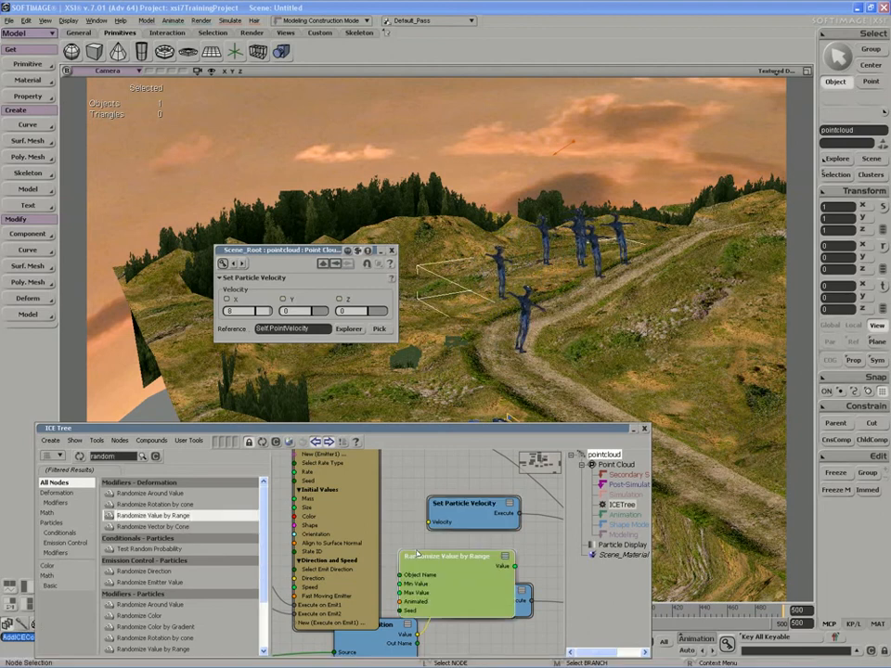
Connect the Randomize Value by Range output to Set Particle Velocity's Velocity input and arrange the two nodes.
middle_click_drag(417, 554, 378, 555)
left_click_drag(426, 502, 455, 511)
left_click_drag(476, 566, 438, 533)
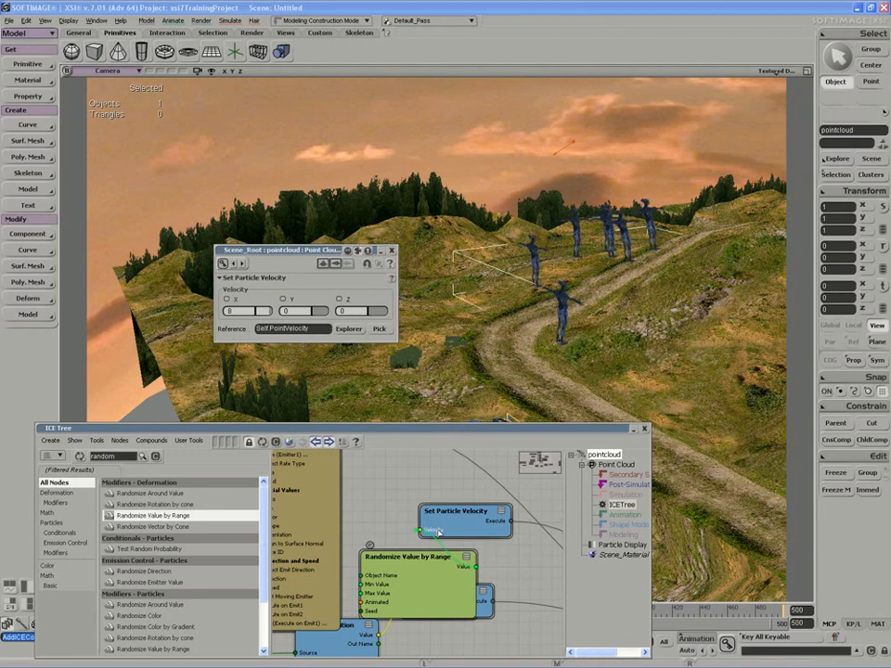
left_click_drag(431, 577, 359, 546)
Stop playback, set the random velocity's X range to 7 minimum and 11 maximum with Animated off, and collapse the ICE Tree window.
left_click_drag(524, 429, 378, 421)
left_click(550, 642)
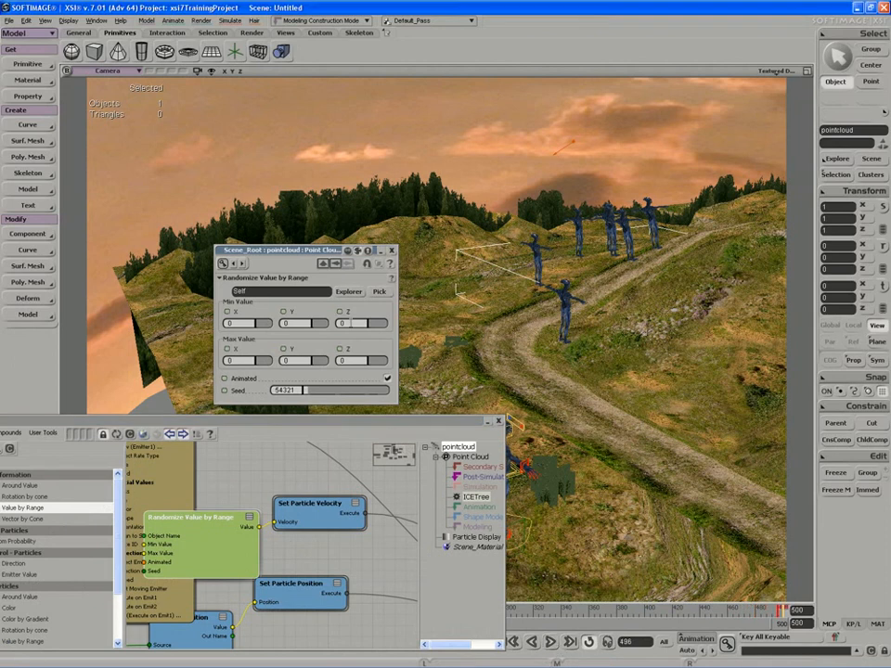
left_click(342, 322)
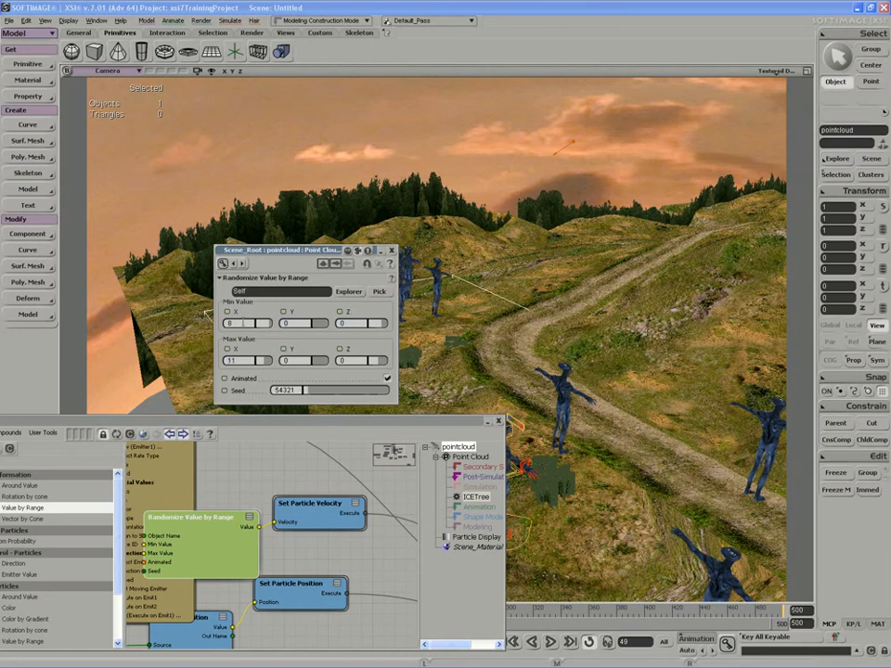
left_click(385, 379)
double_click(450, 421)
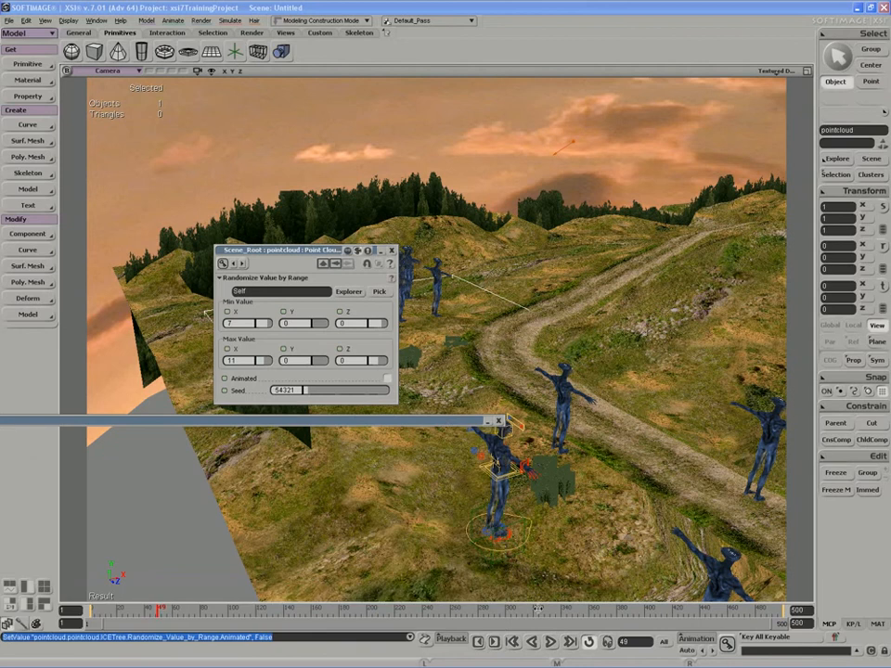
Play the simulation from the start and follow the walking characters in the Camera view to check their varied speeds.
middle_click(553, 644)
key("z")
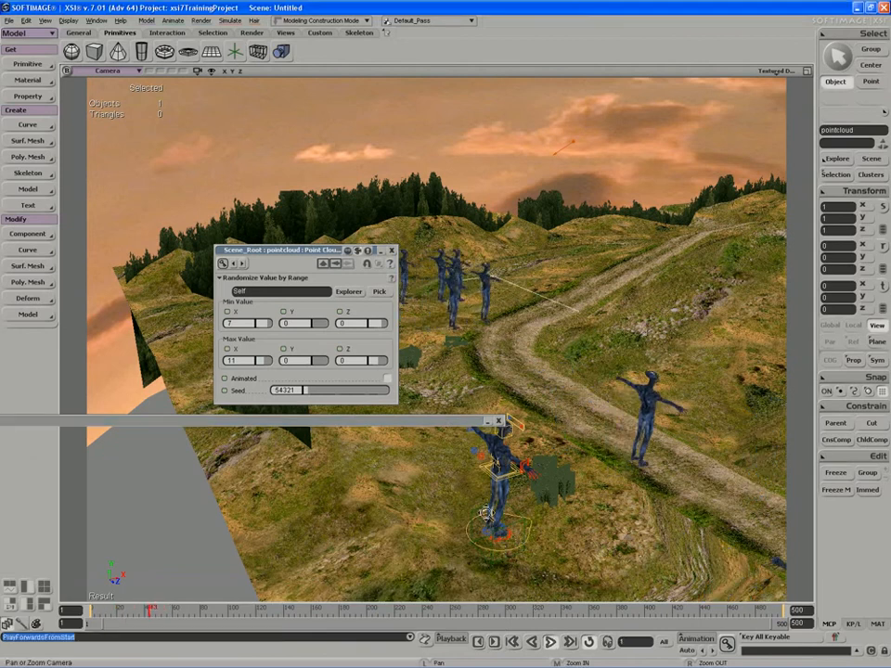
right_click_drag(521, 536, 515, 500)
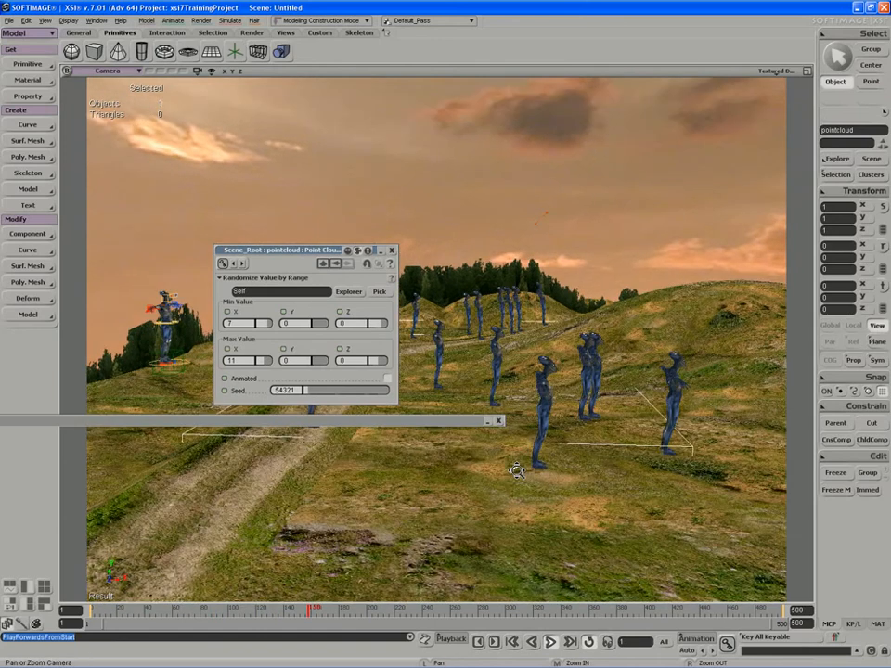
key("s")
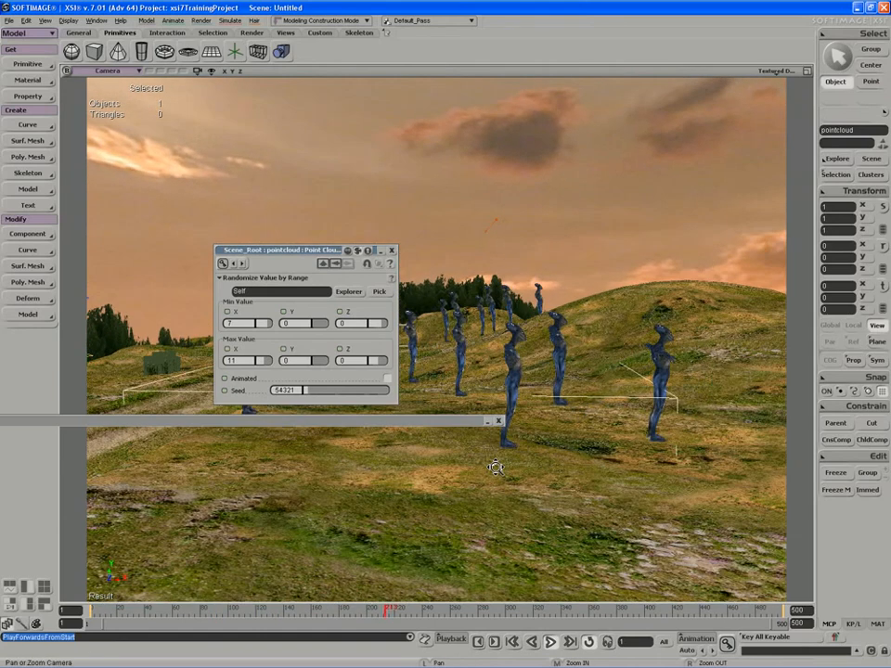
key("s")
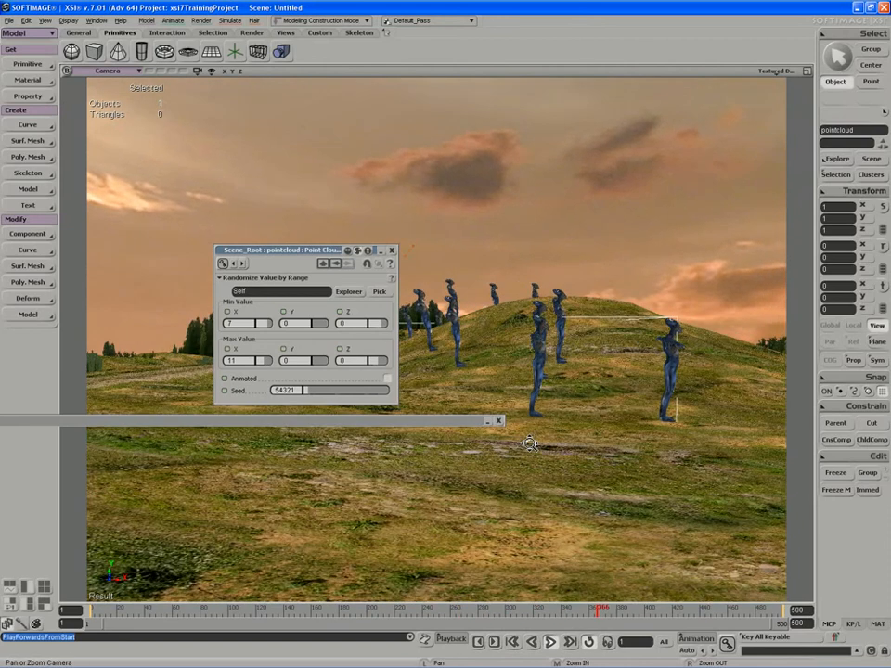
key("s")
middle_click_drag(515, 474, 531, 463)
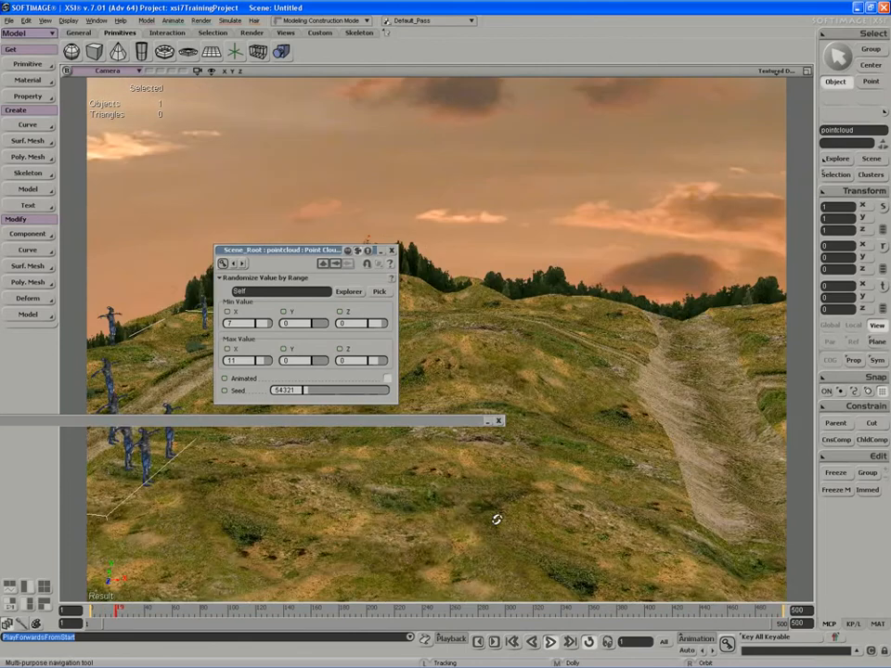
Close the Randomize Value by Range properties and examine the moving characters across the hillside from other angles.
left_click(392, 251)
key("space")
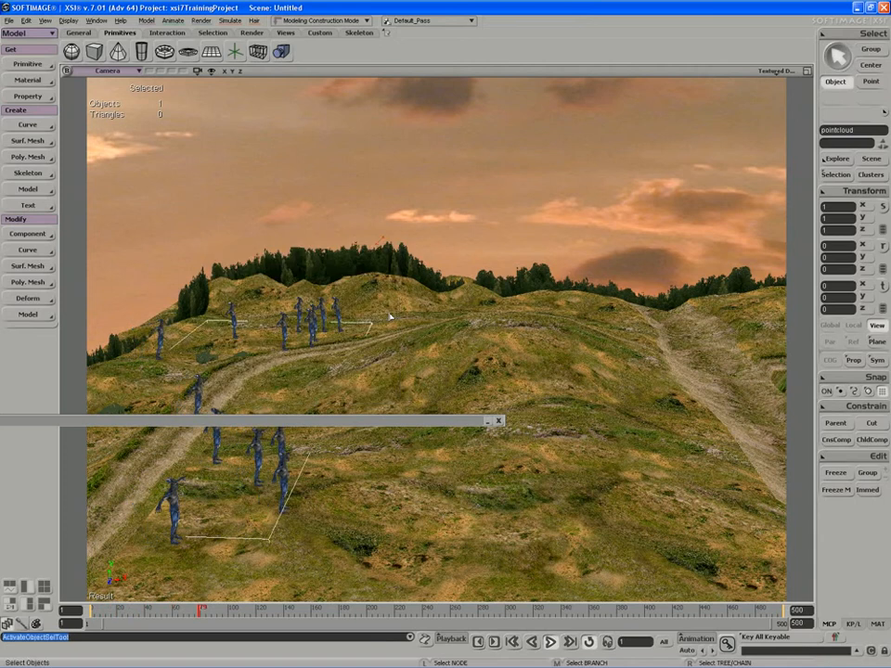
key("s")
right_click_drag(390, 314, 425, 313)
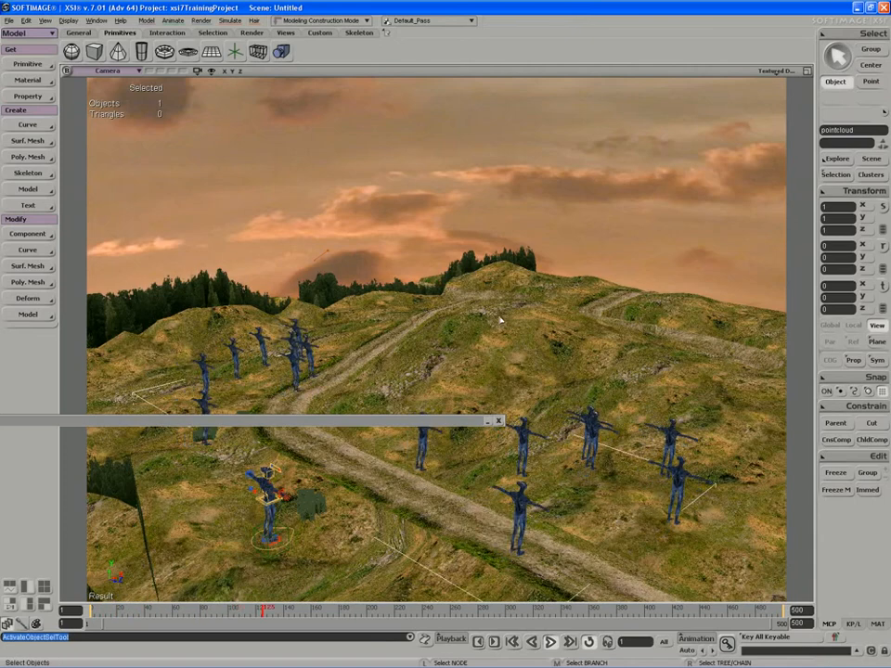
key("s")
left_click_drag(504, 325, 482, 330)
right_click_drag(492, 331, 475, 333)
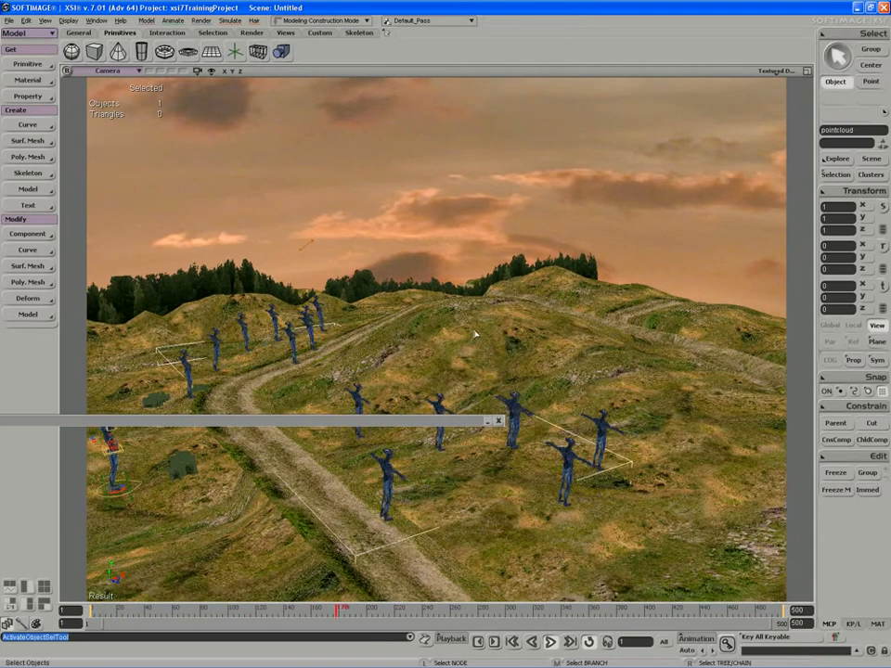
Stop playback at frame 270 and inspect the characters' spacing on the hillside from the side.
left_click(552, 646)
key("s")
right_click_drag(509, 520, 435, 539)
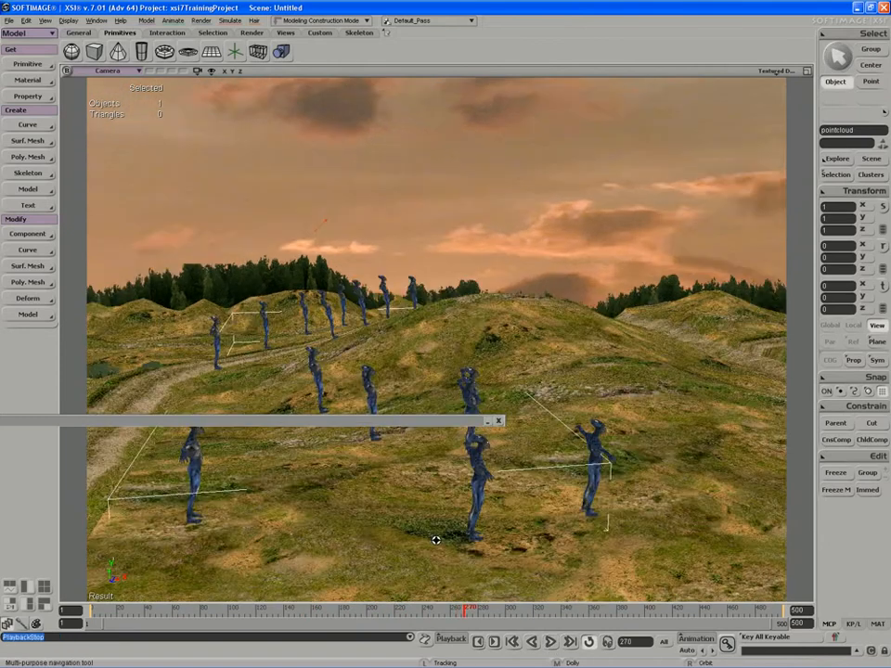
key("s")
middle_click_drag(361, 336, 341, 339)
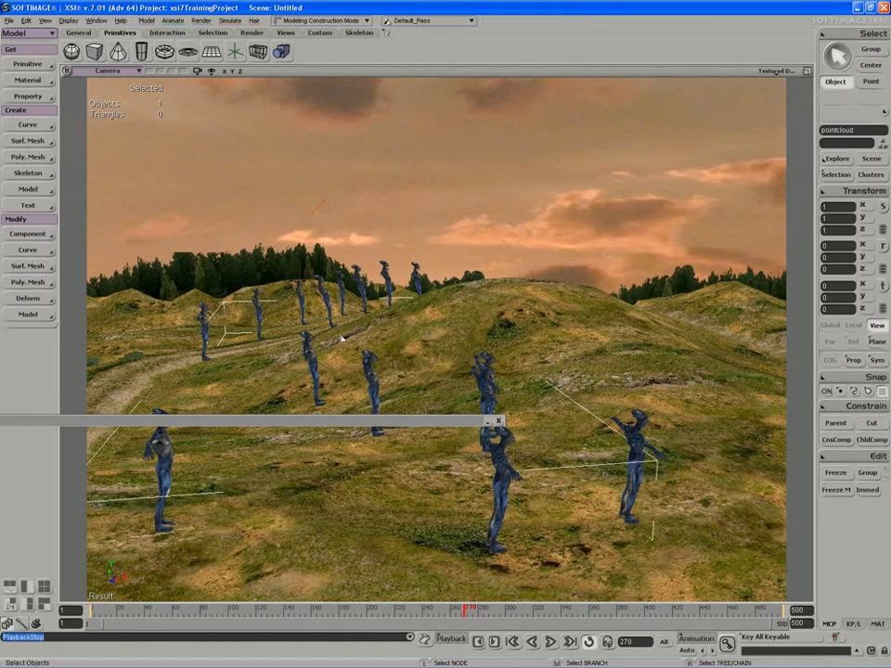
Minimize the ICE Tree window, orbit the Camera view to face the characters, and restore the four-view layout.
left_click_drag(367, 419, 399, 168)
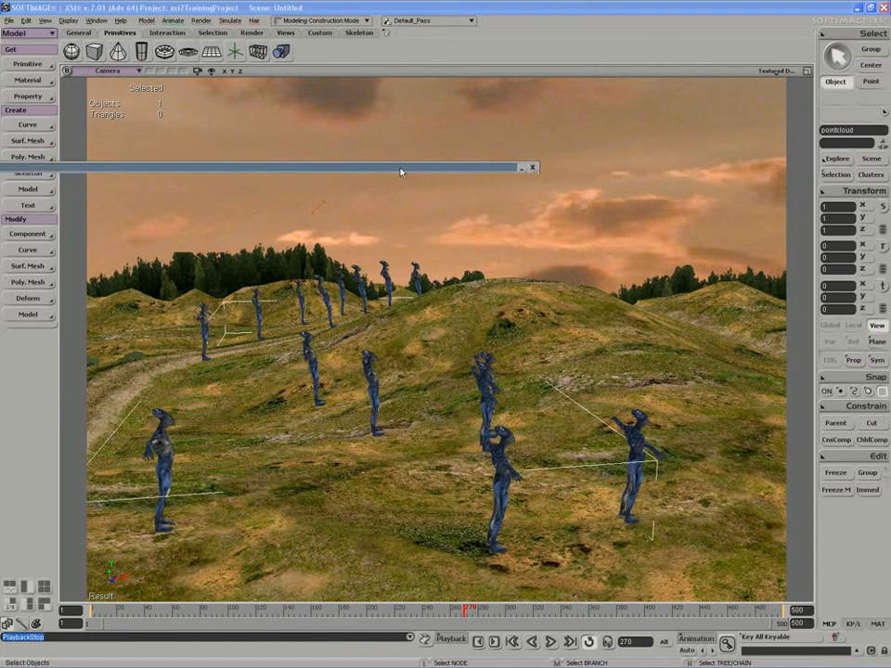
left_click(521, 168)
key("s")
right_click_drag(511, 186, 406, 339)
key("s")
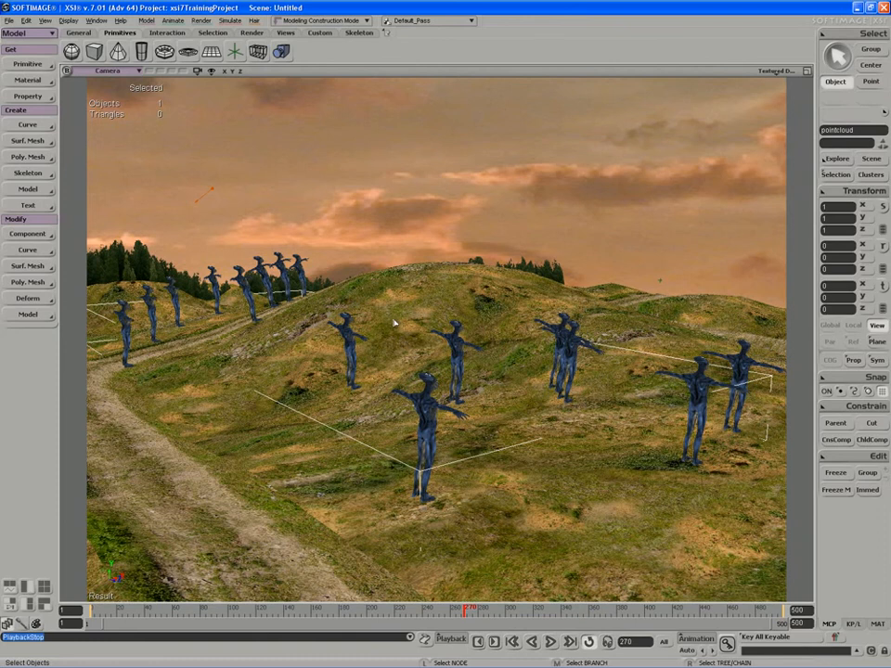
left_click(806, 71)
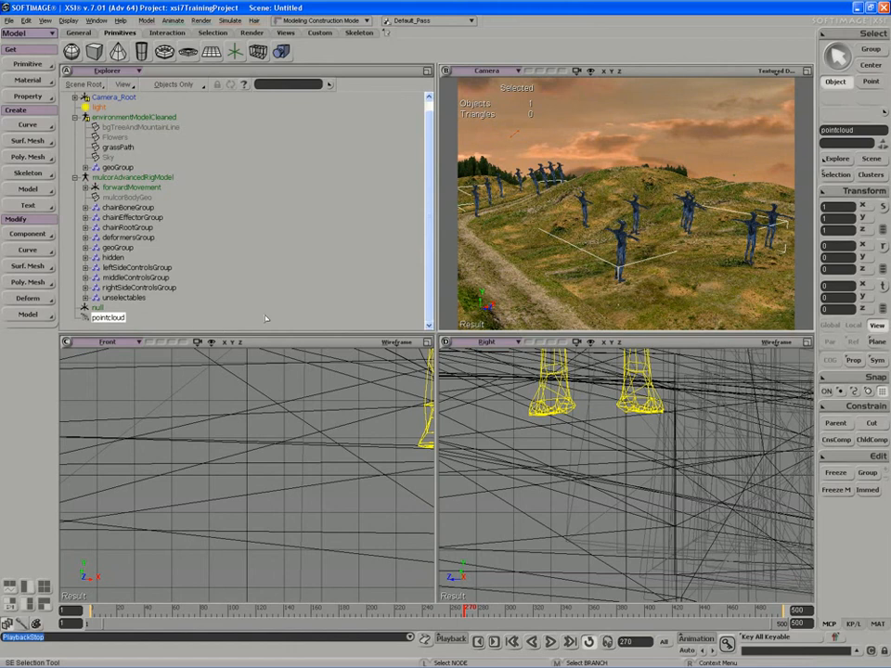
Bring back the ICE Tree window at the Emit In Place node and set the current frame to 2.
left_click_drag(328, 453, 319, 338)
scroll(399, 414, "up", 5)
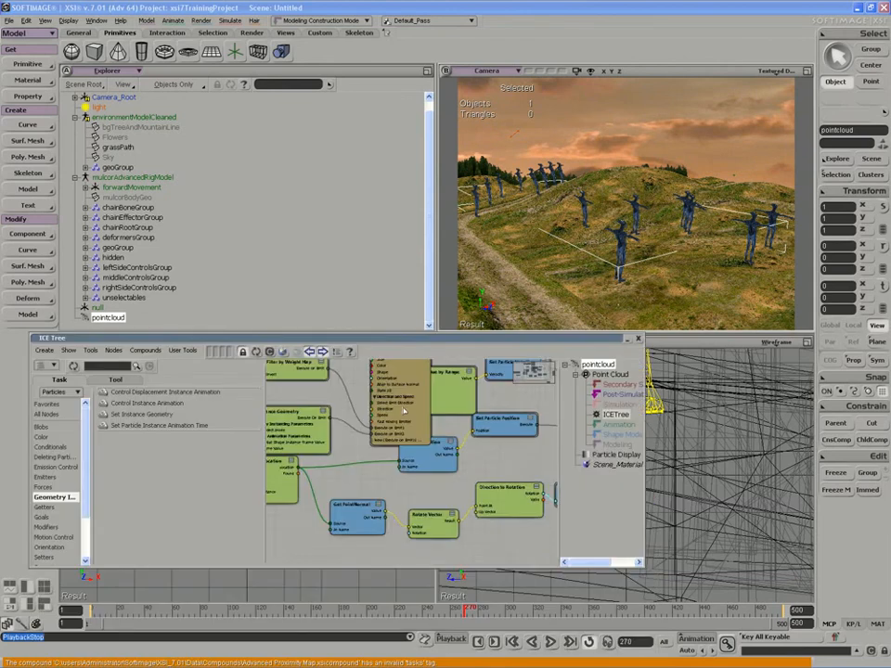
left_click_drag(388, 418, 427, 521)
left_click_drag(295, 442, 304, 471)
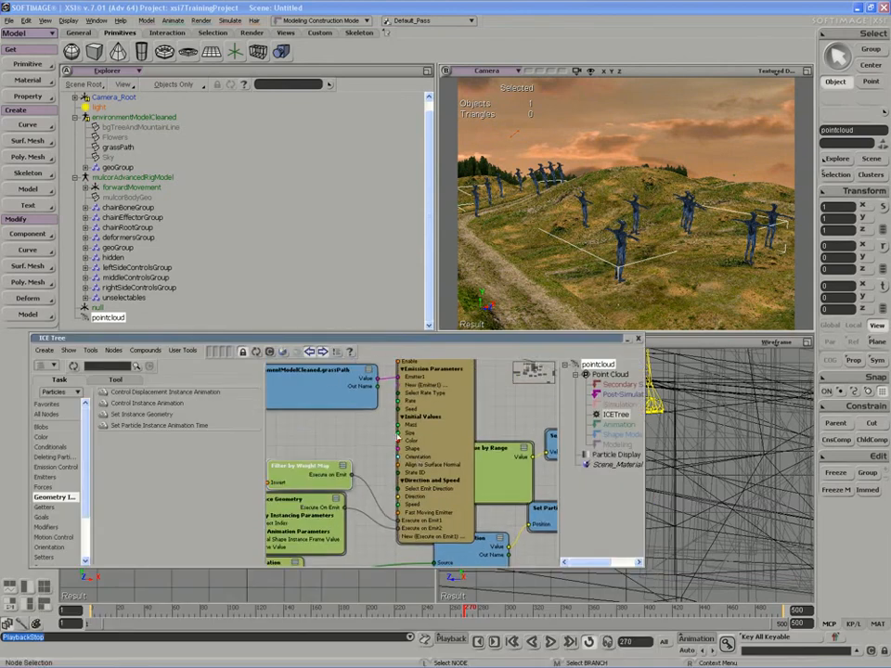
left_click(631, 644)
type("2")
key("Return")
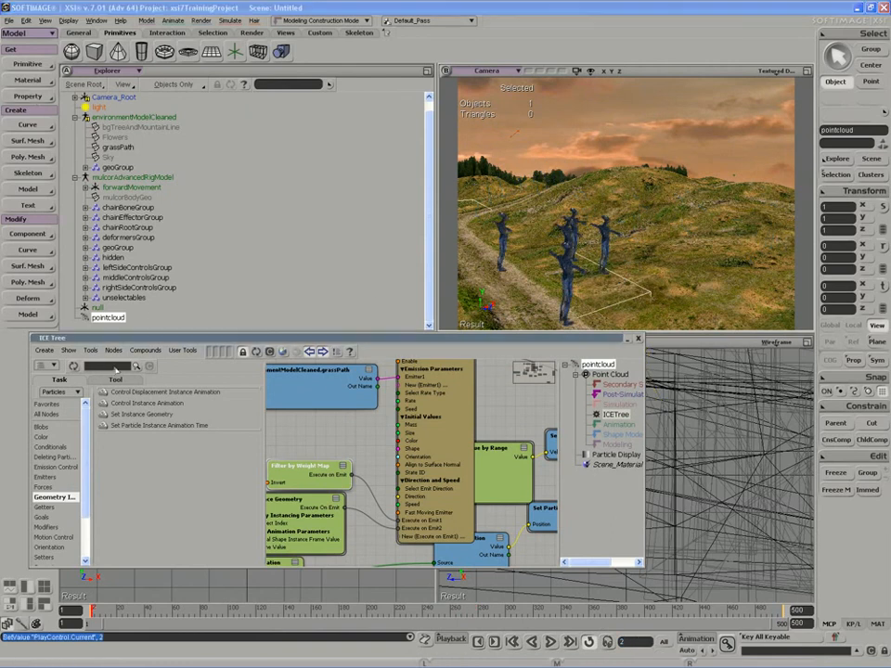
Add another Randomize Value by Range node and connect its Value to the Size of the Emit In Place node.
left_click(110, 366)
type("random")
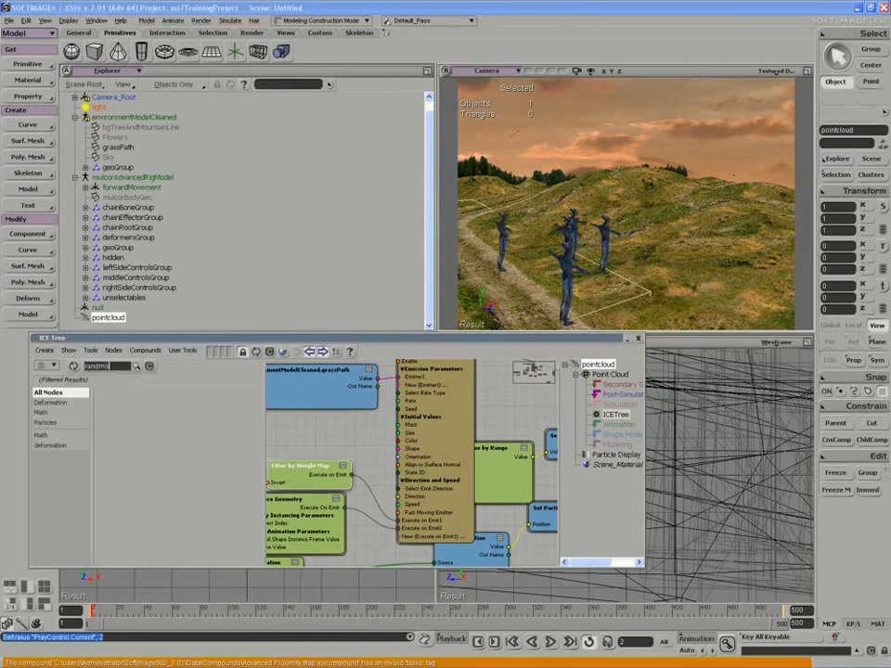
left_click_drag(144, 425, 292, 437)
double_click(419, 442)
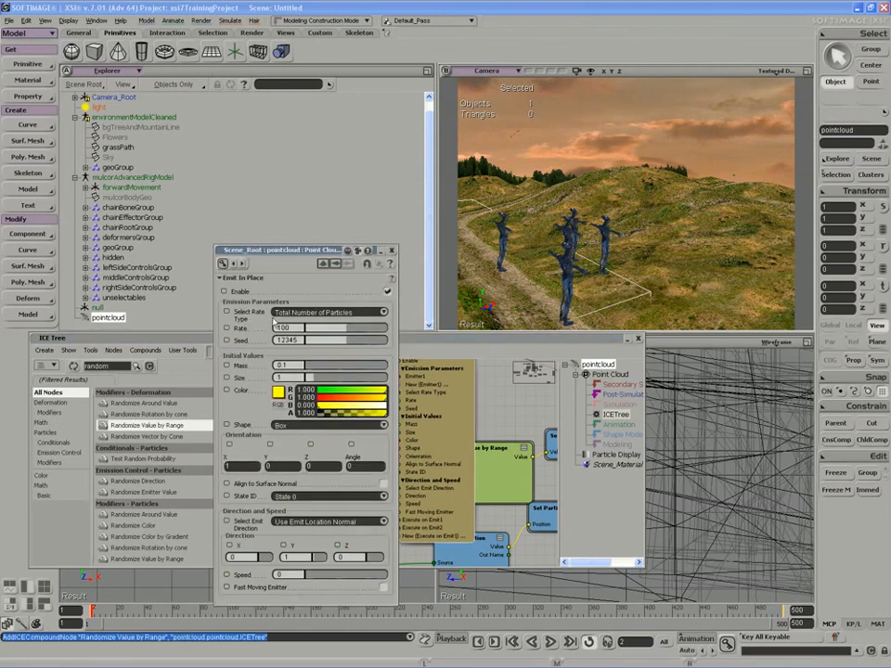
left_click(391, 252)
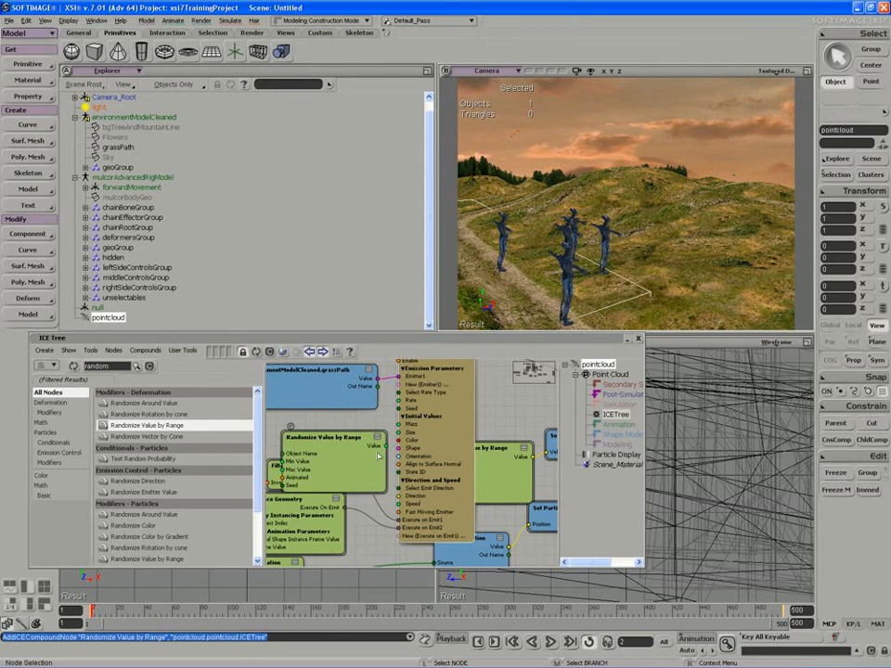
Turn off Animated on the new Randomize Value by Range node and set its range from 0.8 to 1.1.
double_click(335, 447)
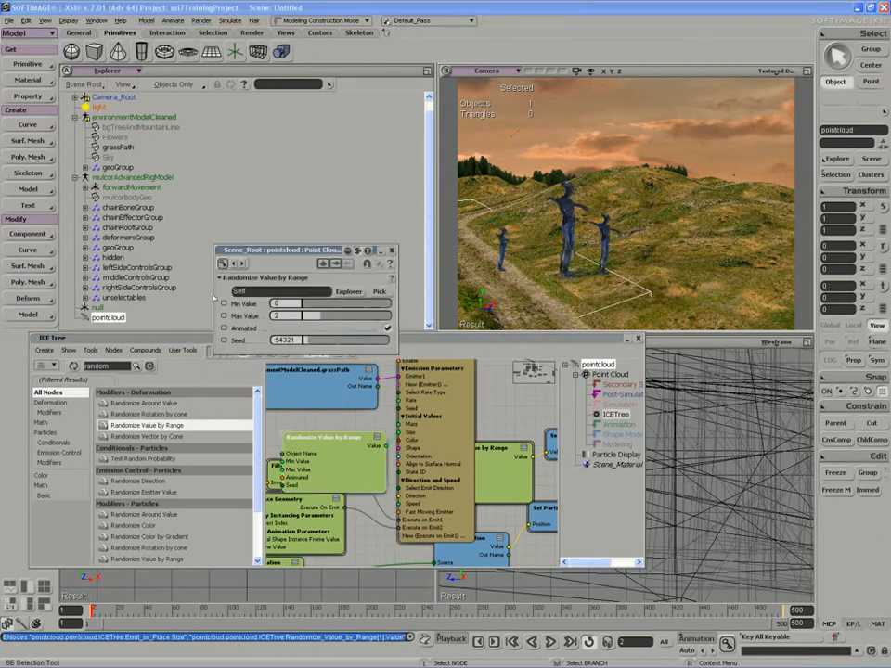
left_click(379, 329)
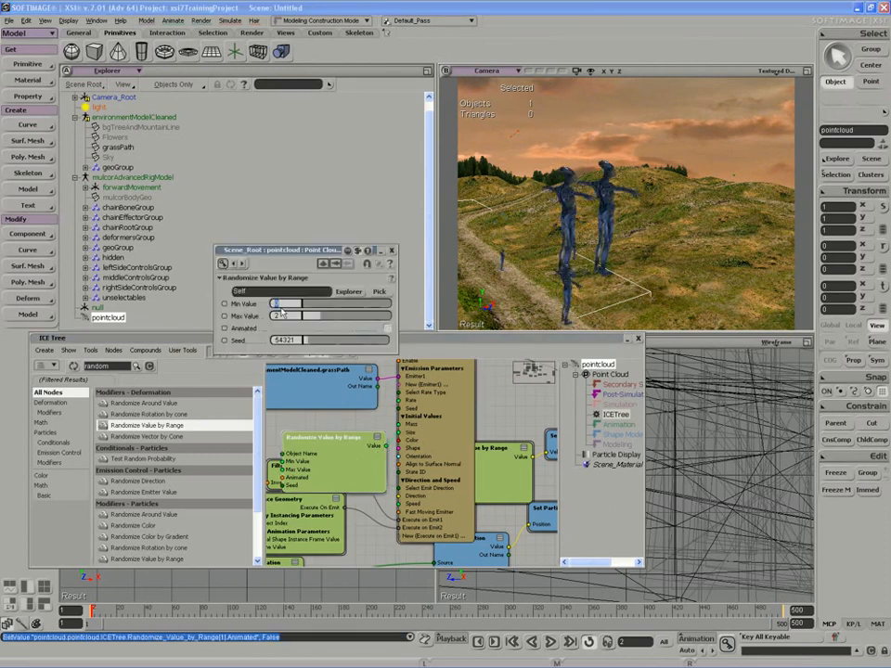
type("0.8")
key("Tab")
type("1.1")
key("Return")
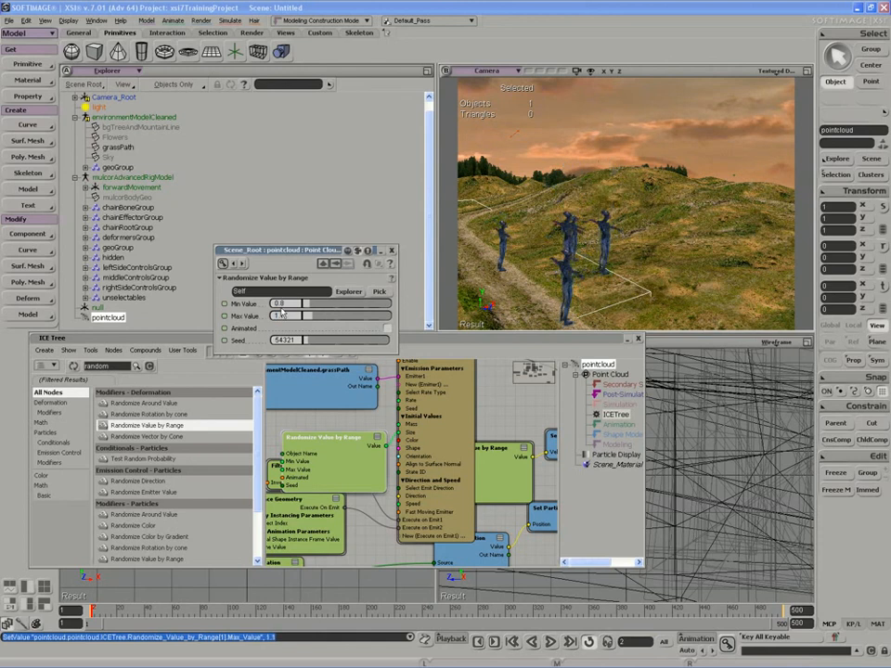
Maximize the Camera view, close the Randomize Value by Range properties, and examine the characters' varied sizes around the path.
mouse_move(591, 216)
middle_mouse_down()
mouse_move(581, 222)
mouse_move(604, 213)
middle_mouse_up()
right_click_drag(603, 214, 605, 198)
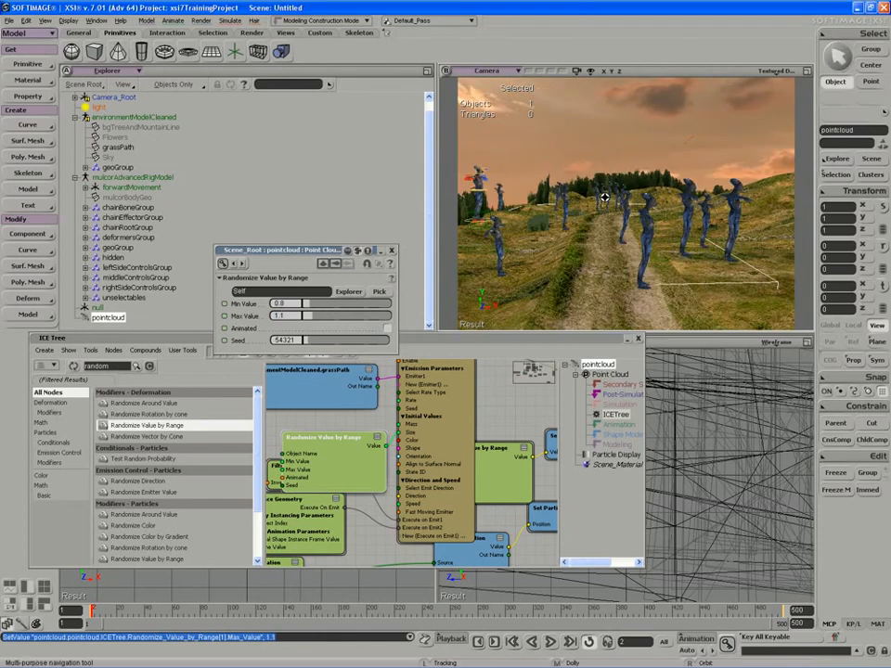
left_click(806, 72)
left_click(635, 337)
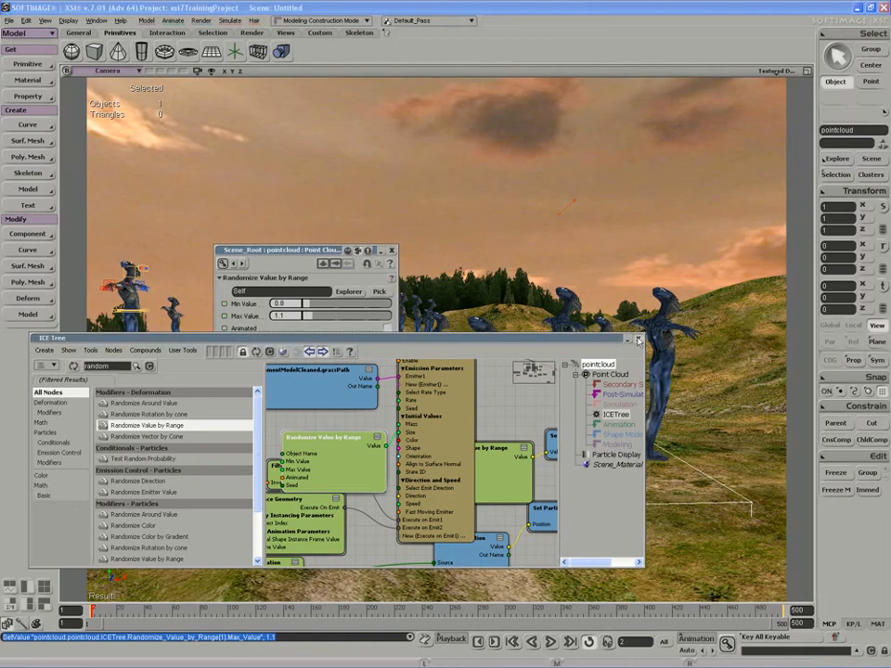
left_click(391, 251)
left_click_drag(403, 339, 412, 422)
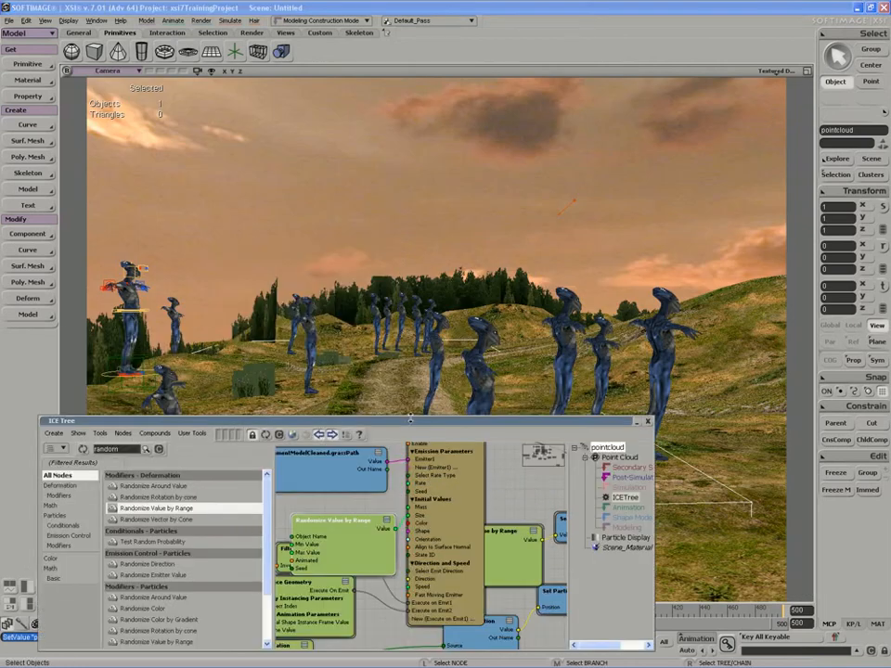
middle_click_drag(414, 307, 411, 278)
right_click_drag(412, 279, 442, 411)
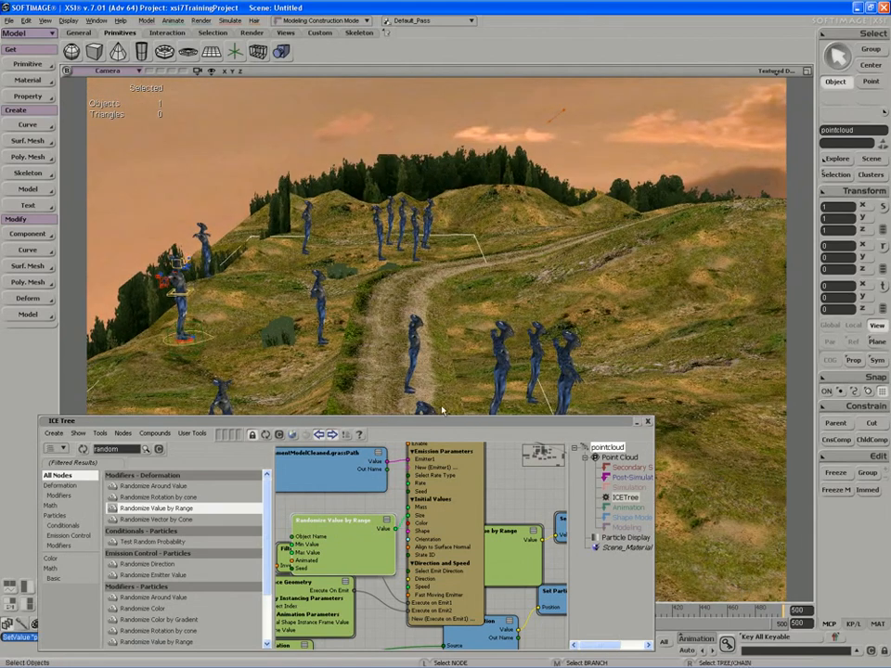
Set the Emit In Place rate to 500 and roll up the property and ICE Tree windows.
double_click(447, 483)
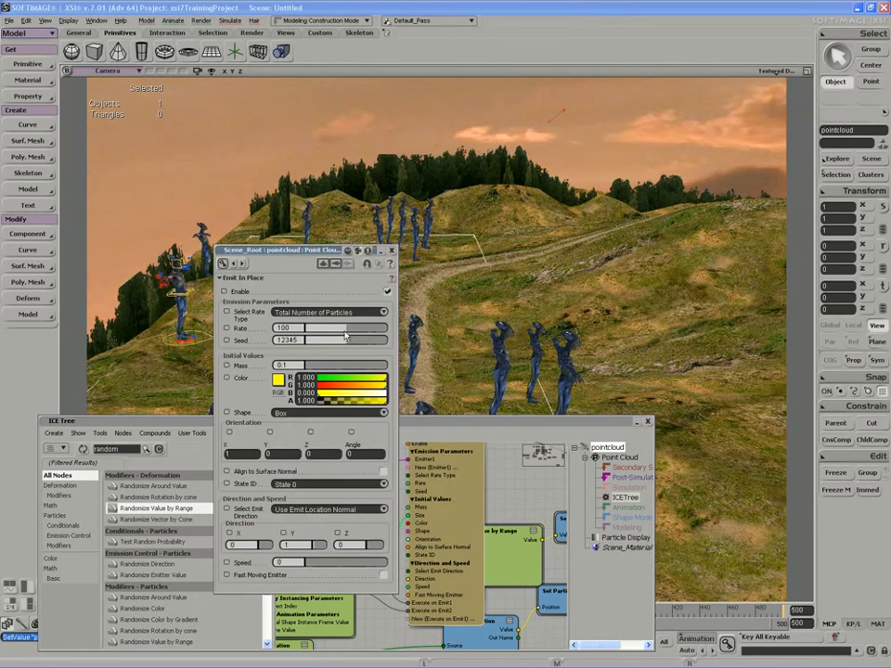
left_click_drag(345, 336, 392, 325)
type("500")
key("Return")
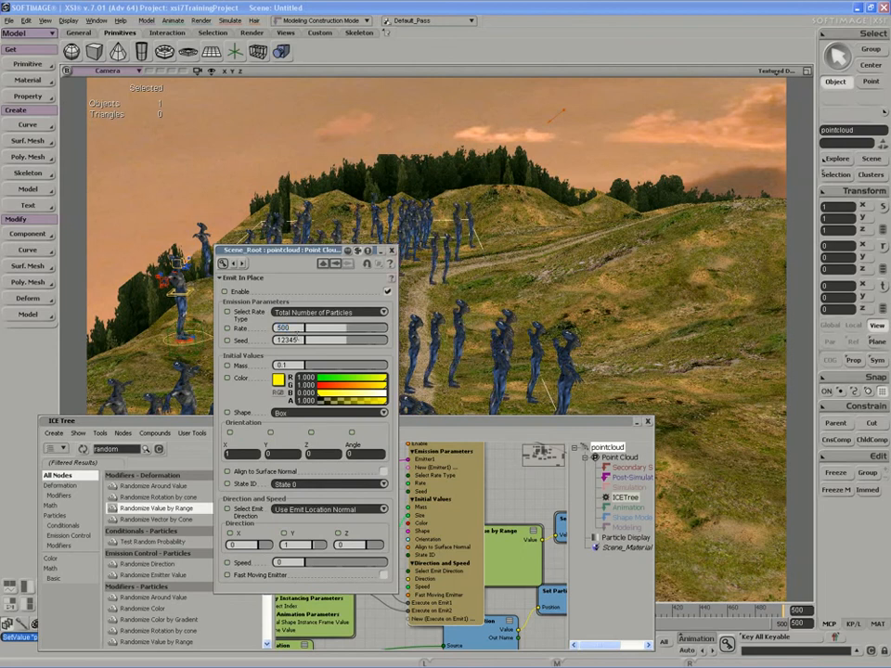
double_click(301, 250)
left_click_drag(301, 250, 219, 123)
double_click(378, 424)
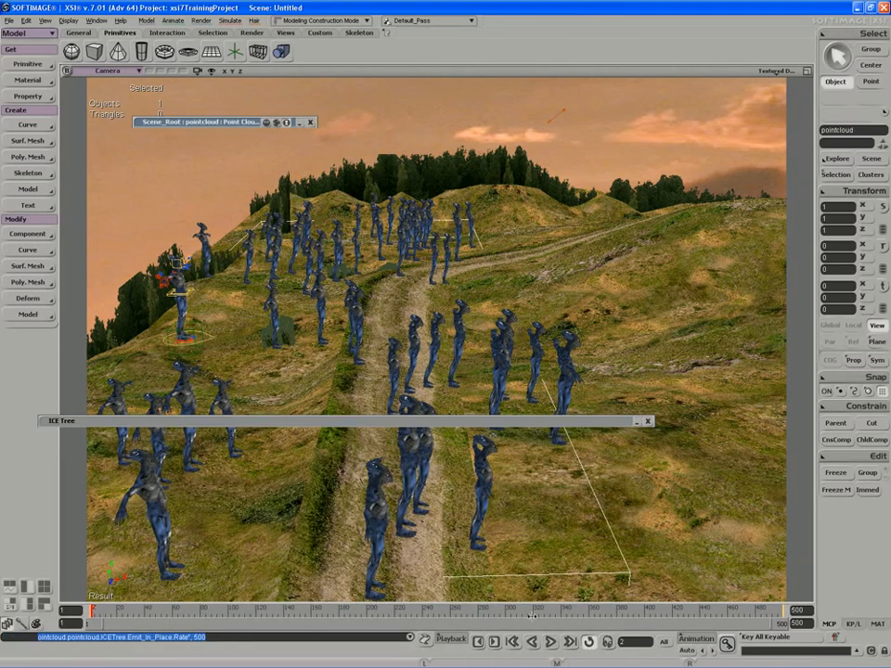
Play the simulation from the start and follow the larger crowd across the hillside in the Camera view.
key("alt+Return")
middle_click_drag(432, 531, 449, 490)
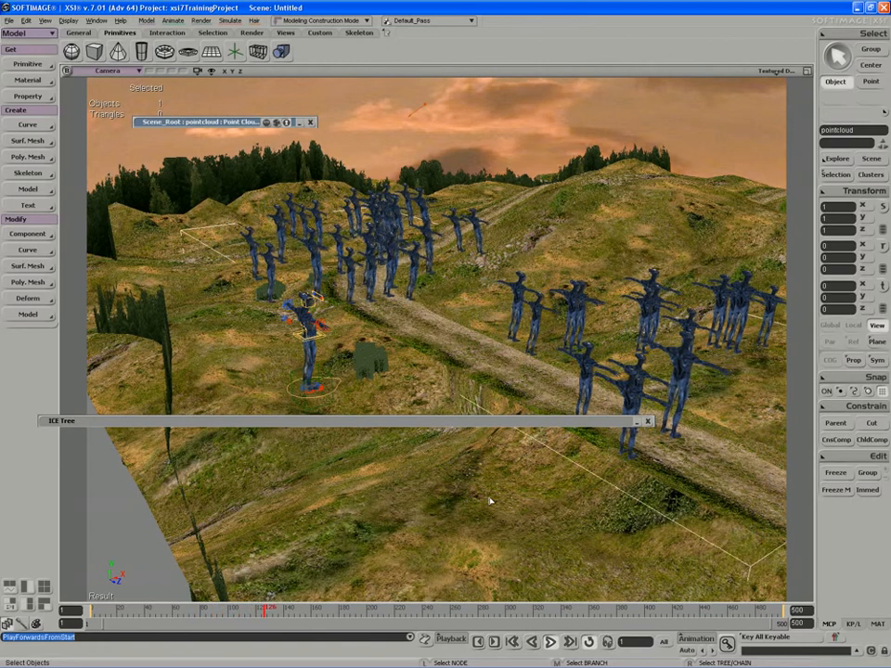
key("s")
middle_click_drag(487, 501, 484, 493)
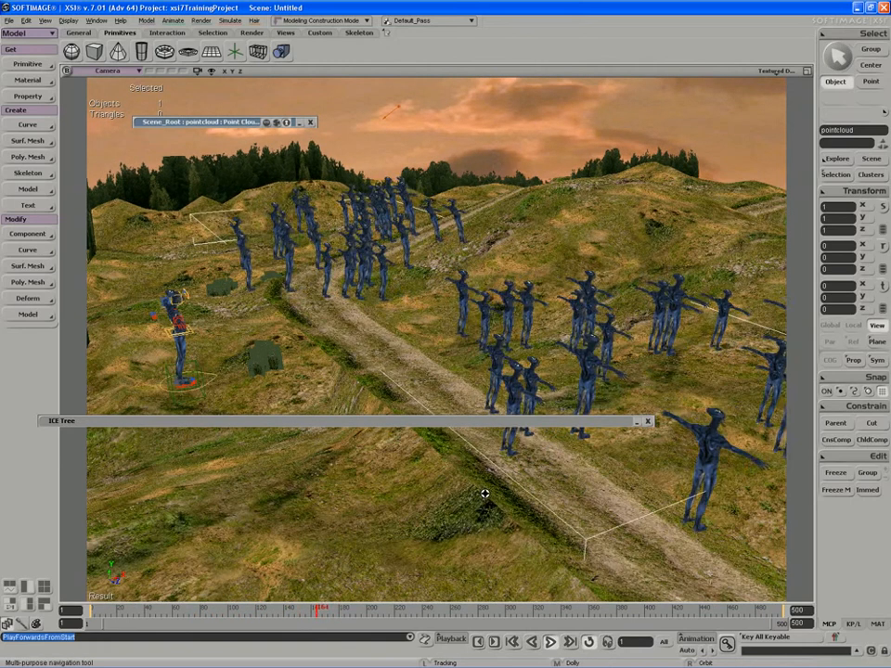
key("Escape")
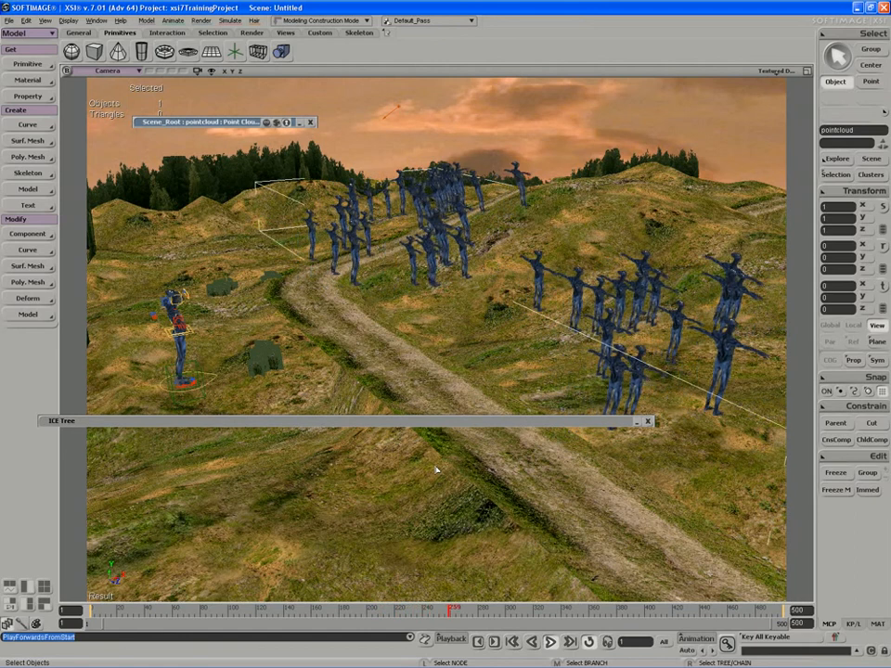
Stop playback at frame 288 and orbit the Camera view to inspect the crowd's spacing.
left_click(558, 643)
key("s")
right_click_drag(557, 392, 518, 395)
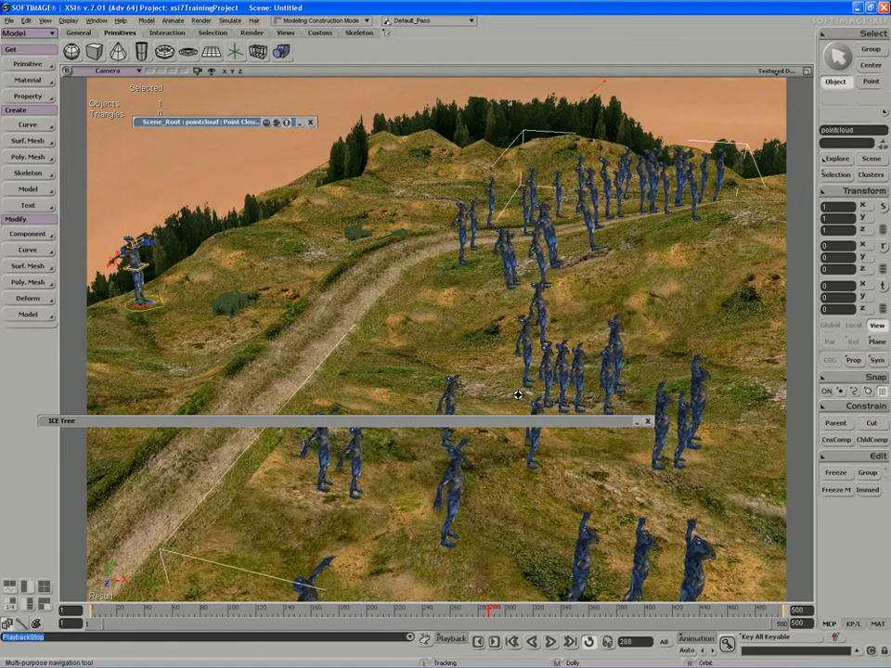
key("space")
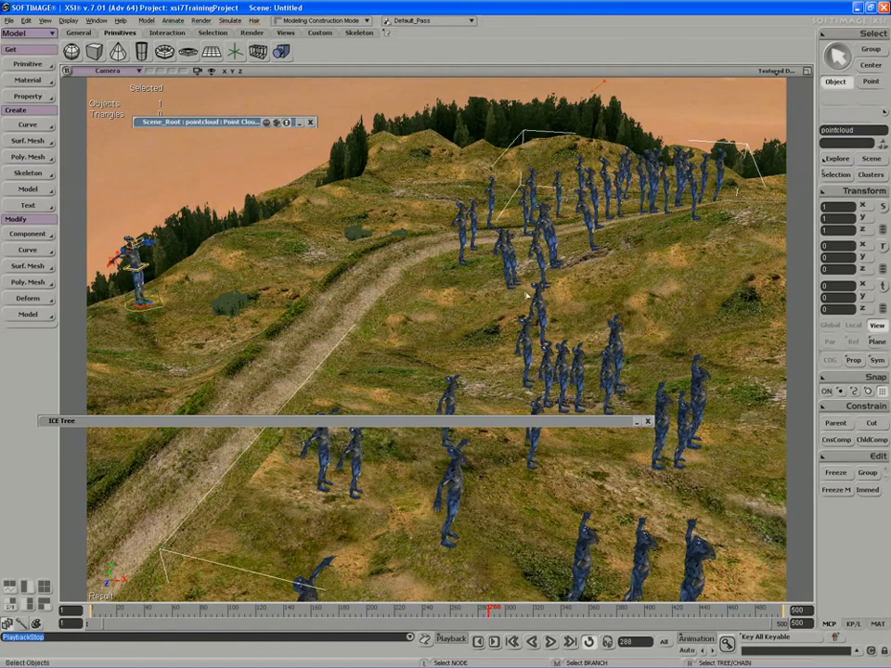
Expand the ICE Tree window and move the Get pointPosition and Set Particle Position nodes away from the emitter nodes.
left_click(437, 422)
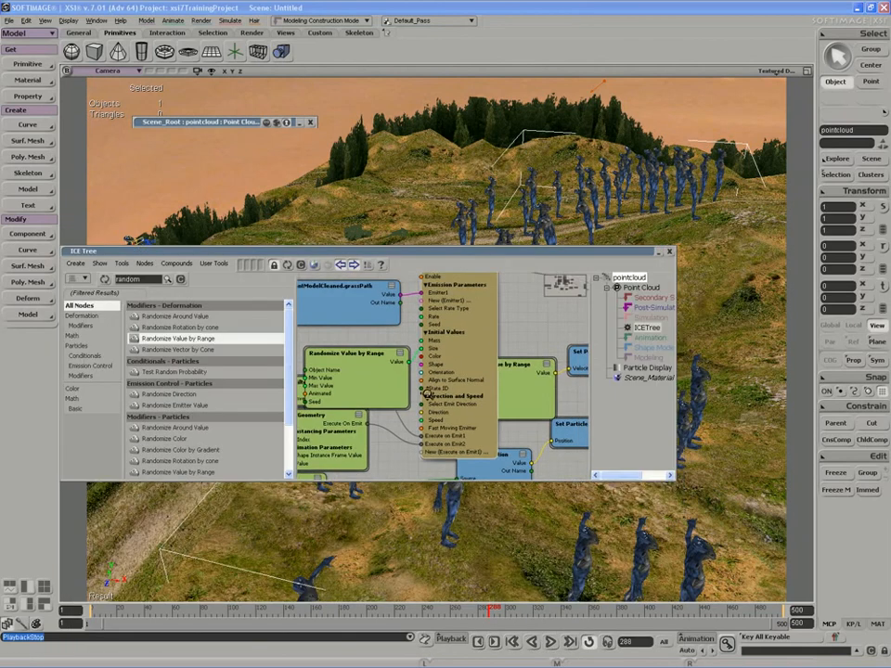
scroll(428, 394, "down", 5)
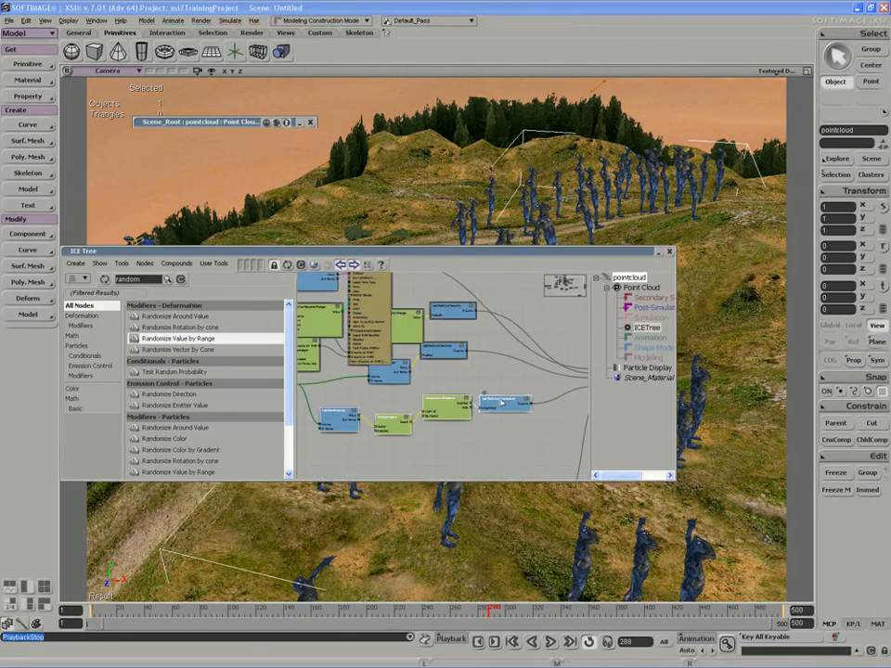
scroll(502, 403, "down", 3)
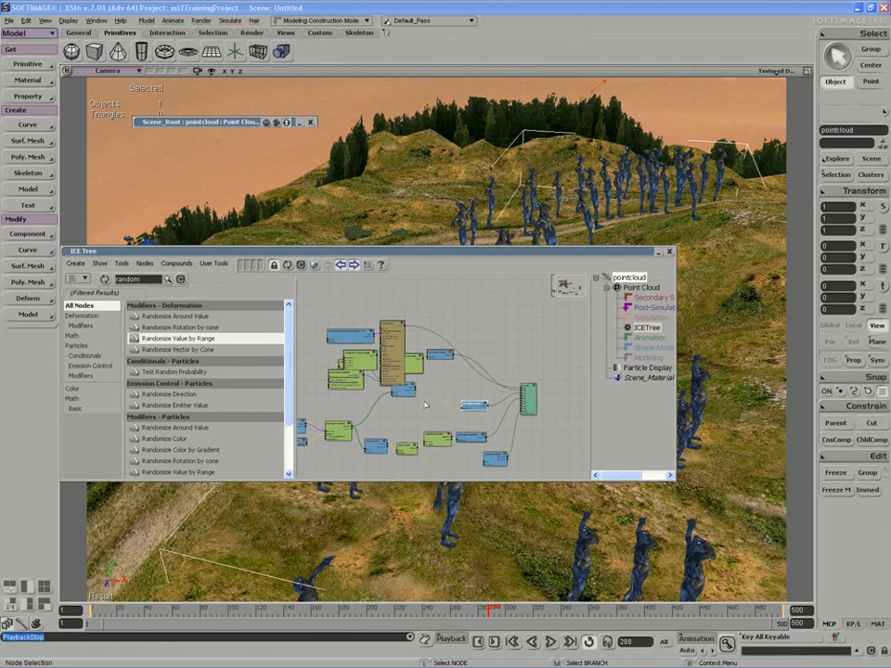
left_click_drag(407, 392, 435, 419)
mouse_move(397, 423)
left_mouse_down()
mouse_move(445, 413)
mouse_move(384, 429)
left_mouse_up()
left_click(385, 437)
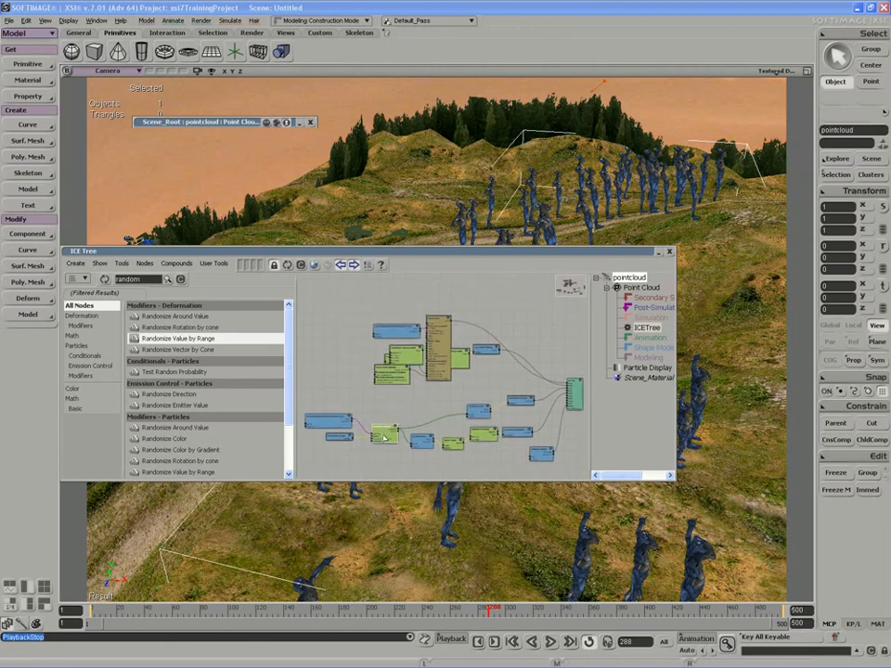
Move the velocity's Randomize Value by Range node clear of Emit In Place and frame the nodes feeding the ICETree node.
scroll(384, 438, "up", 5)
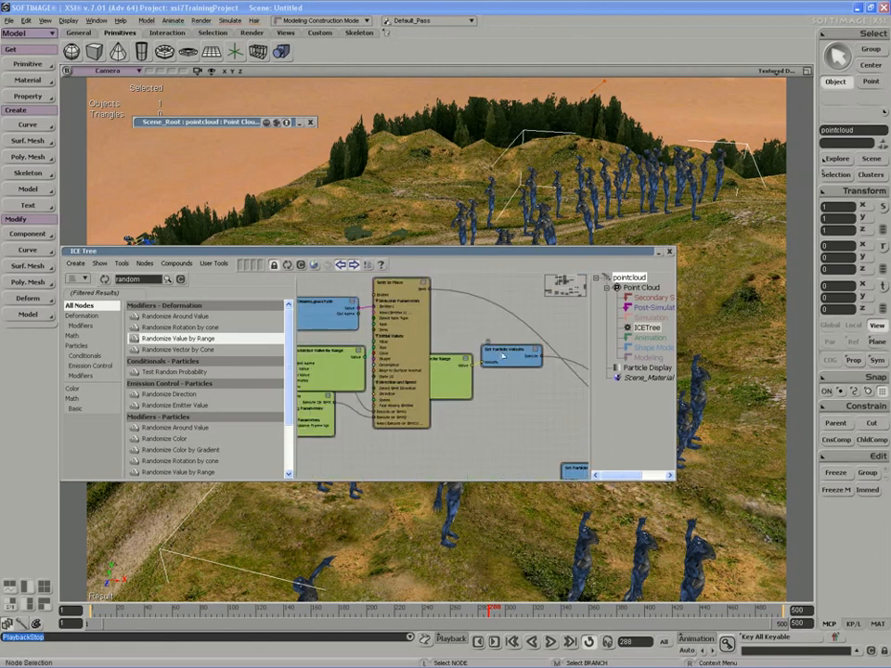
scroll(479, 395, "down", 2)
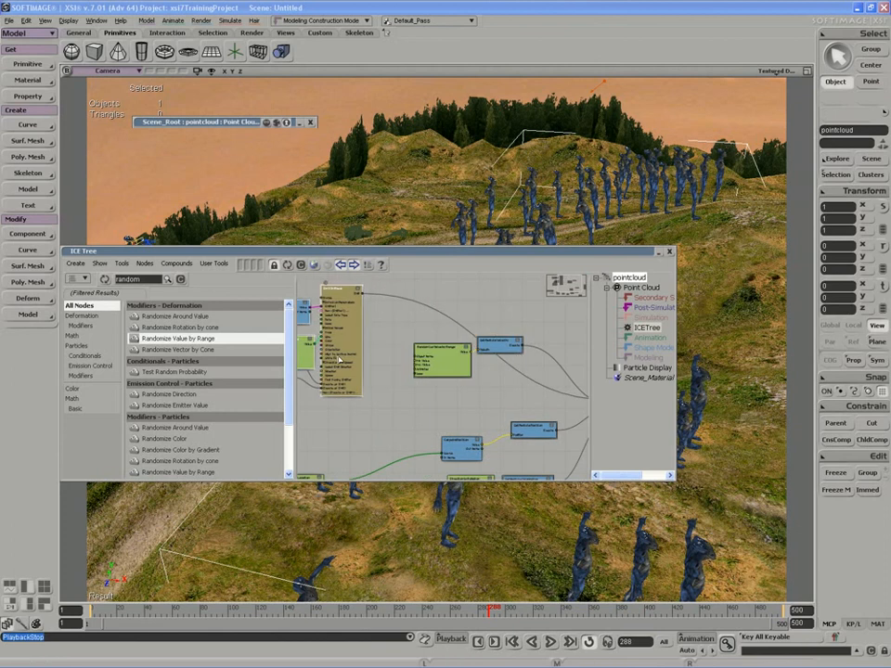
left_click_drag(389, 389, 325, 357)
scroll(431, 383, "up", 1)
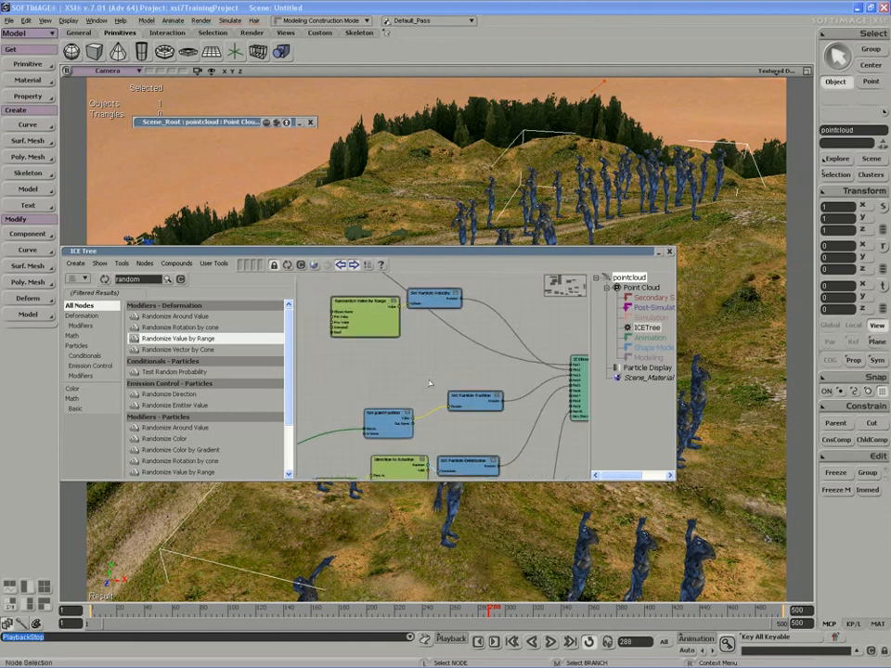
middle_click_drag(429, 304, 410, 362)
key("z")
mouse_move(422, 378)
left_mouse_down()
mouse_move(403, 373)
mouse_move(414, 384)
left_mouse_up()
scroll(403, 373, "up", 1)
key("z")
scroll(436, 397, "up", 1)
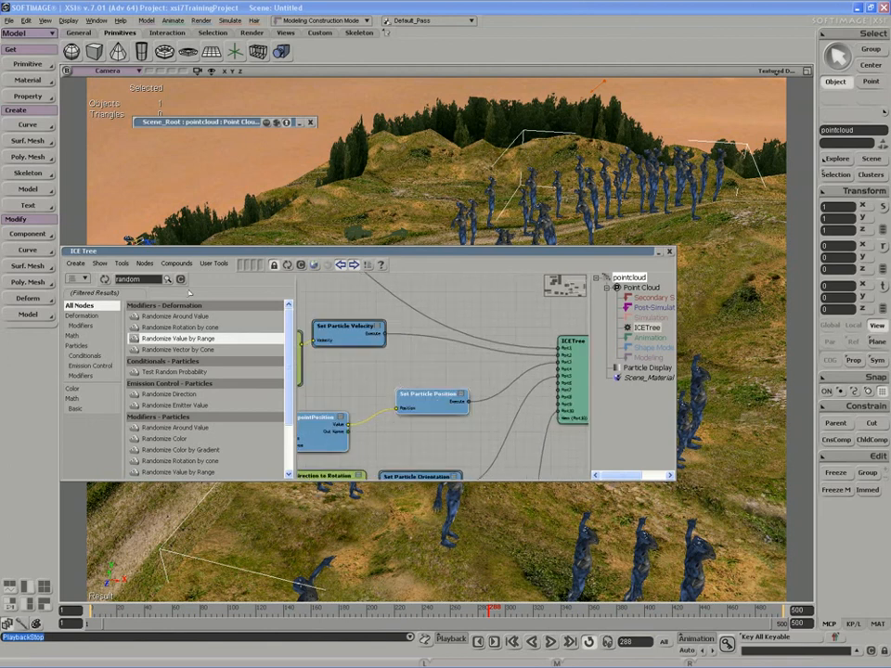
Add an Add Forces node, connect it to a newly inserted ICETree port above Set Particle Position, and make room for it.
type("add")
left_click_drag(156, 316, 517, 367)
right_click(519, 357)
left_click(531, 383)
left_click_drag(428, 397, 423, 421)
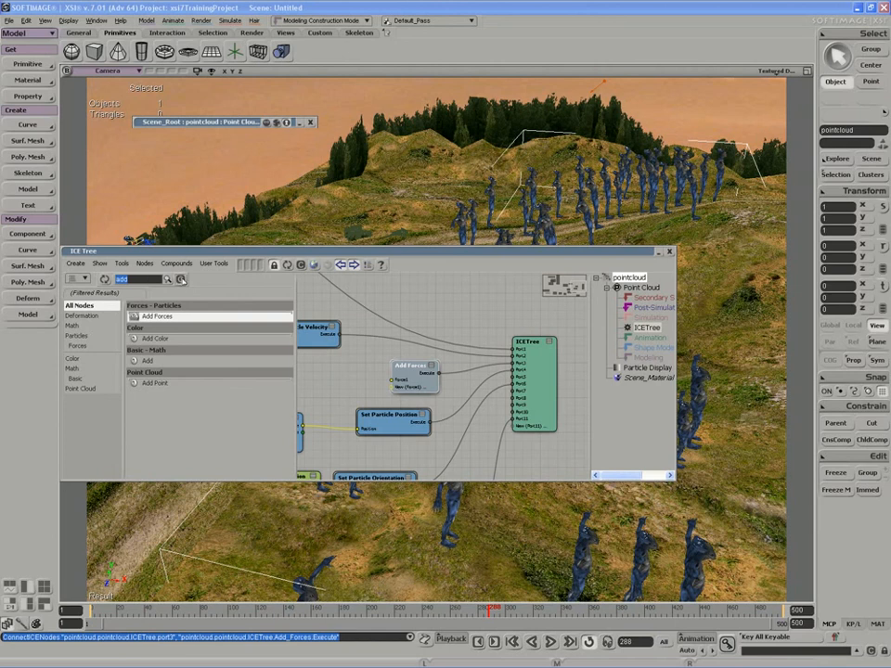
Add a Neighboring Particles Force node from the Forces category and place it in front of the Add Forces node.
left_click(169, 279)
left_click(73, 400)
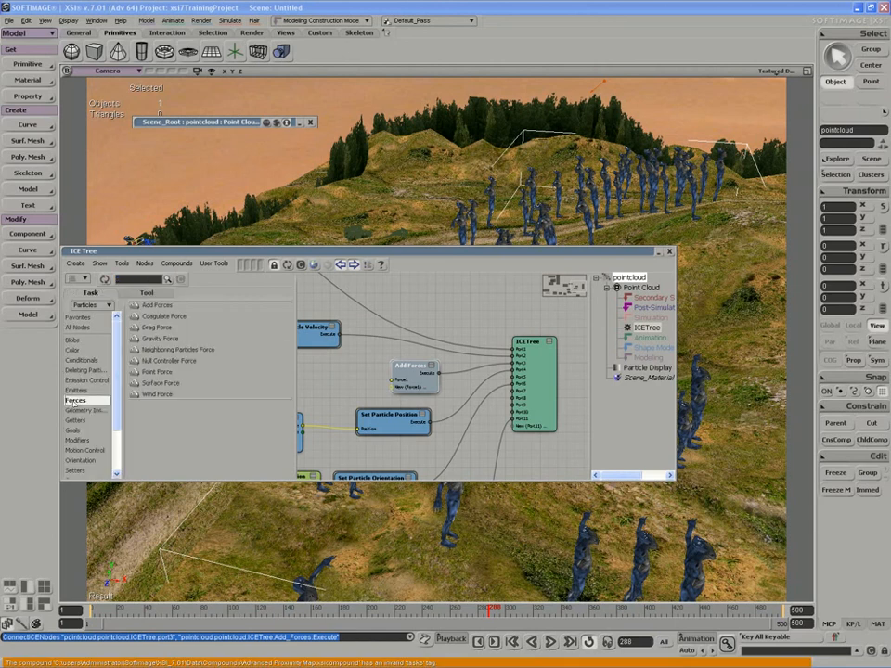
left_click(160, 350)
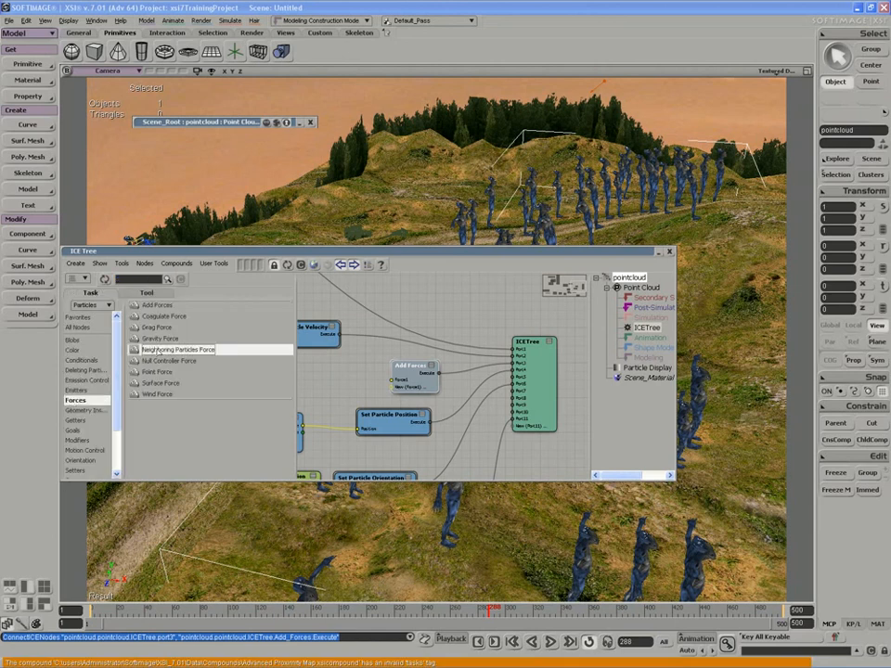
left_click_drag(151, 351, 317, 371)
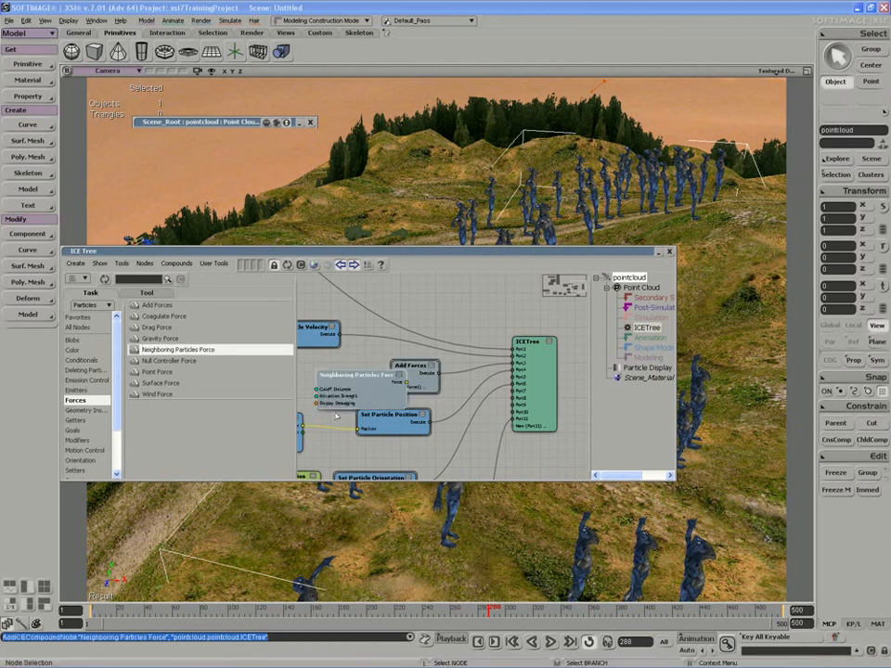
left_click_drag(336, 413, 380, 383)
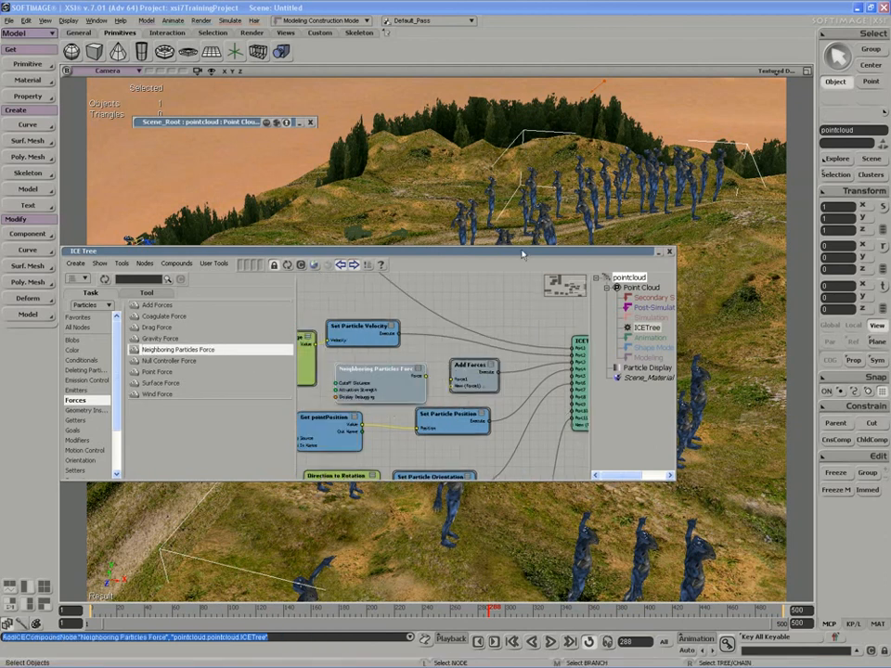
left_click_drag(522, 255, 539, 285)
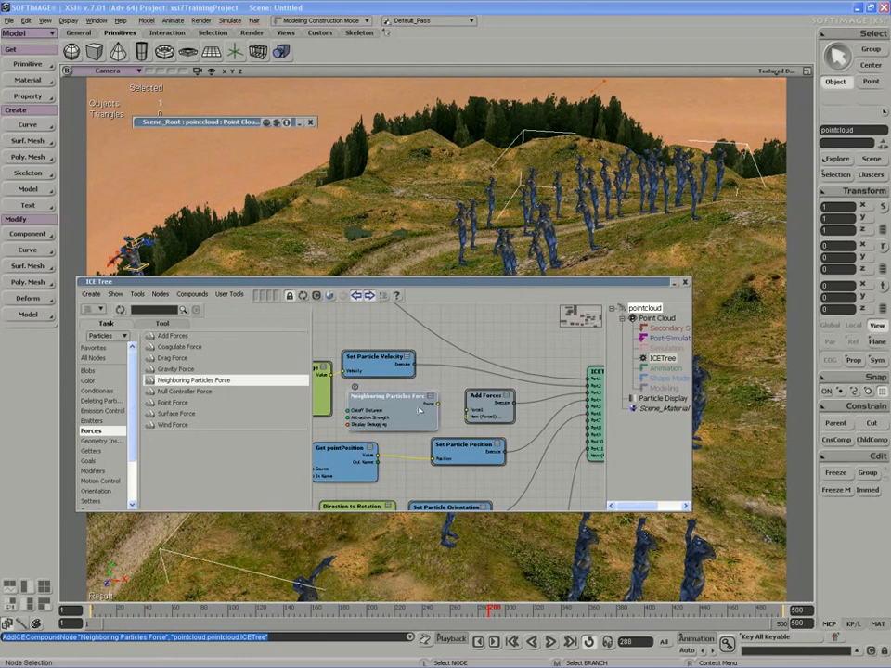
Connect the Neighboring Particles Force output to the Add Forces node and open the force node's properties.
left_click_drag(436, 404, 458, 408)
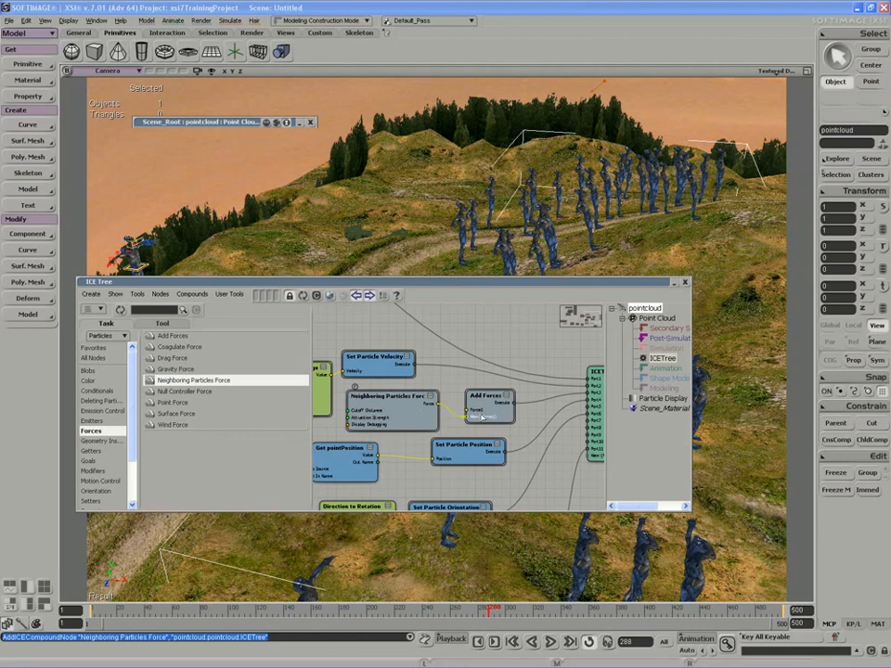
left_click_drag(400, 411, 407, 414)
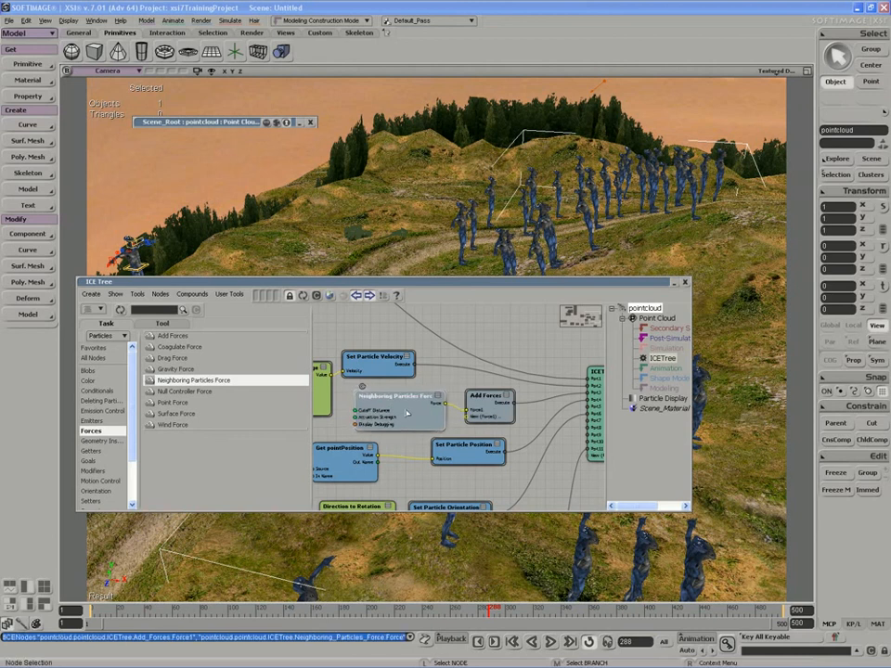
double_click(396, 409)
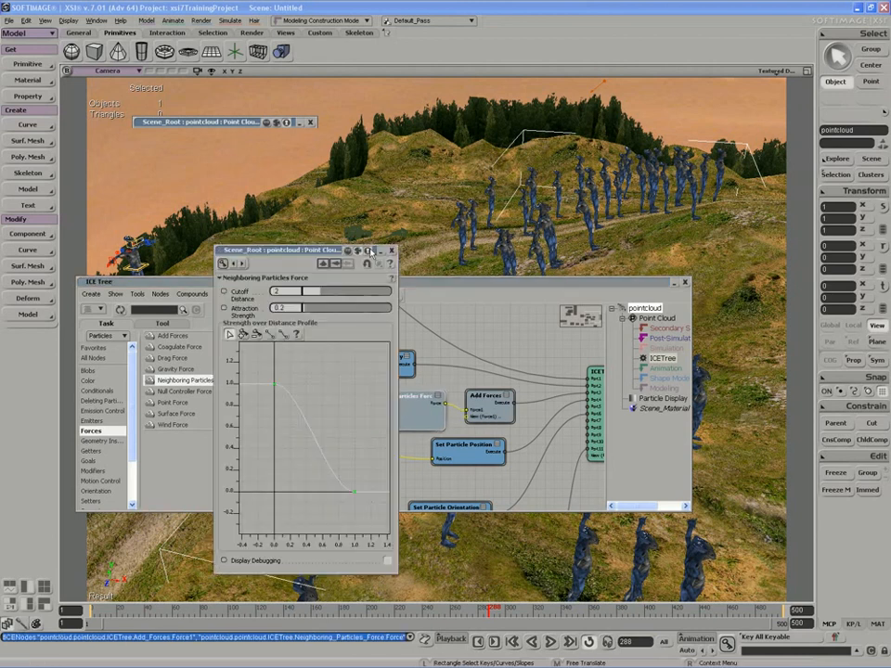
Clear the viewport by collapsing the ICE Tree window, closing the old point cloud property page and moving the force's property page aside.
left_click_drag(325, 251, 241, 234)
double_click(390, 282)
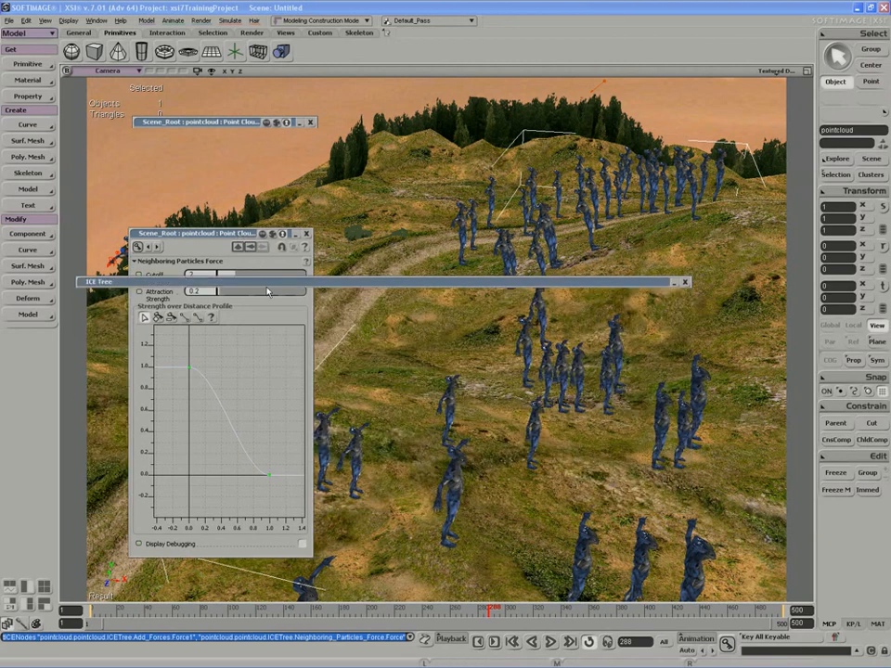
left_click_drag(267, 284, 288, 53)
left_click(310, 122)
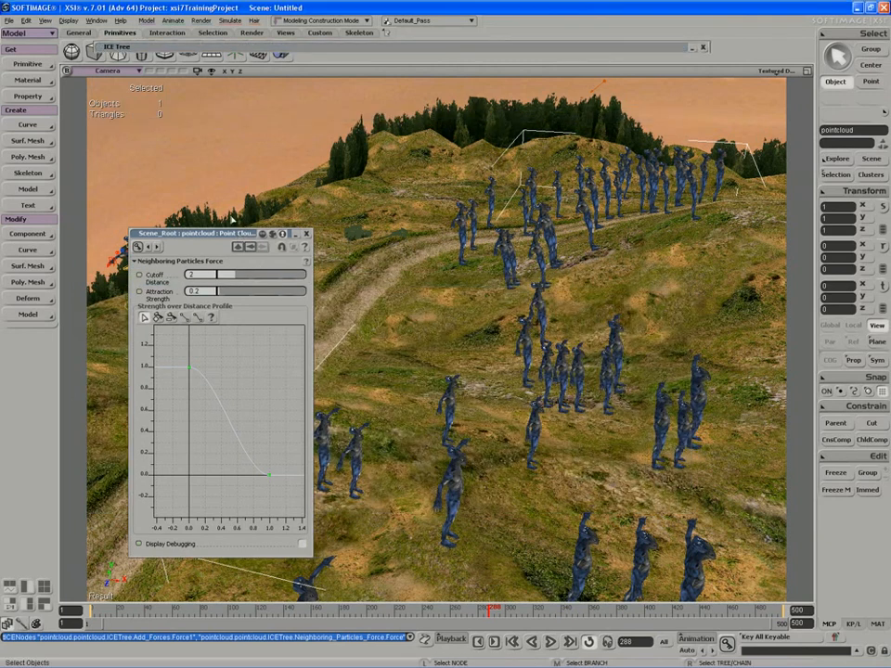
left_click_drag(204, 233, 193, 148)
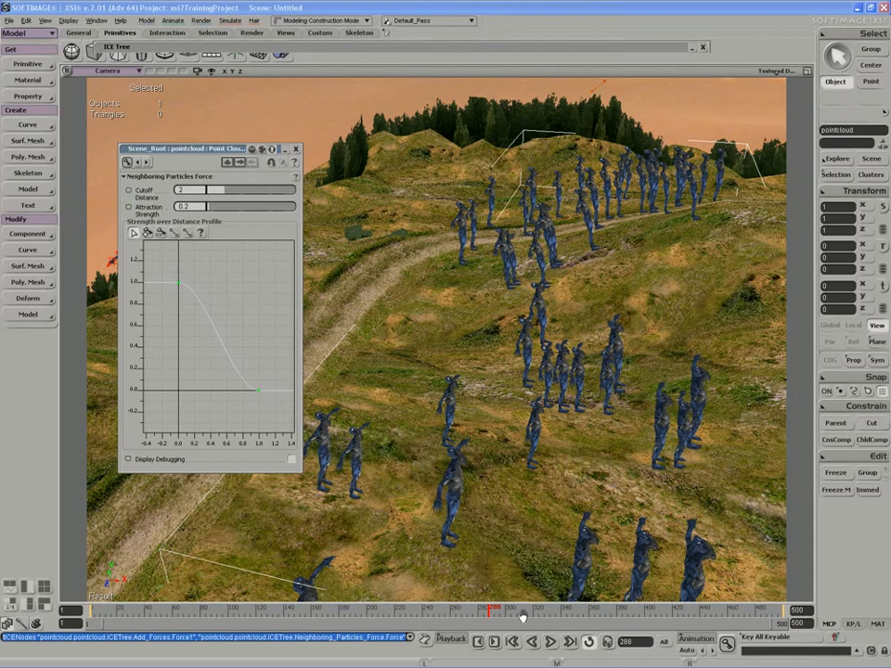
Play the simulation from the start and set the neighboring particles force's Attraction Strength to -3.
left_click(551, 643)
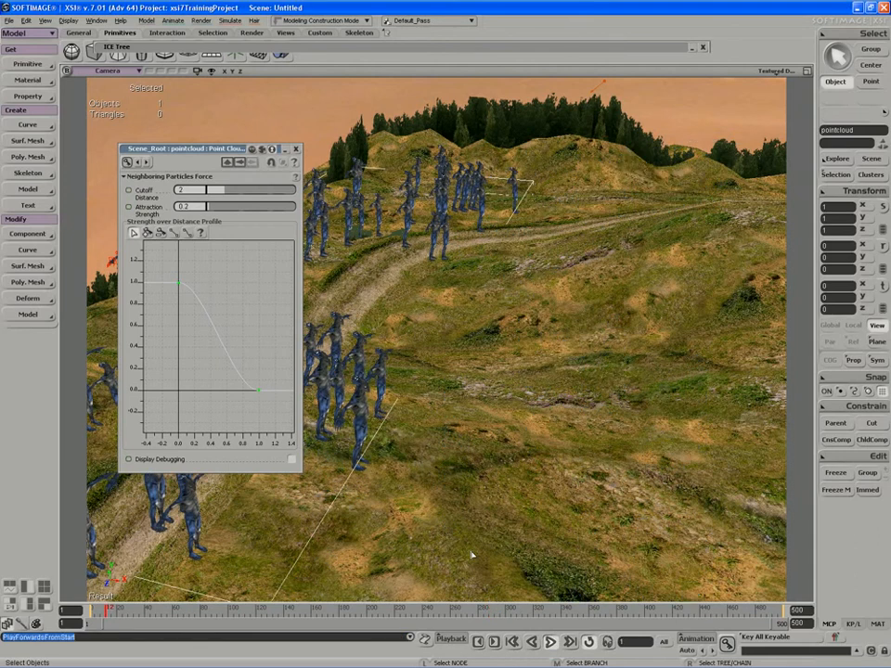
double_click(182, 206)
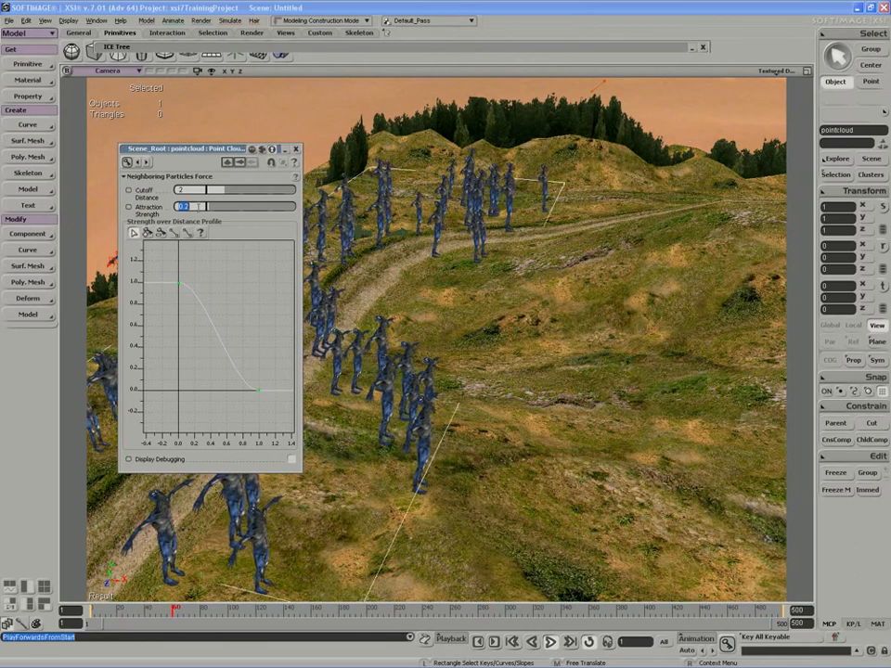
type("-3")
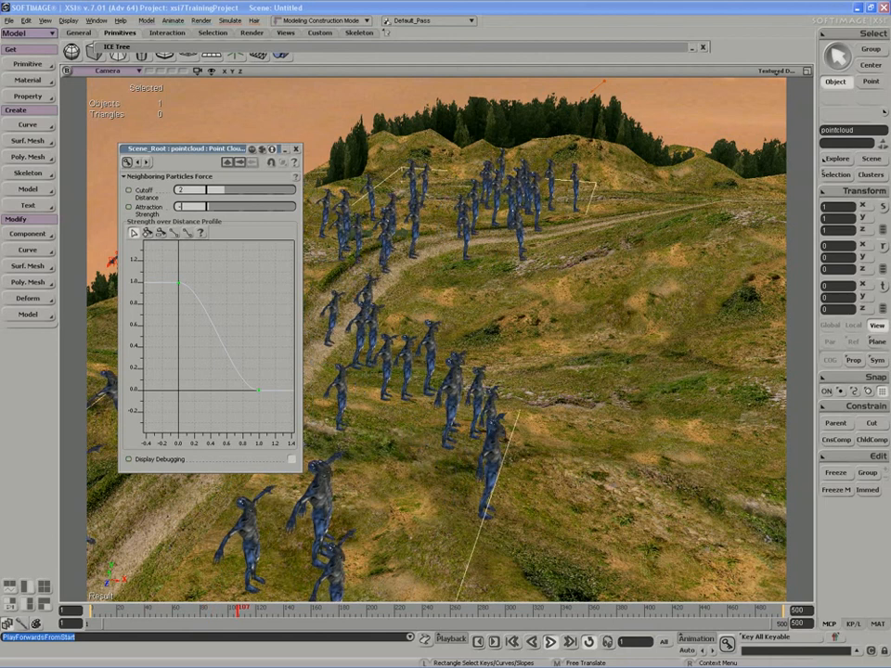
key("Return")
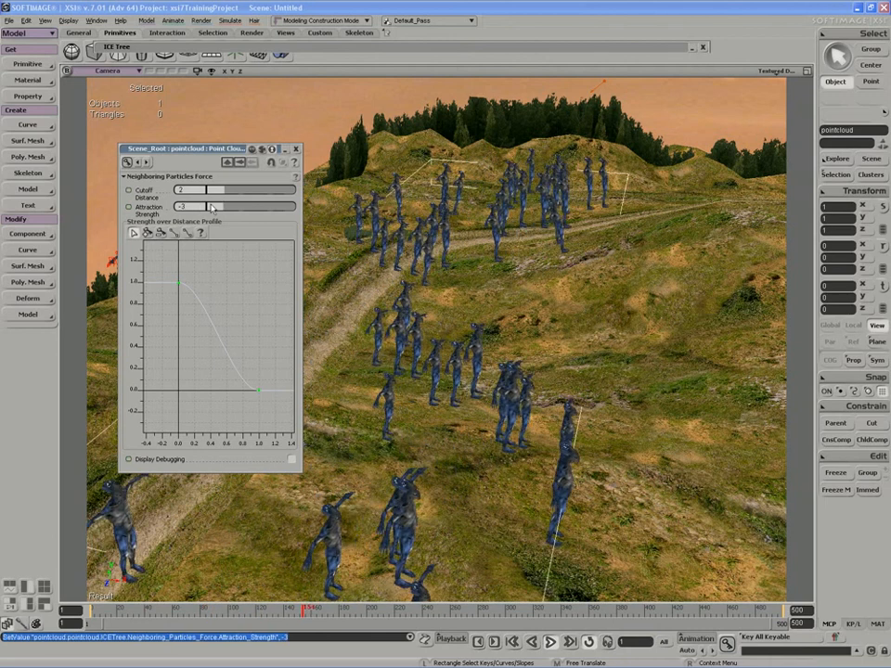
Replay the simulation from the start, viewed from higher up, and raise the force's Cutoff Distance to 10.
middle_click(554, 650)
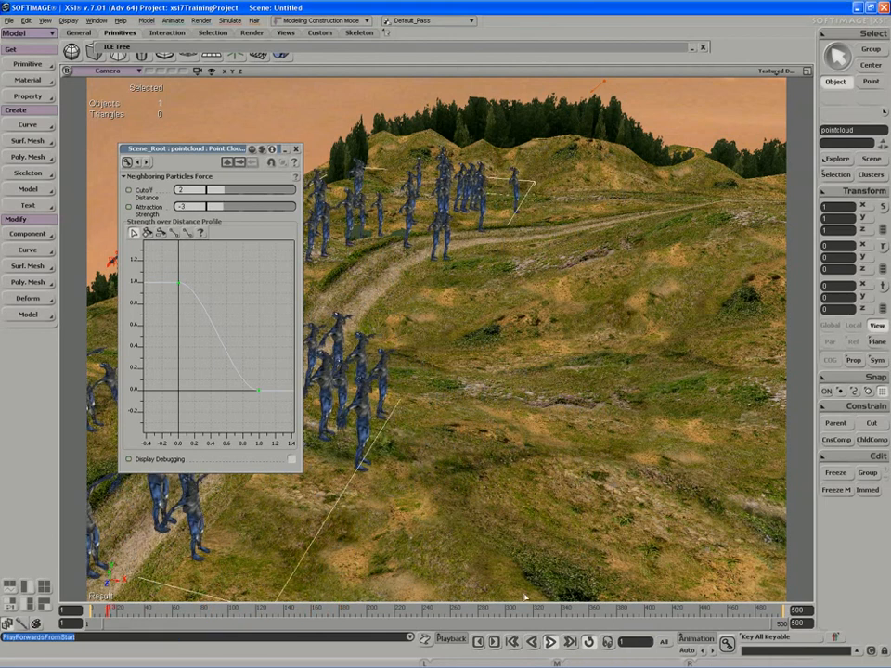
key("s")
right_click_drag(419, 455, 468, 507)
left_click_drag(469, 508, 454, 457)
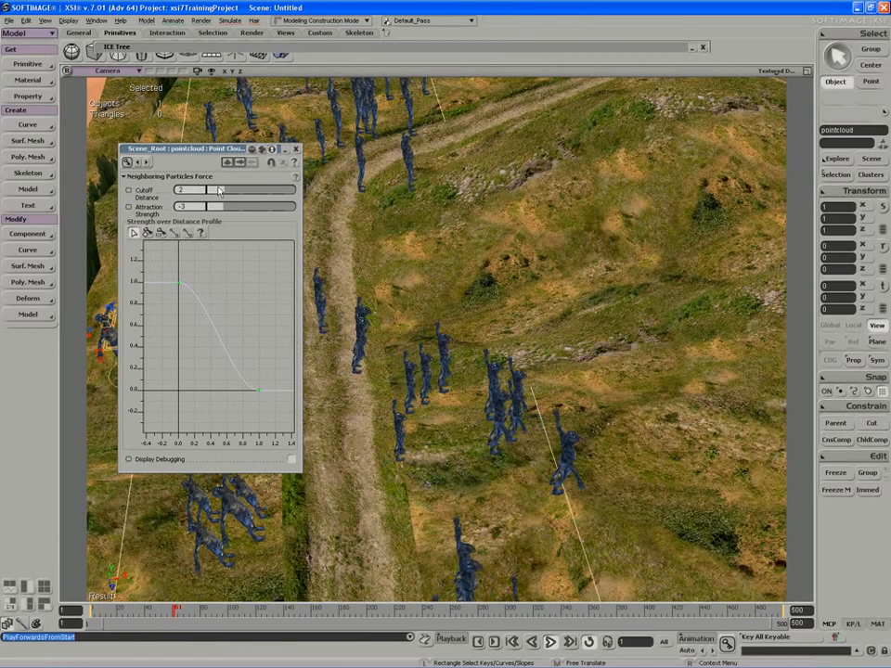
left_click_drag(219, 191, 300, 191)
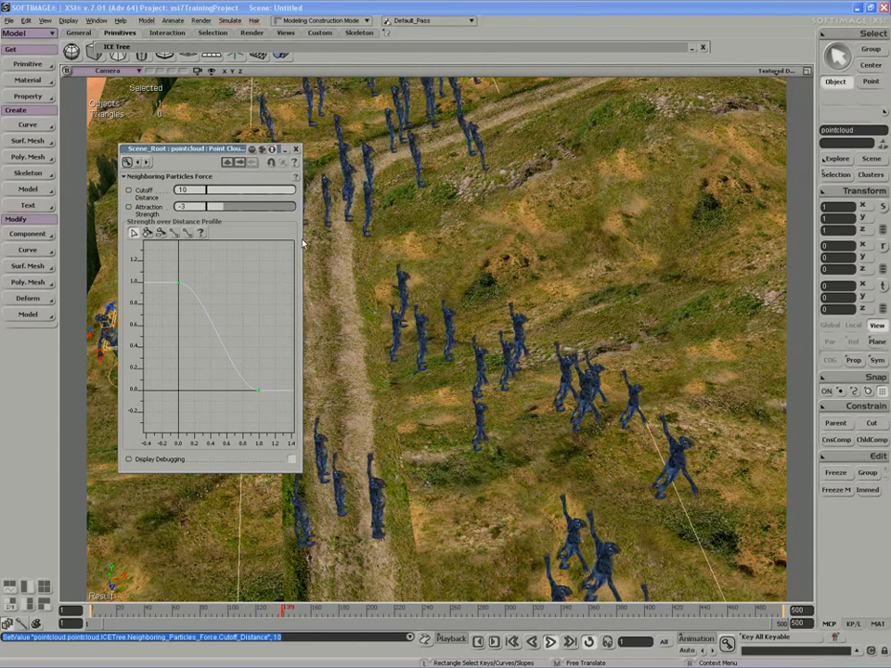
Set the neighboring particles force's Attraction Strength to -8 while the simulation plays.
scroll(386, 338, "down", 2)
key("s")
right_click_drag(386, 338, 374, 383)
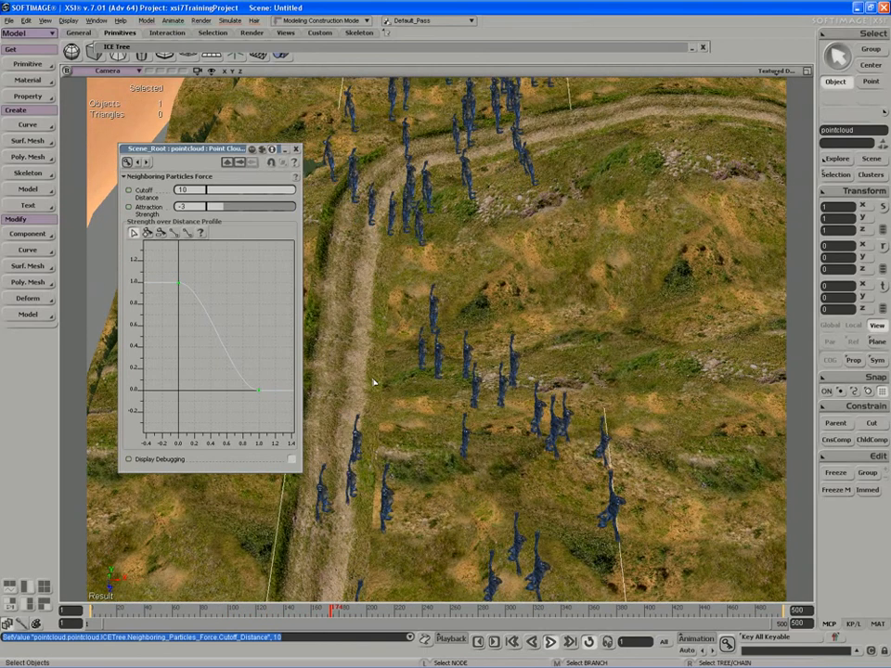
double_click(183, 207)
type("-")
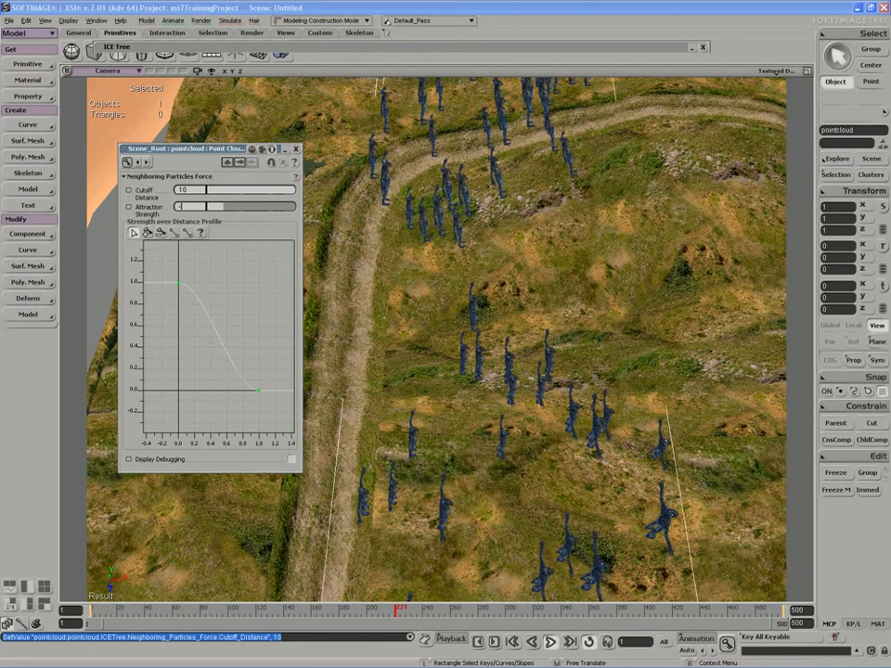
type("8")
key("Return")
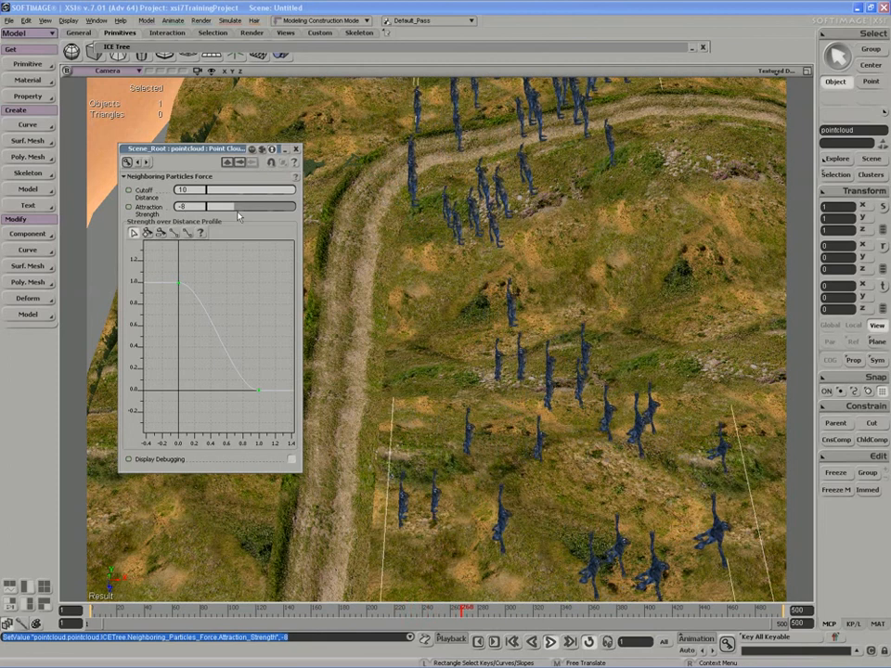
Restart the simulation, look at the crowd from directly above and set the force's Cutoff Distance to 20.
left_click(551, 642)
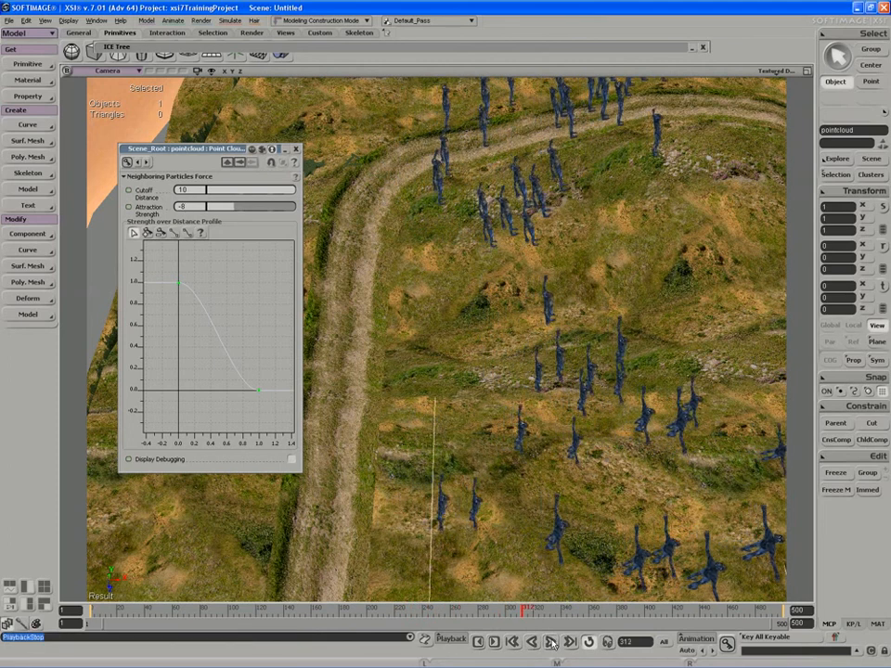
left_click(551, 642)
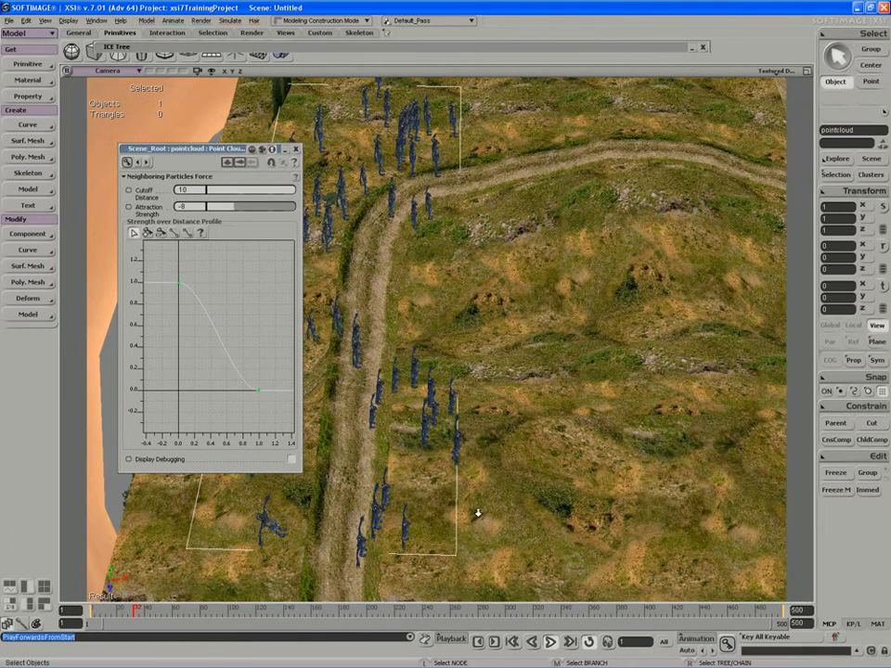
key("s")
right_click_drag(478, 513, 461, 485)
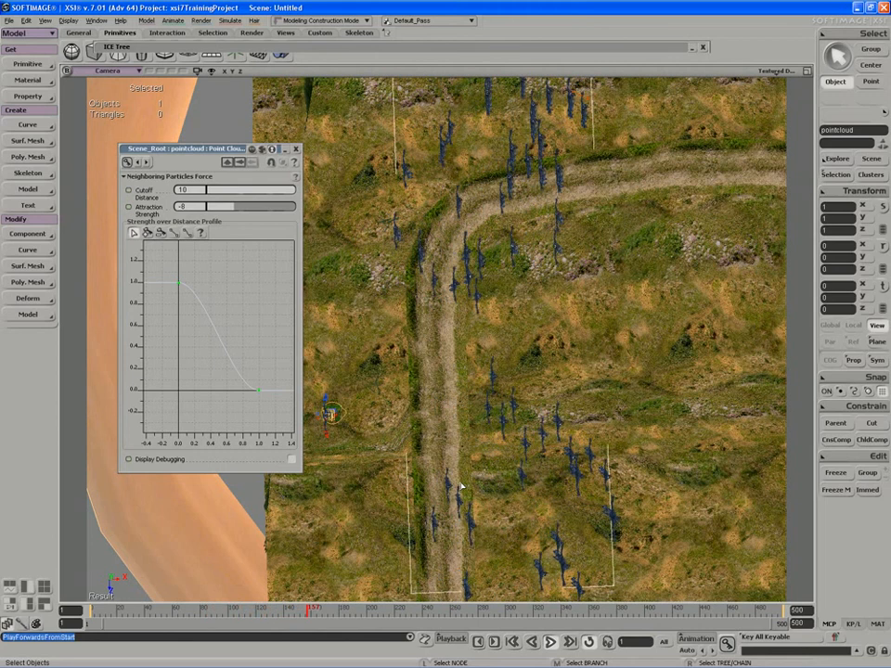
double_click(184, 190)
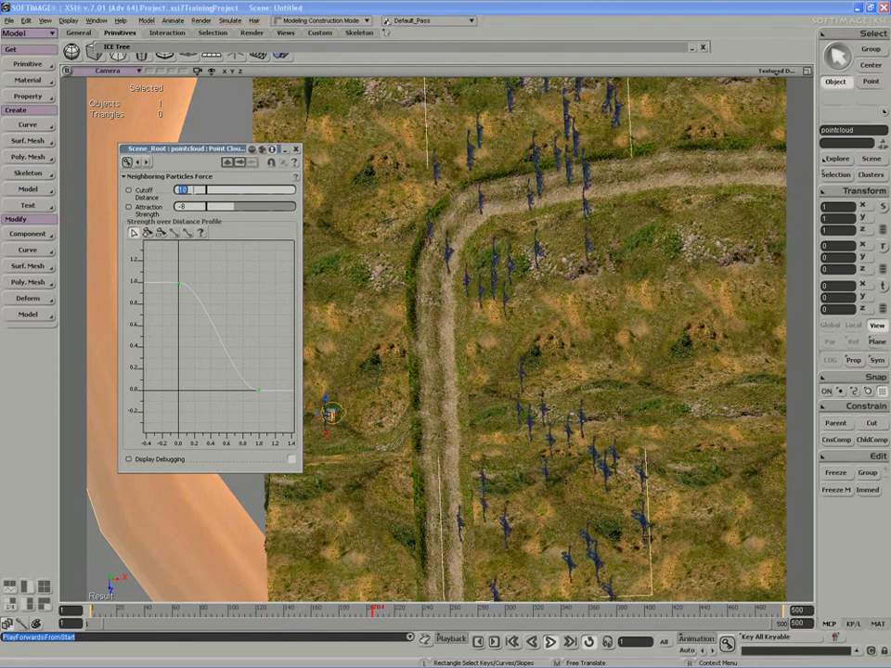
type("20")
key("Return")
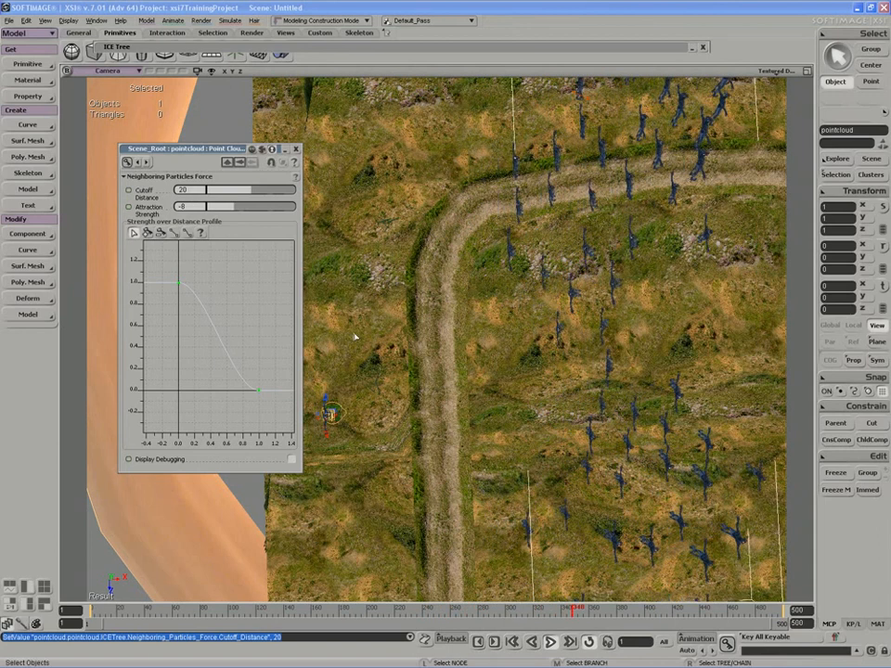
Examine the crowd's spacing during playback from a lower, closer viewpoint and stop the simulation at frame 150.
key("s")
right_click_drag(549, 372, 539, 255)
key("s")
right_click_drag(590, 298, 538, 366)
scroll(547, 371, "down", 3)
key("s")
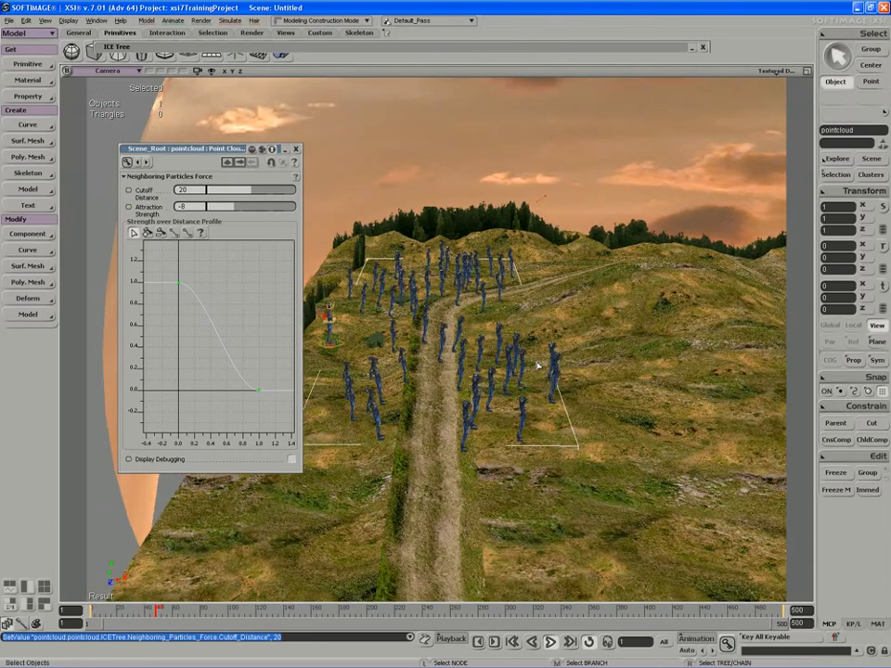
key("s")
middle_click_drag(538, 366, 501, 403)
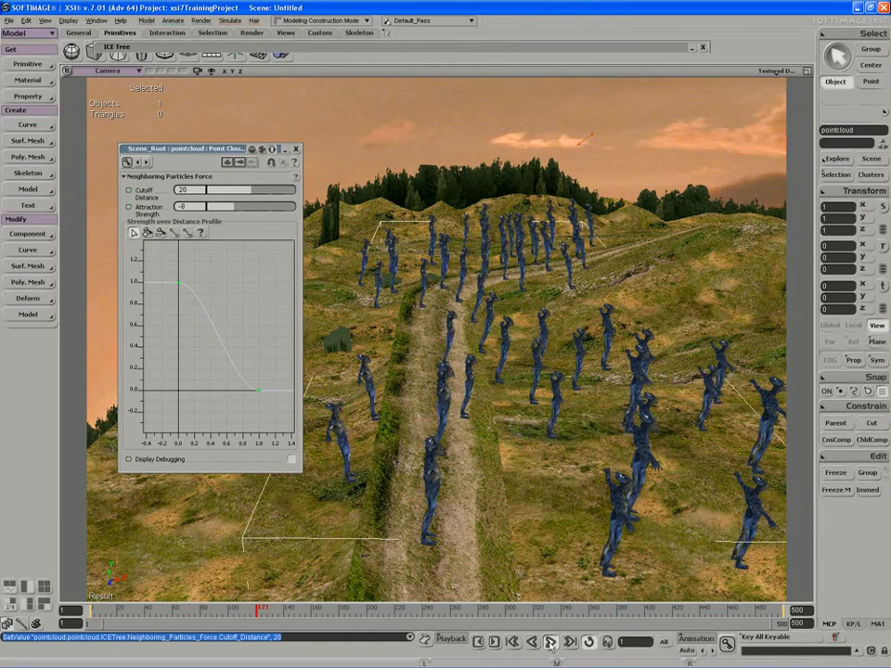
left_click(551, 645)
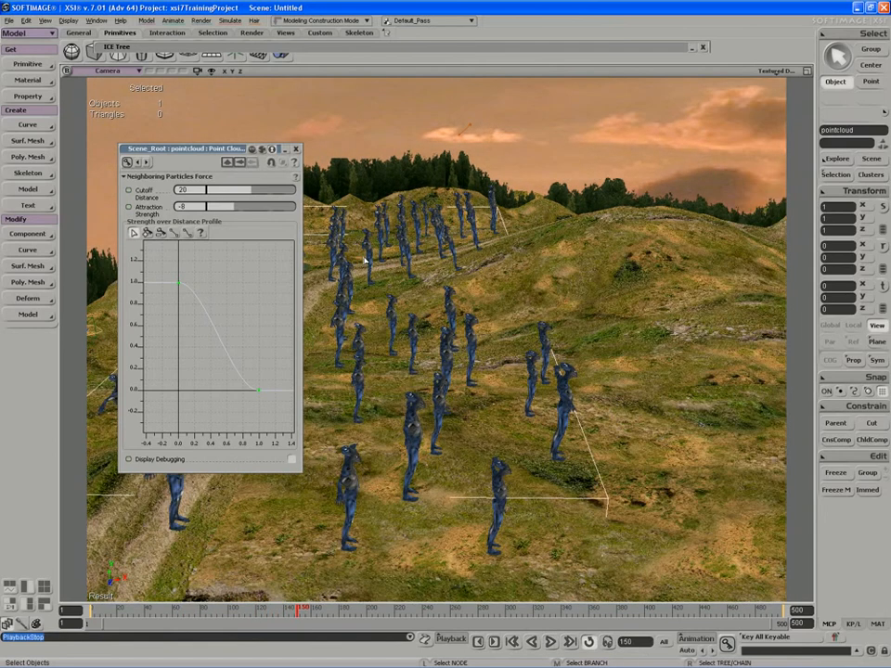
Collapse the force's property page, move it out of the way and frame the whole crowd on the hillside.
double_click(242, 152)
left_click_drag(229, 151, 194, 97)
key("s")
left_click_drag(221, 261, 238, 257)
key("space")
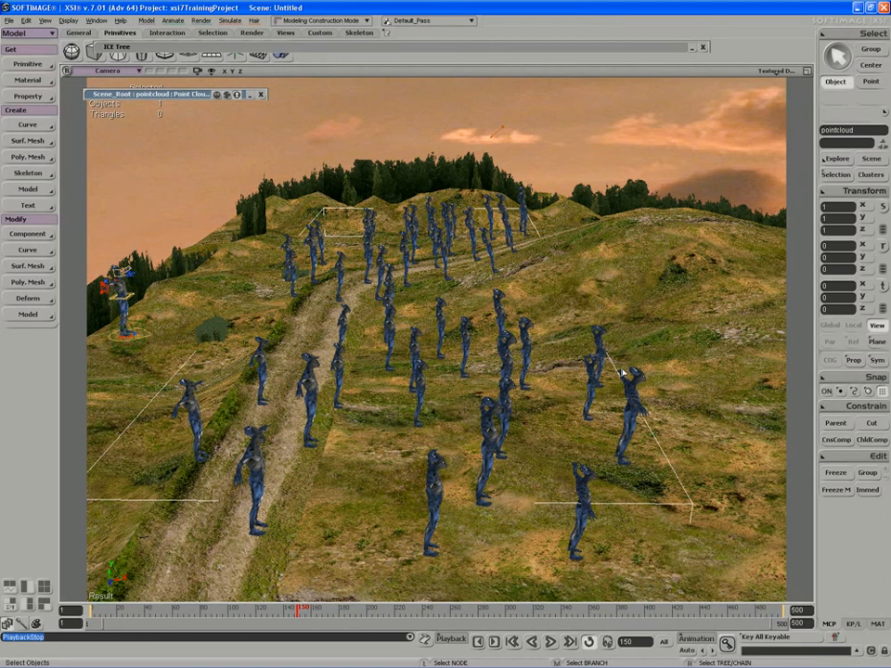
key("s")
middle_click_drag(621, 373, 583, 368)
left_click_drag(583, 368, 585, 365)
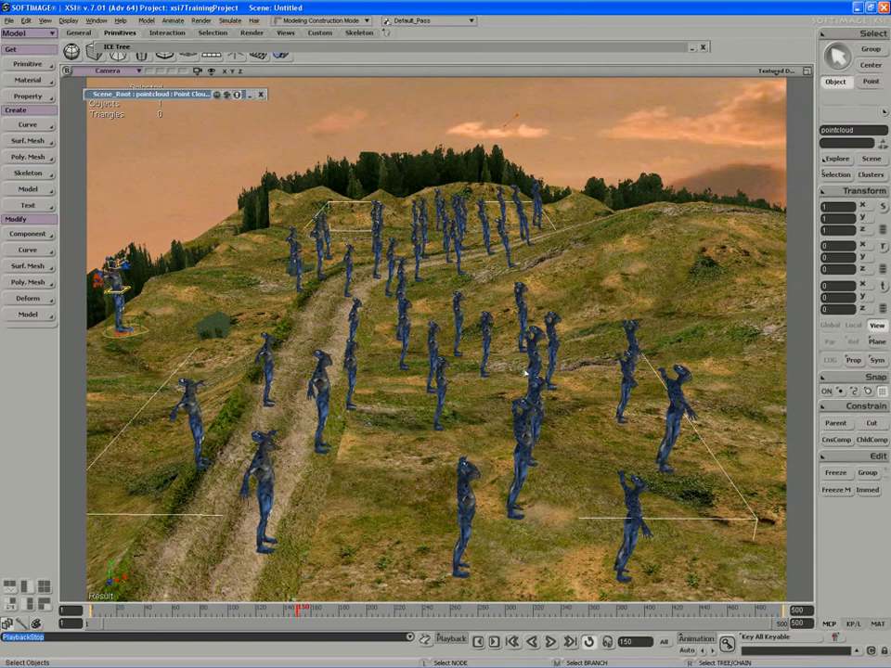
key("s")
left_click_drag(496, 355, 502, 358)
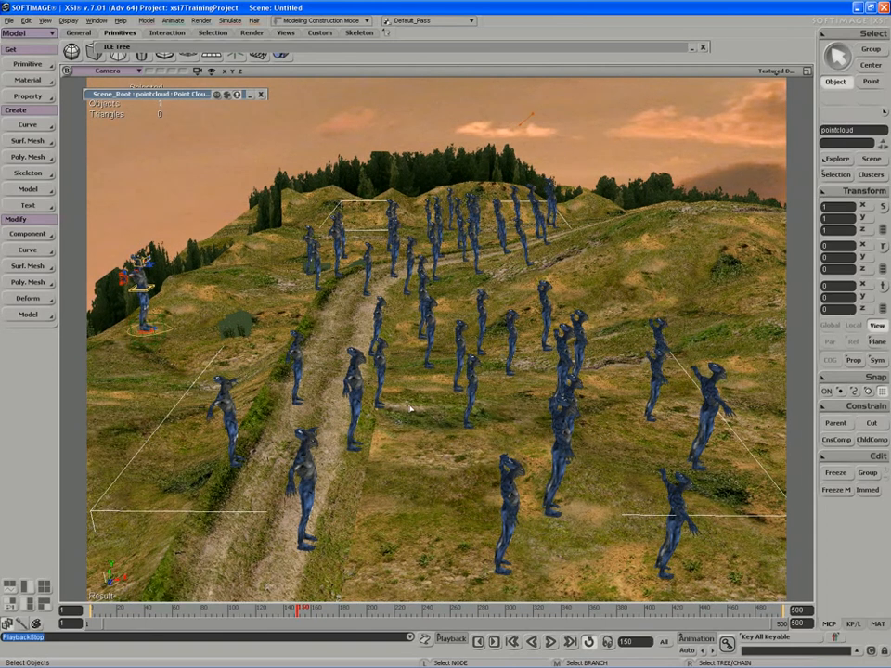